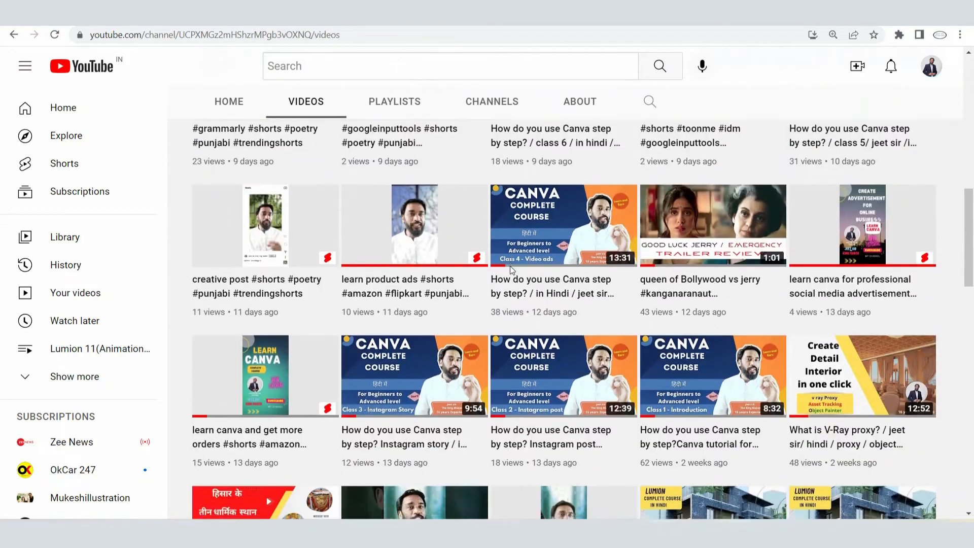
scroll(510, 266, "down", 4)
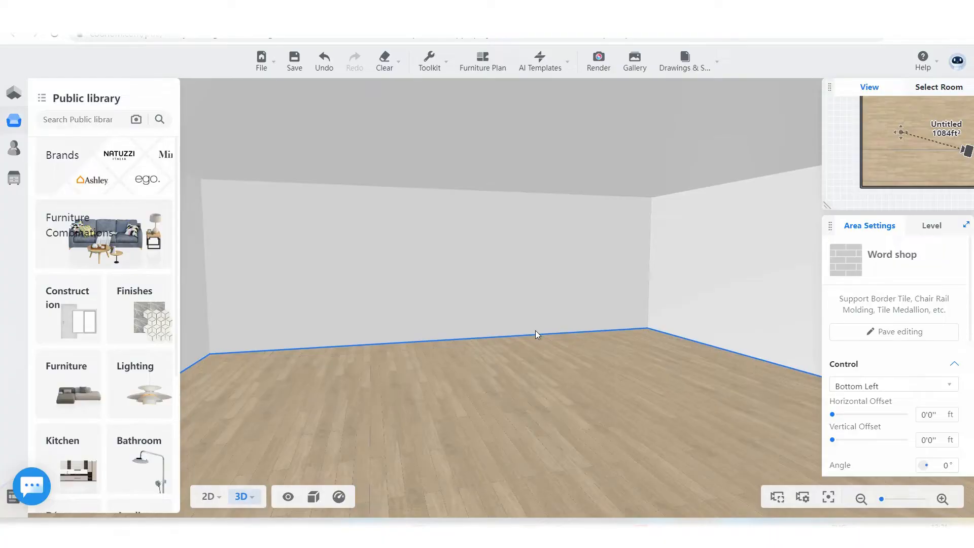
left_click(536, 333)
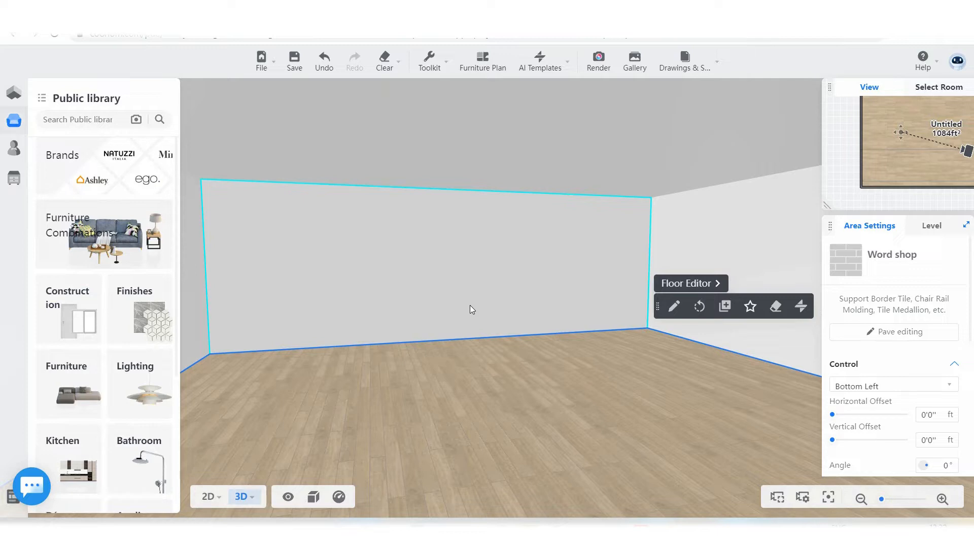
scroll(415, 424, "up", 2)
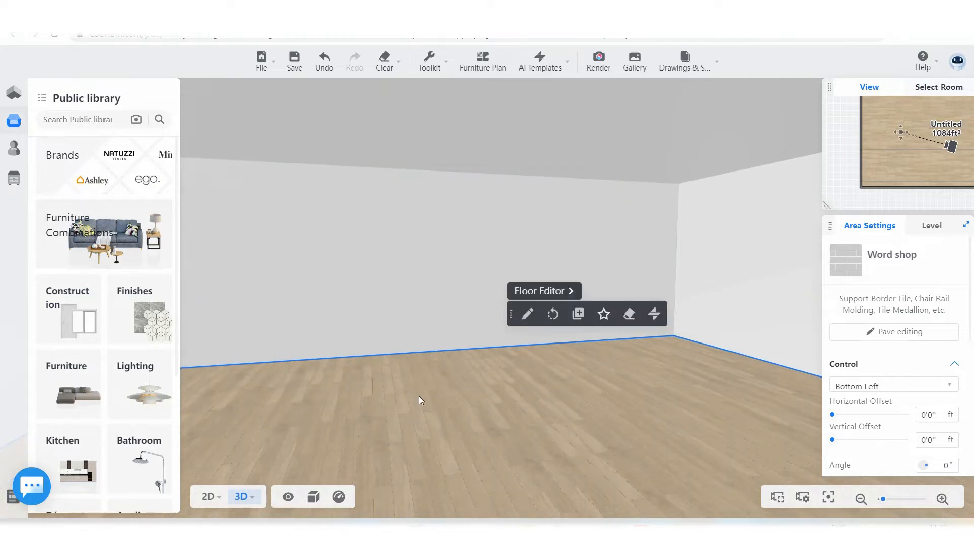
Open the Custom Furniture environment from the advanced tools
mouse_move(45, 119)
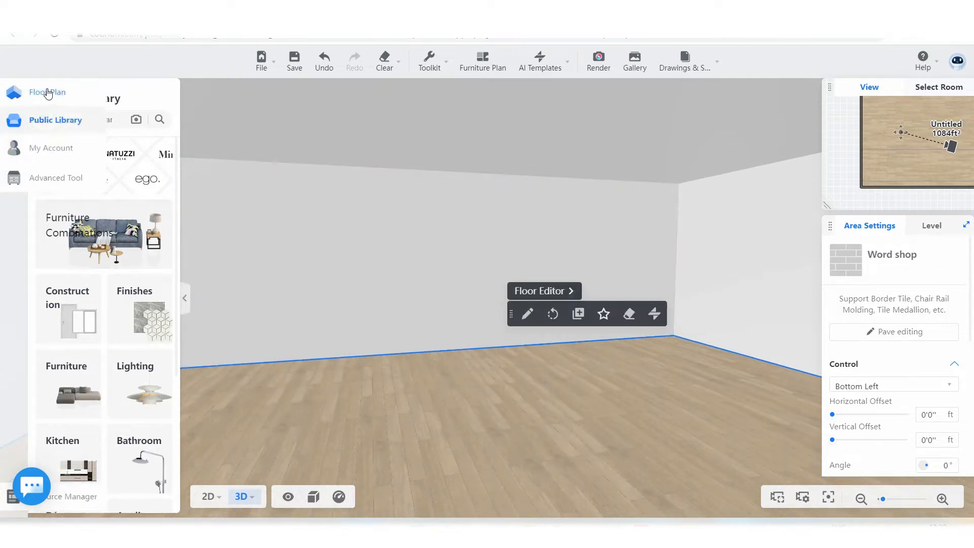
left_click(48, 92)
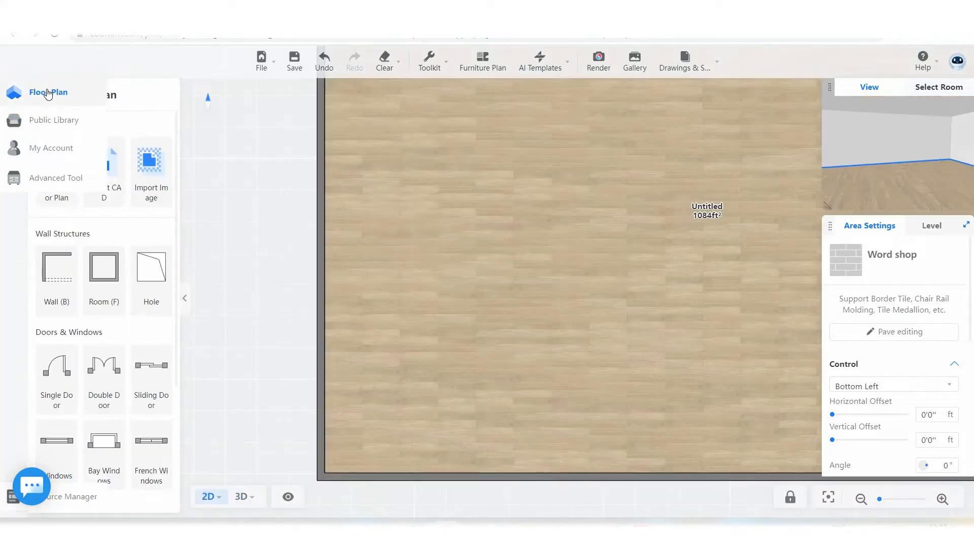
left_click(52, 178)
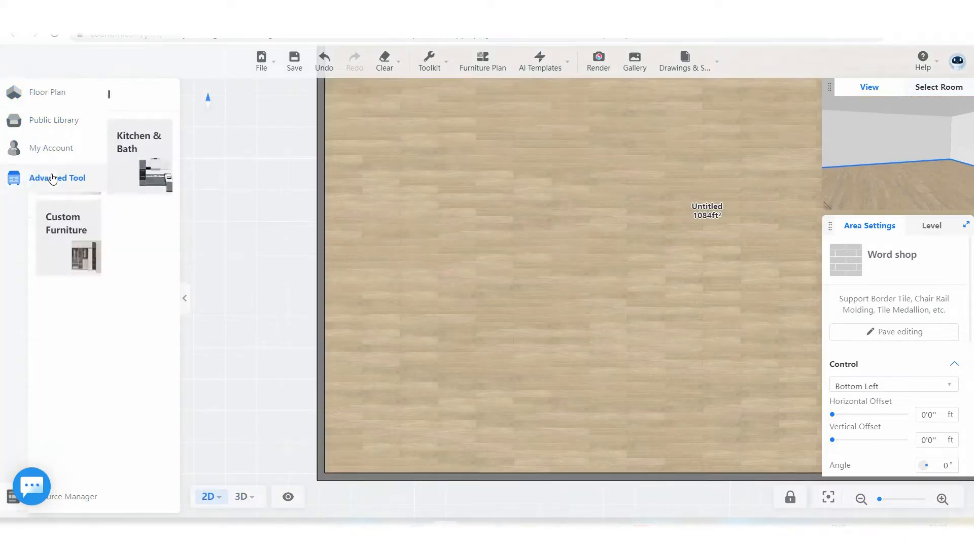
left_click(72, 229)
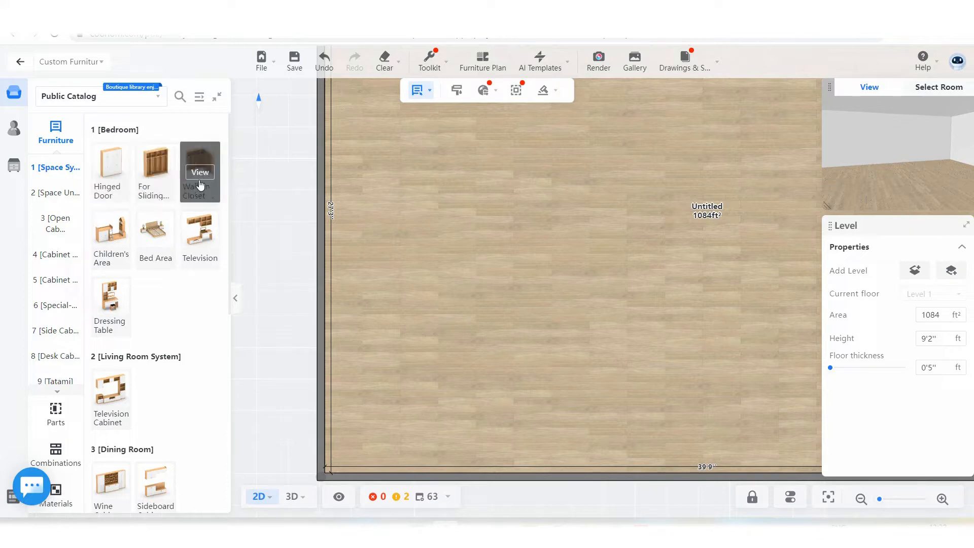
Place the Sliding Door Area01 cabinet from the bedroom For Sliding Door category on the room floor in the 3D top view
left_click(156, 171)
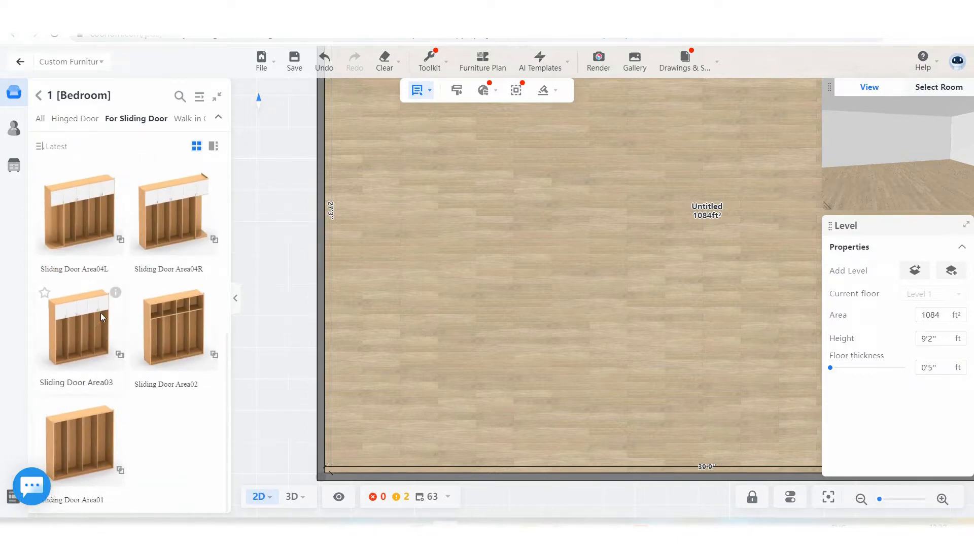
scroll(114, 276, "up", 5)
scroll(116, 274, "down", 5)
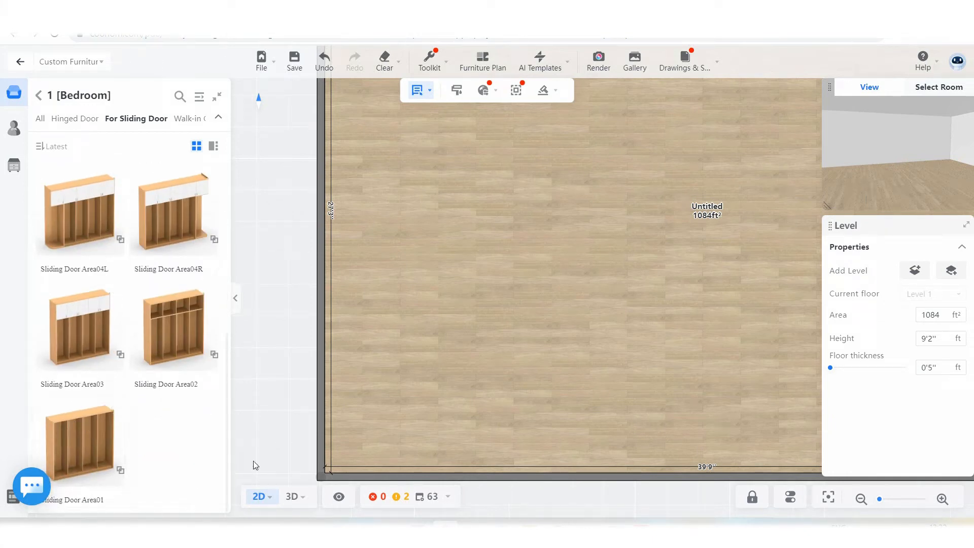
left_click(282, 446)
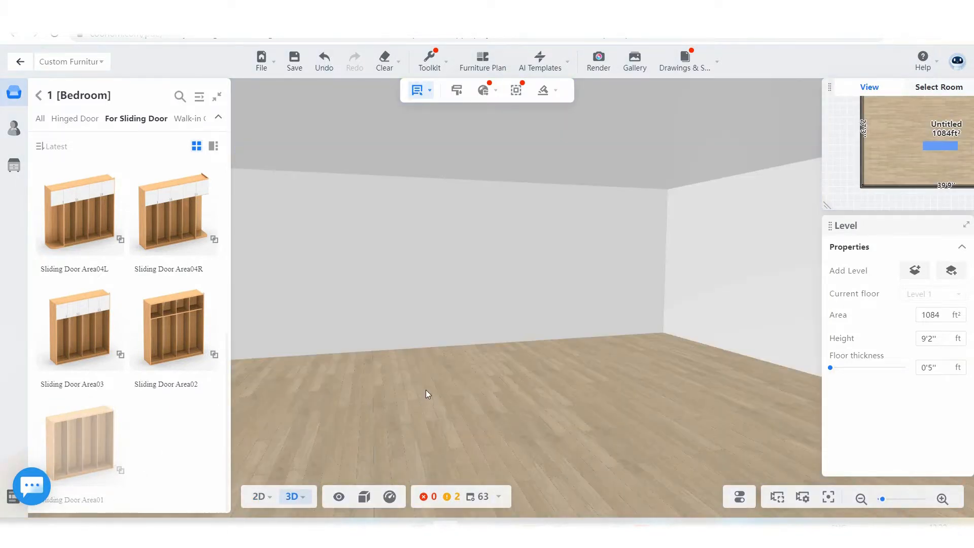
left_click_drag(425, 390, 491, 375)
left_click(526, 343)
scroll(531, 305, "down", 5)
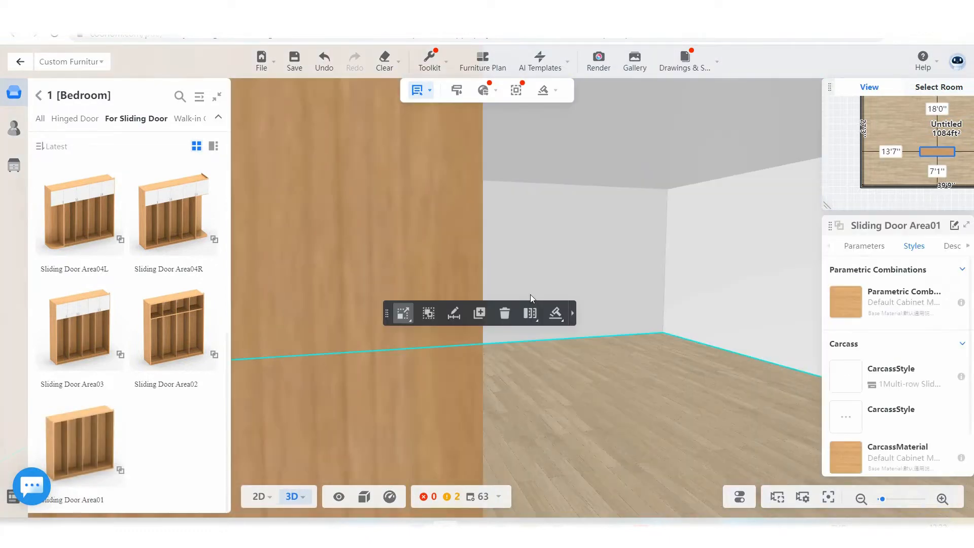
scroll(523, 297, "down", 3)
left_click(471, 411)
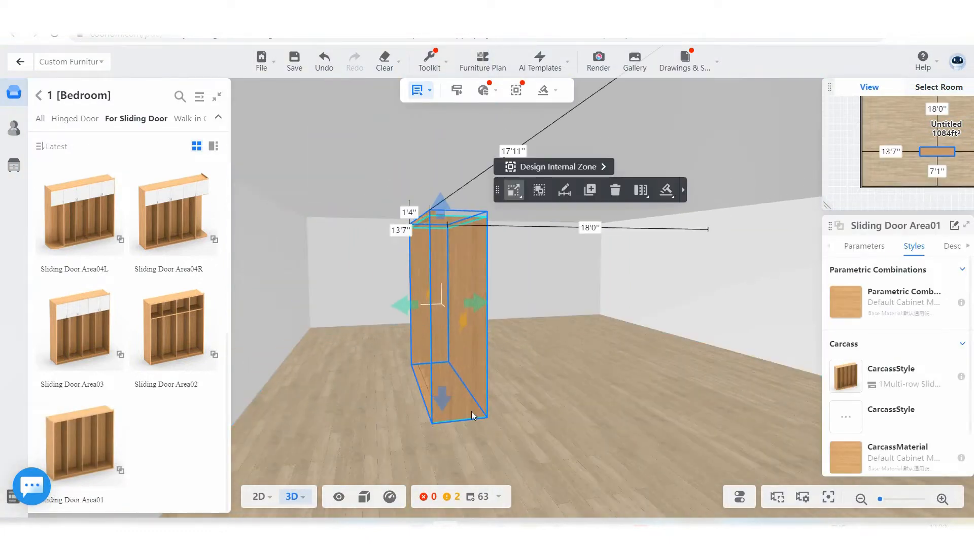
Set the Sliding Door Area01 cabinet's rotation to 90°
left_click(864, 246)
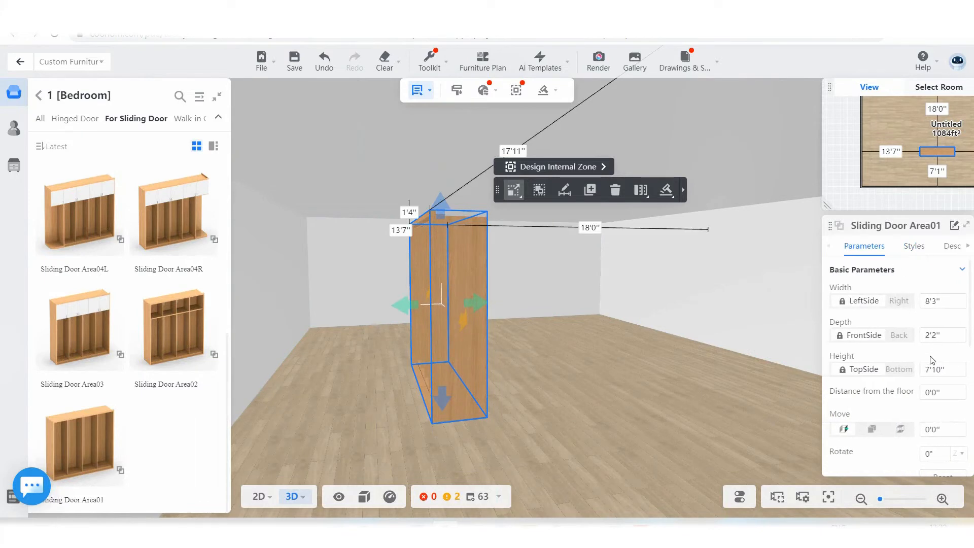
scroll(867, 391, "down", 3)
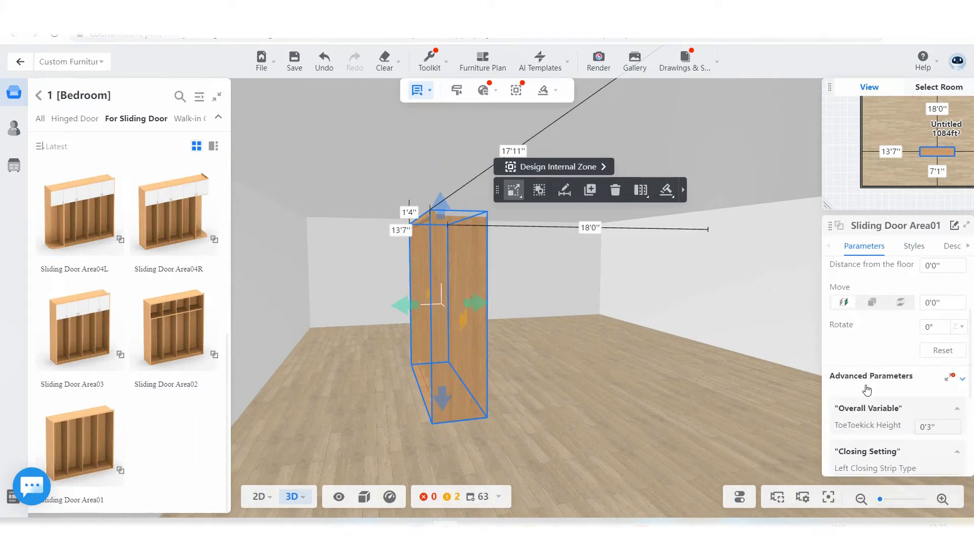
left_click(939, 331)
key("Return")
left_click(543, 434)
scroll(448, 378, "up", 5)
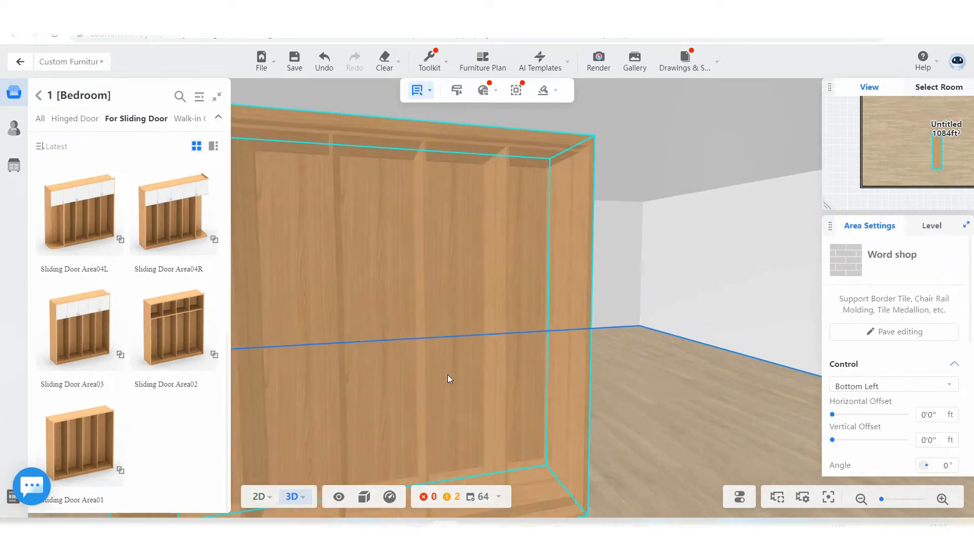
scroll(503, 432, "down", 5)
left_click(491, 434)
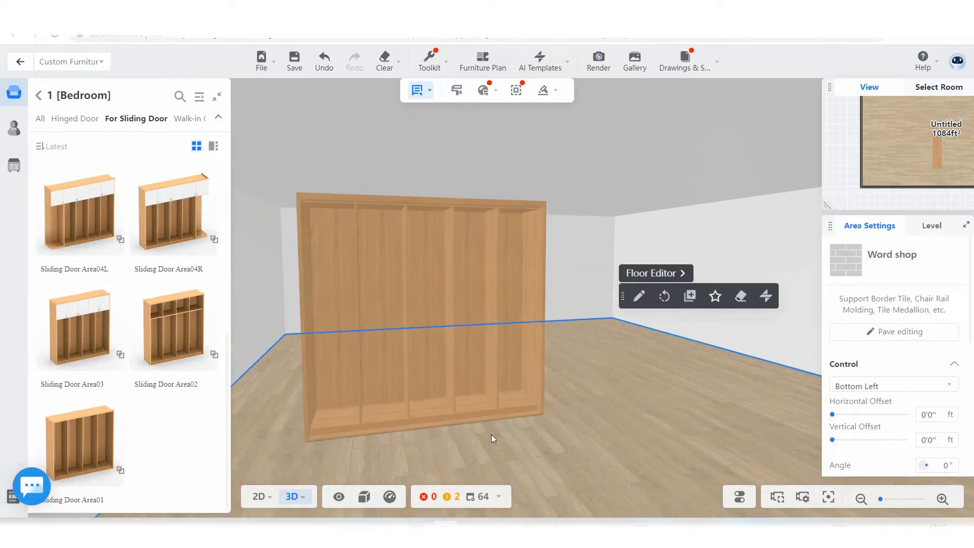
Move the cabinet in the 2D floor view toward the room's left wall, about 3'0" away from it
left_click(461, 323)
scroll(464, 327, "down", 3)
left_click_drag(455, 403, 461, 382)
left_click(261, 496)
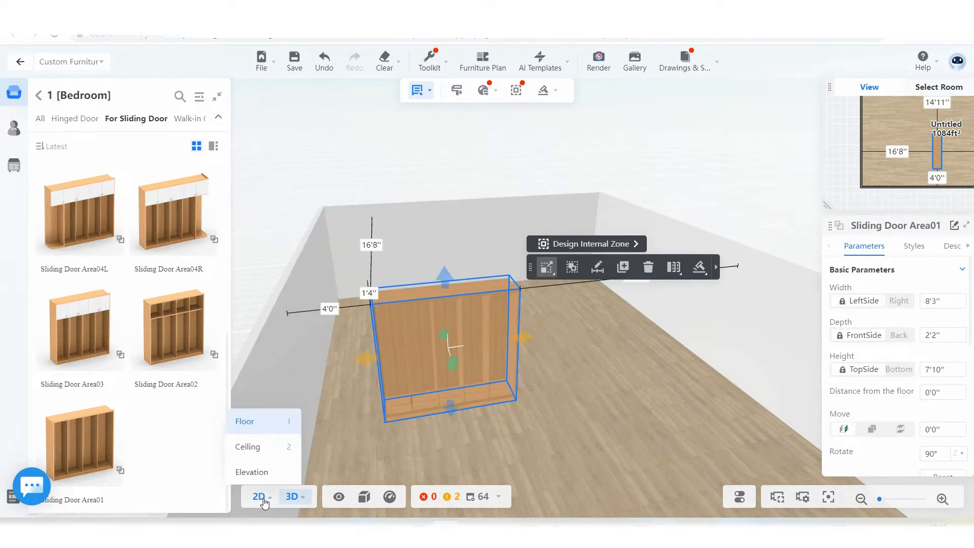
left_click(253, 421)
scroll(574, 291, "down", 3)
left_click(611, 282)
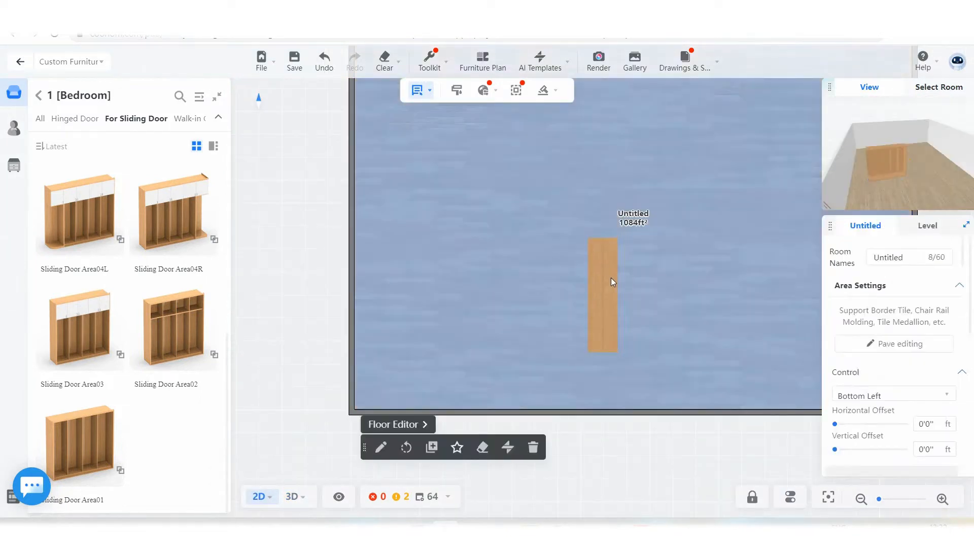
left_click(610, 288)
left_click_drag(607, 275, 411, 237)
View the cabinet's open front in 3D and examine its basic and advanced parameters
left_click(289, 444)
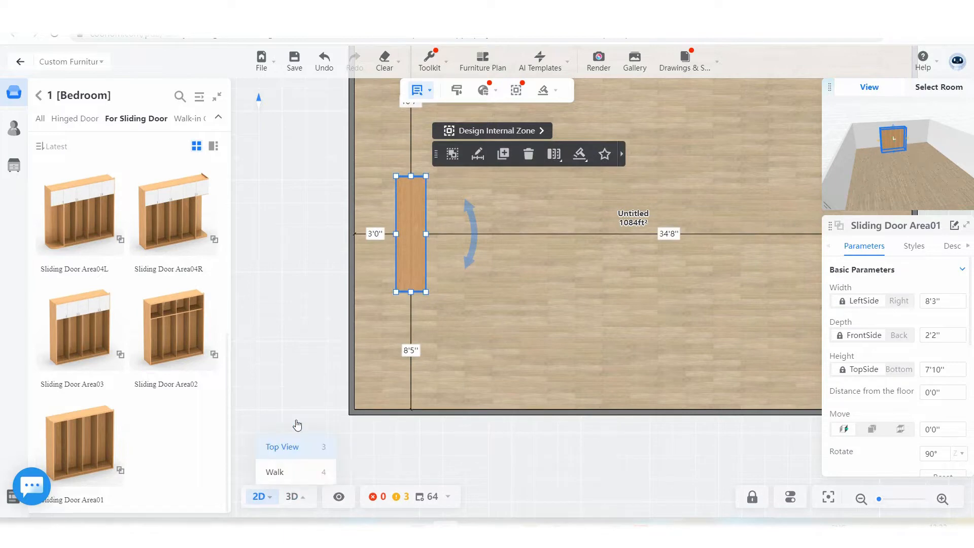
left_click_drag(499, 277, 354, 296)
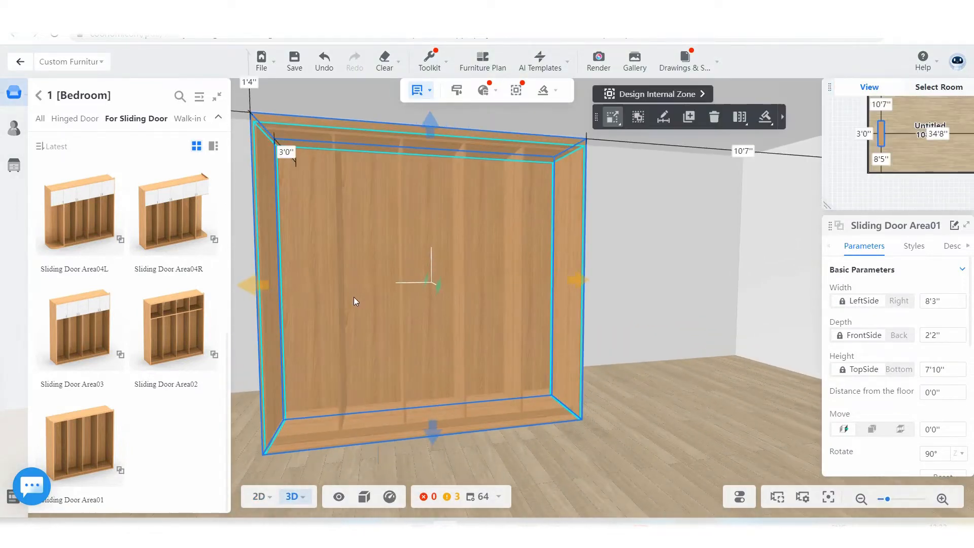
left_click_drag(530, 446, 526, 262)
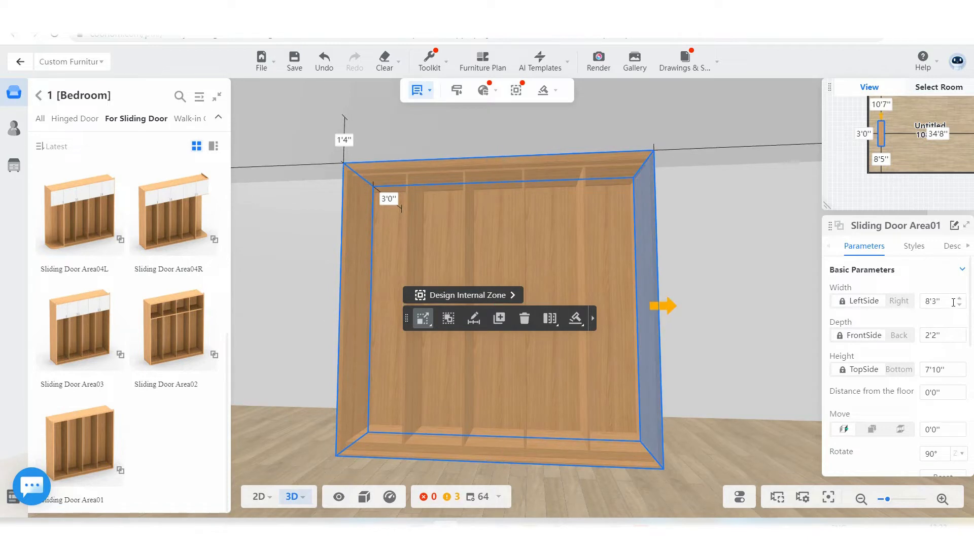
scroll(937, 331, "down", 4)
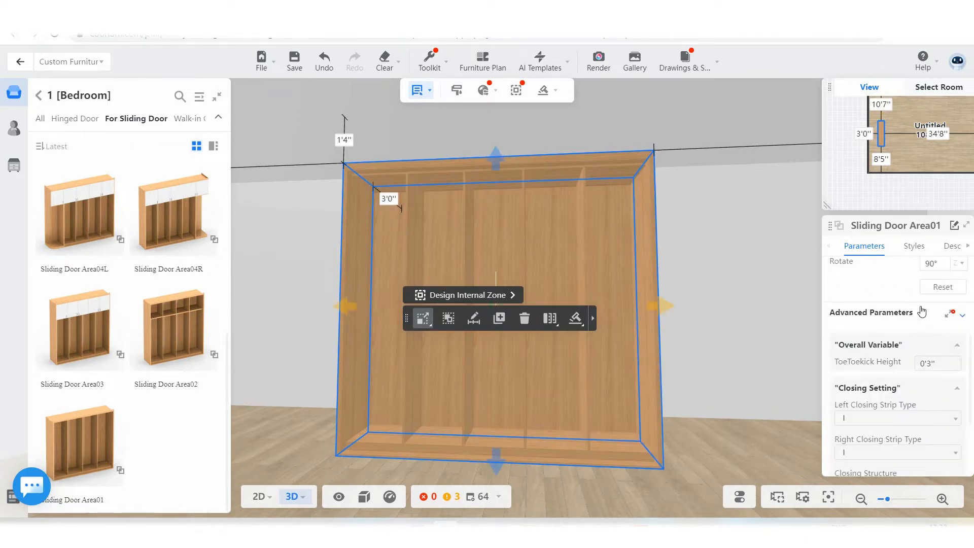
scroll(920, 299, "up", 3)
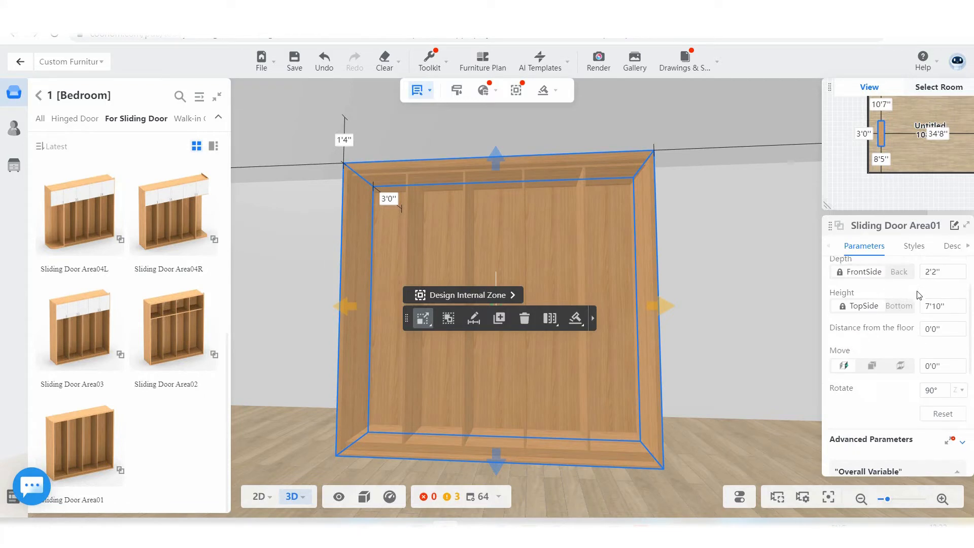
Switch the selection mode to Select Part and select the cabinet's rightmost compartment
left_click(427, 91)
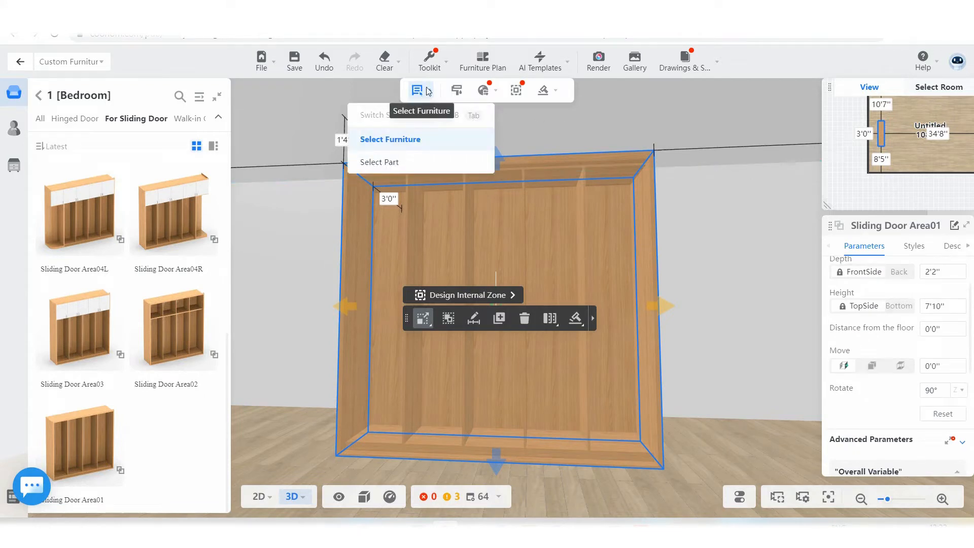
left_click(386, 142)
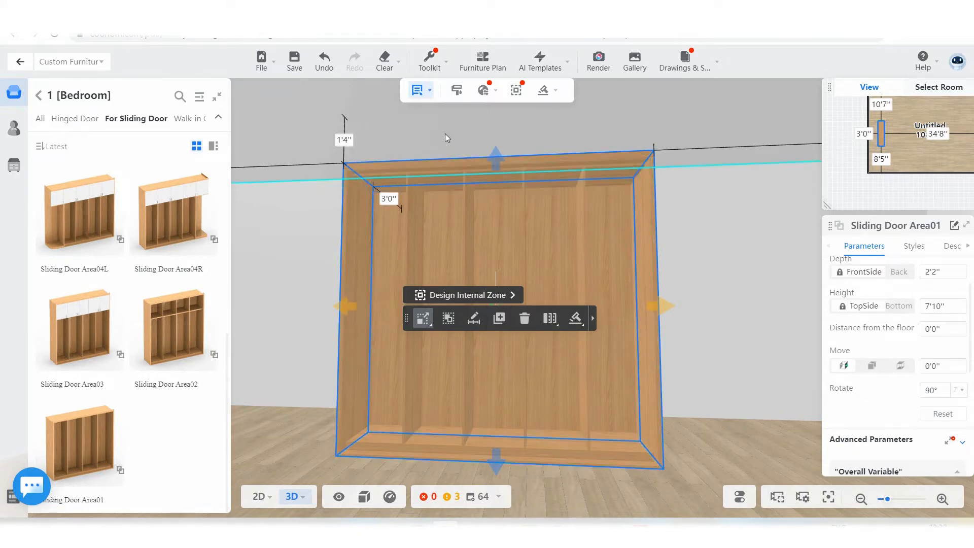
left_click(427, 91)
left_click(381, 162)
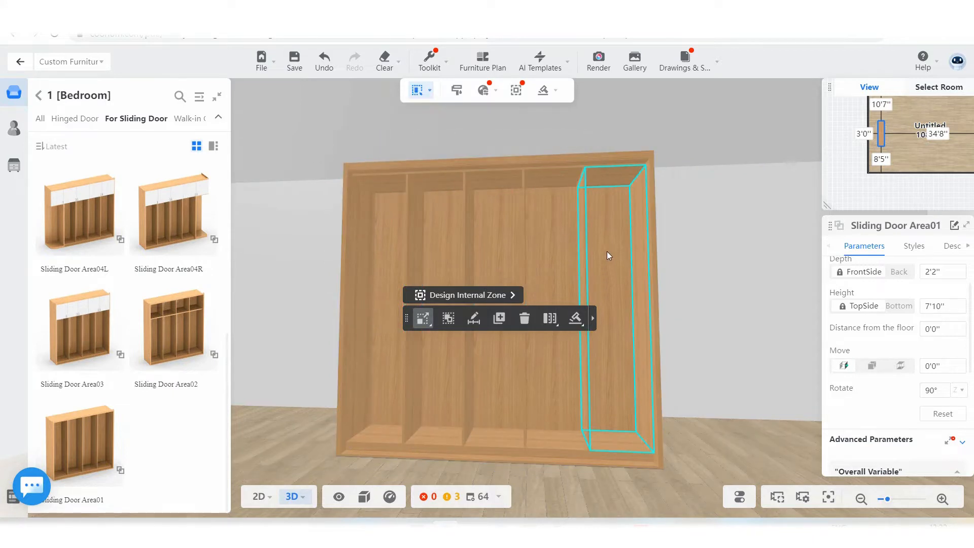
scroll(604, 243, "up", 1)
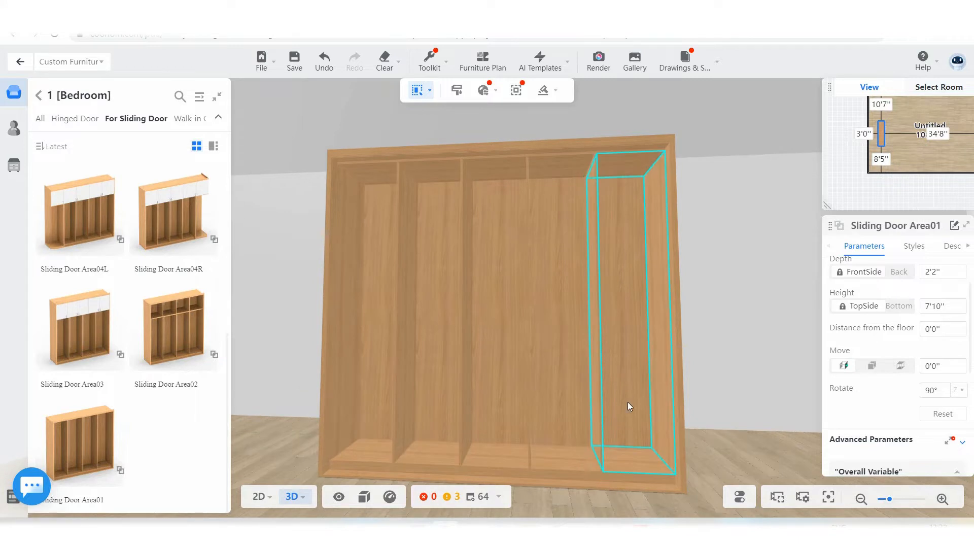
left_click_drag(628, 401, 653, 415)
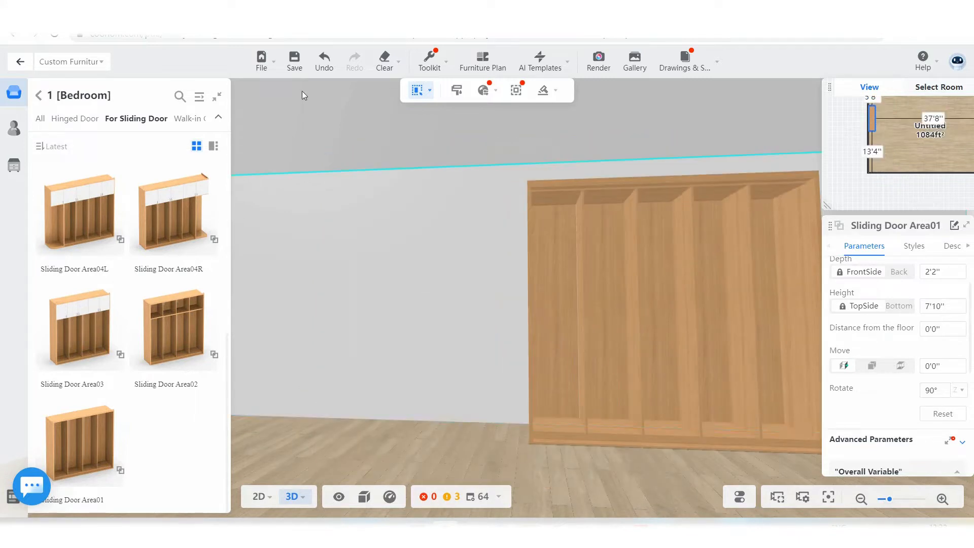
left_click(324, 60)
left_click(624, 283)
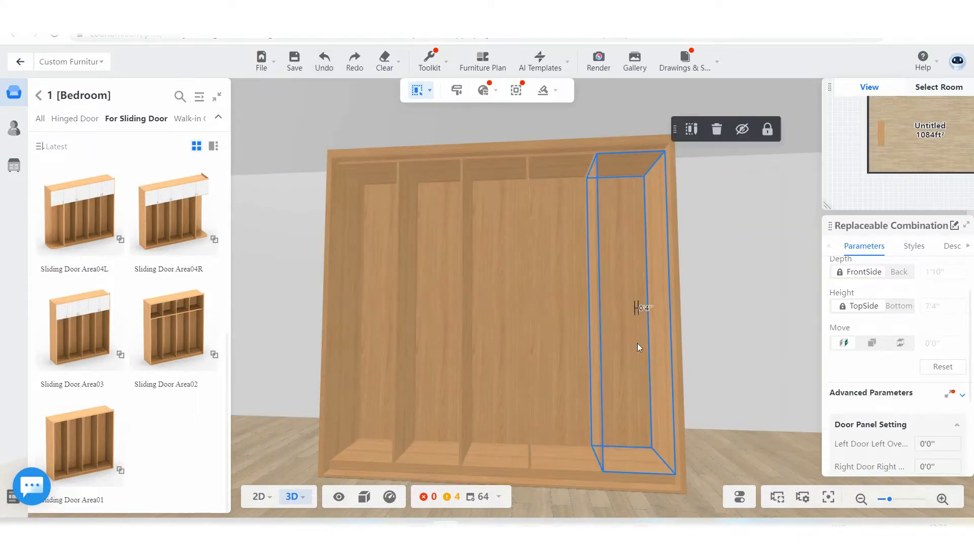
left_click_drag(744, 442, 776, 459)
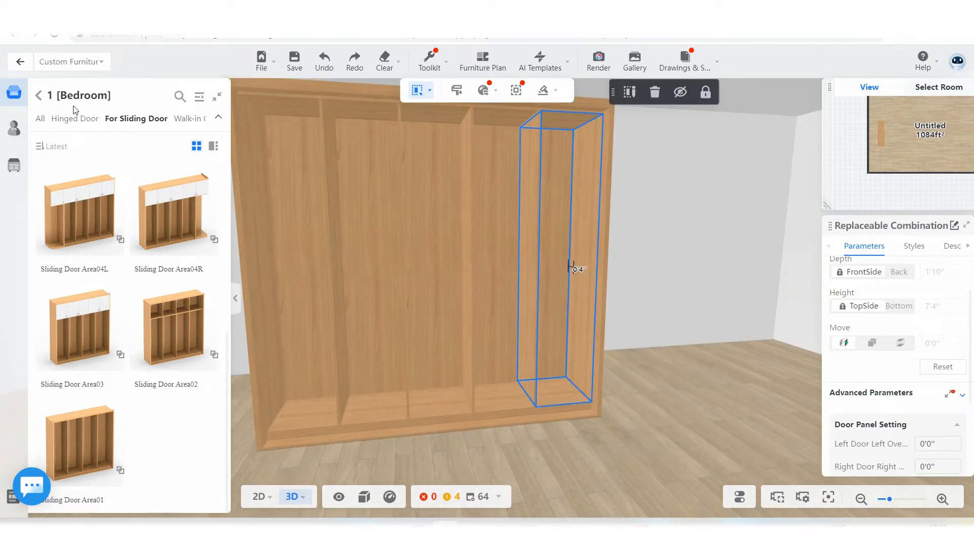
Bring up the Common parts collection in the public catalog and look through its shelves, drawers and panels
left_click(39, 95)
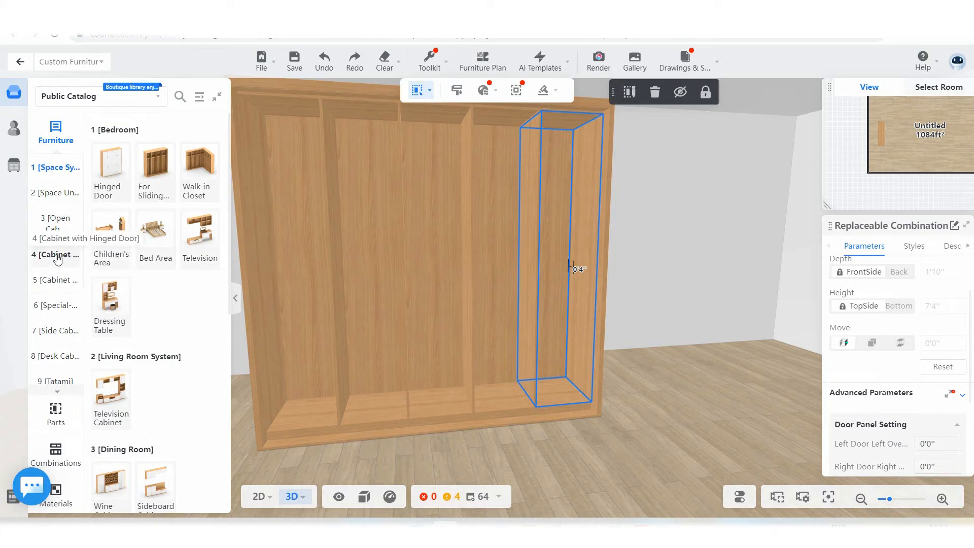
left_click(55, 413)
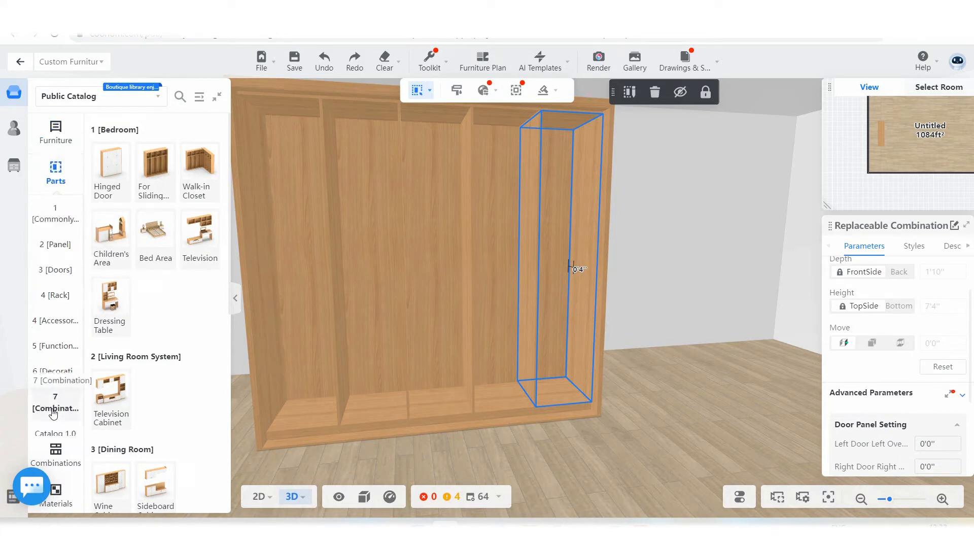
left_click(116, 172)
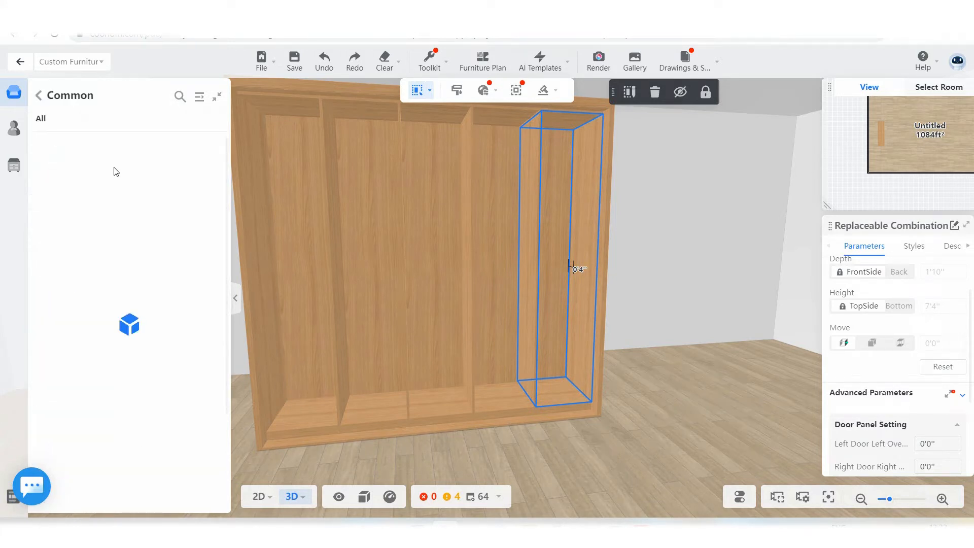
scroll(147, 333, "down", 2)
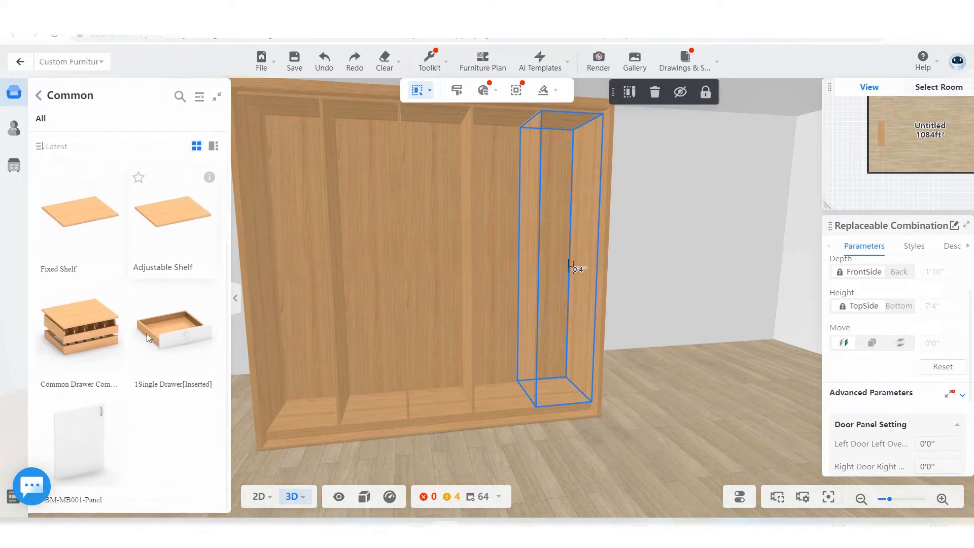
scroll(127, 320, "up", 3)
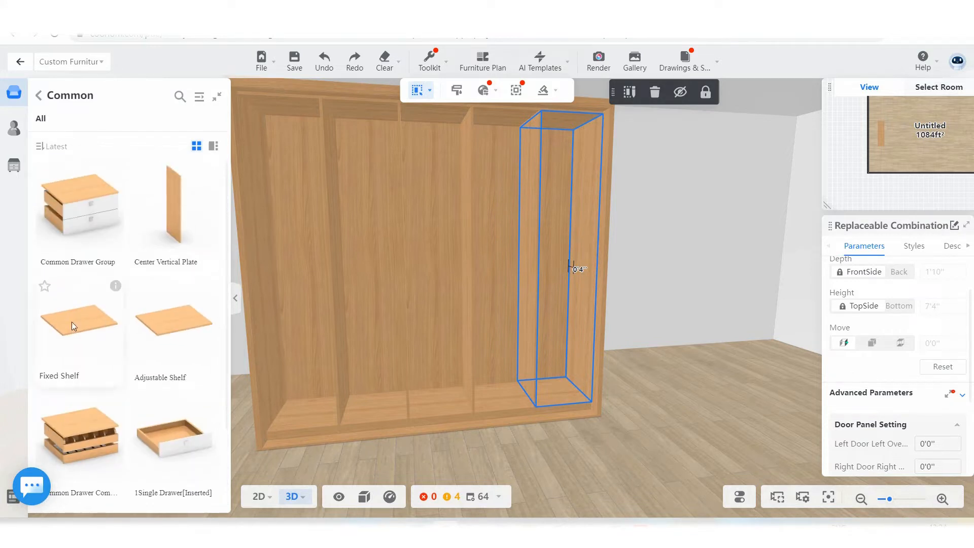
Place a Fixed Shelf at about 3'7" levitation in the wardrobe's rightmost compartment and examine its clearances above and below
left_click_drag(72, 322, 478, 303)
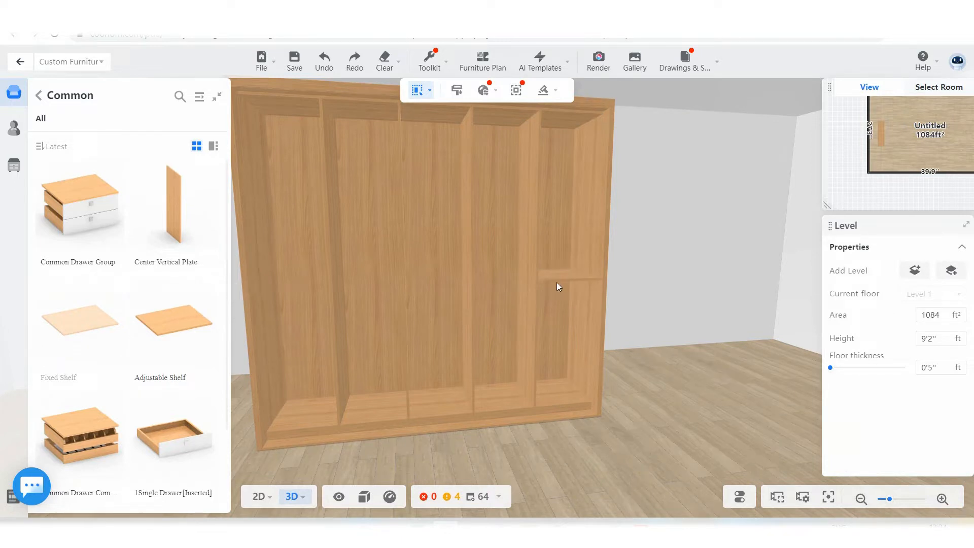
left_click(568, 209)
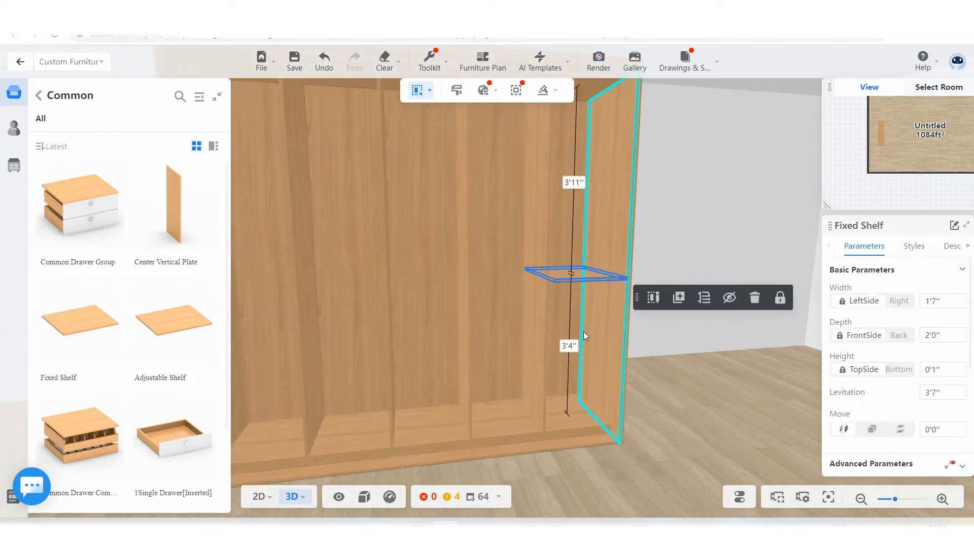
left_click(568, 345)
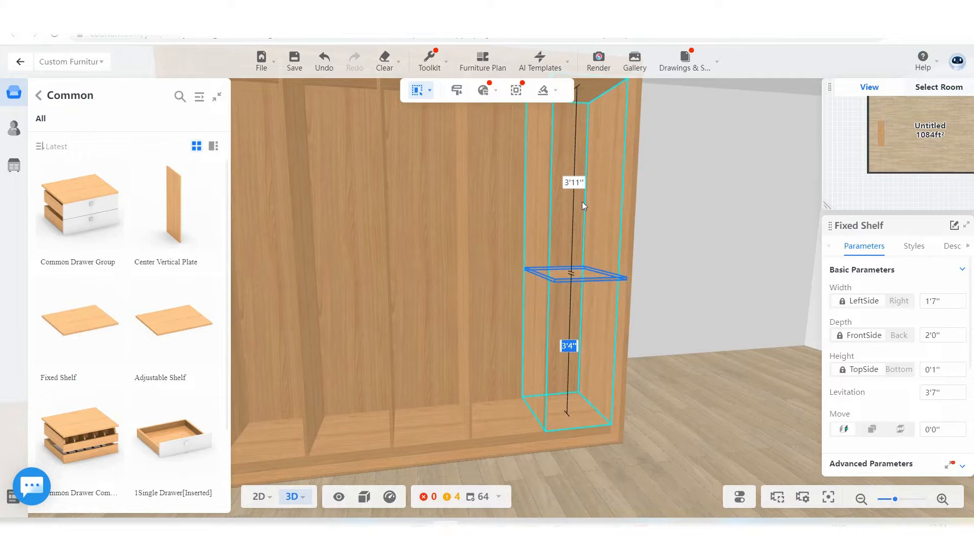
left_click(538, 208)
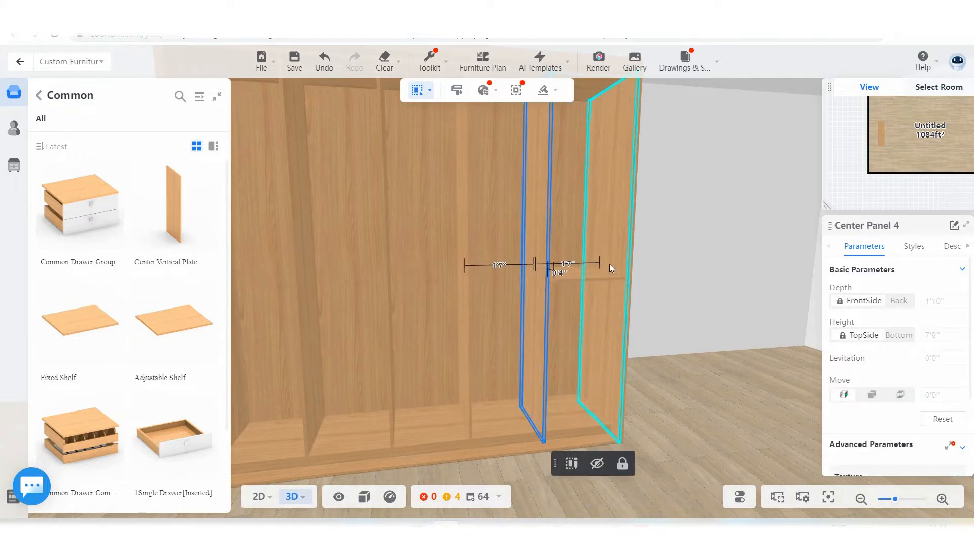
scroll(604, 267, "up", 2)
scroll(603, 267, "up", 2)
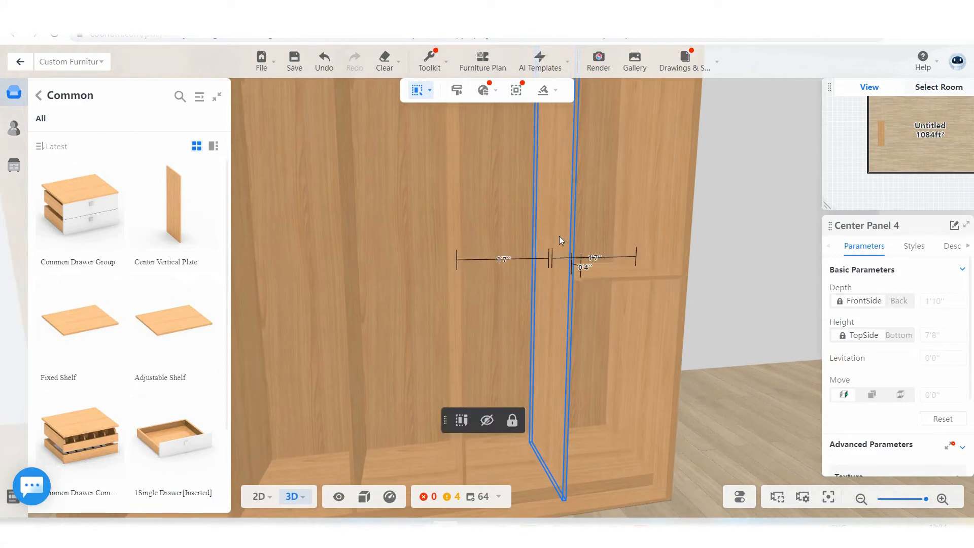
left_click(607, 271)
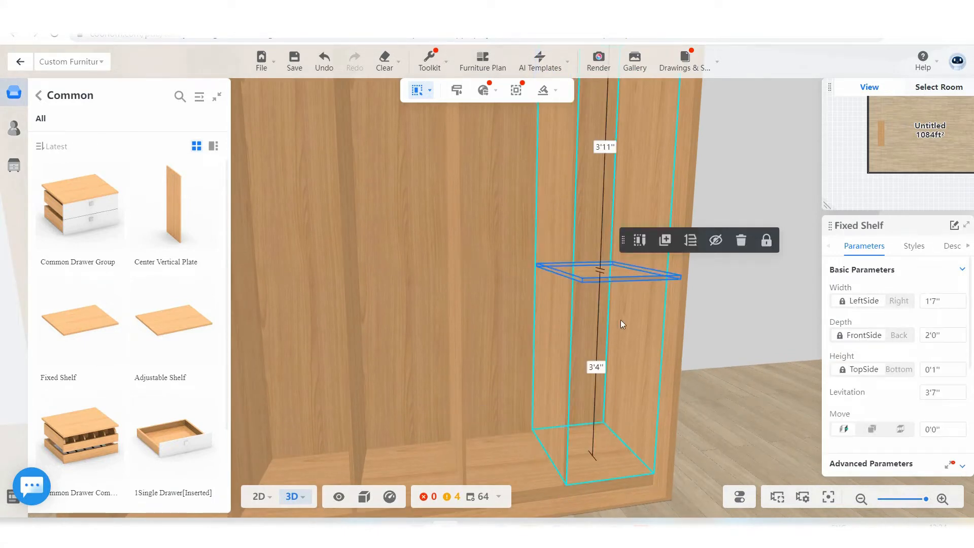
Set the depth of the fixed shelf in the rightmost compartment to 1'0"
left_click_drag(722, 404, 782, 407)
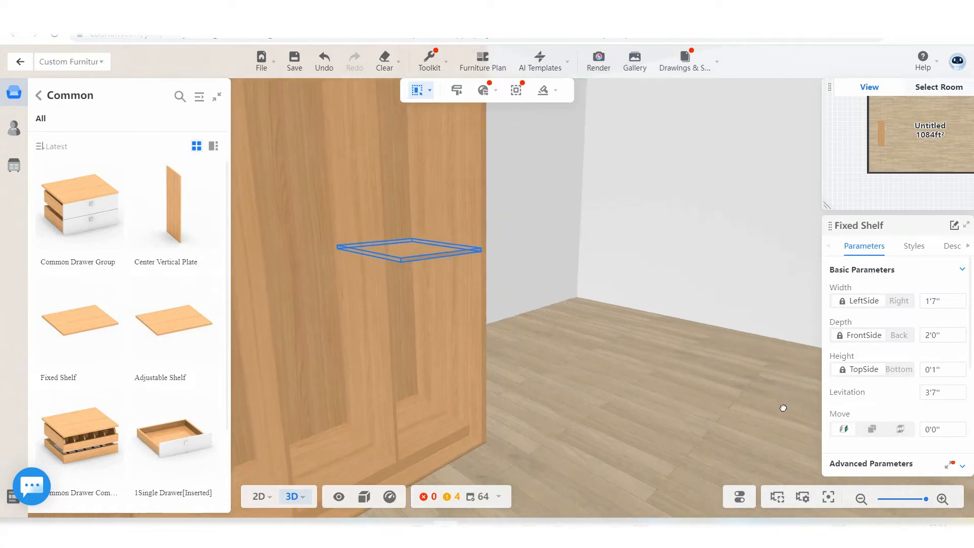
left_click(370, 270)
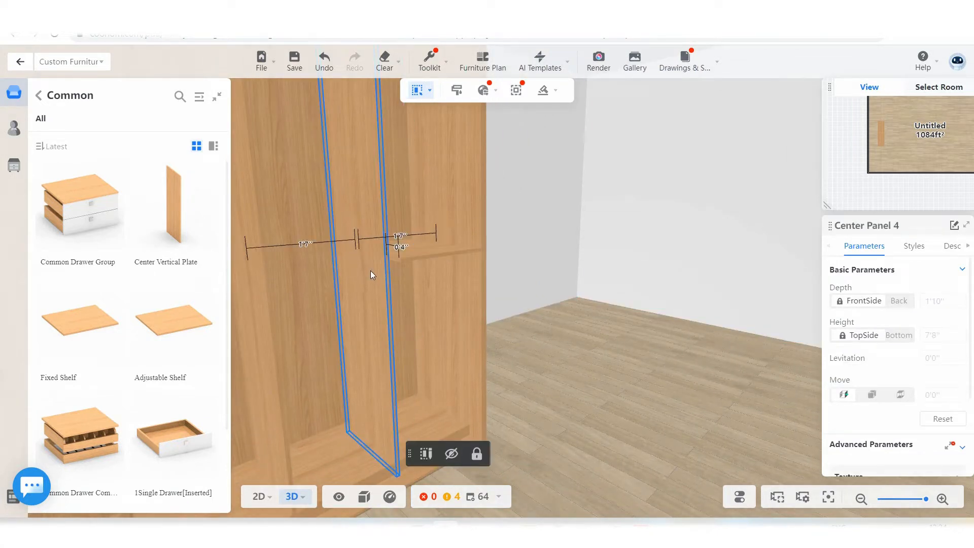
left_click(430, 250)
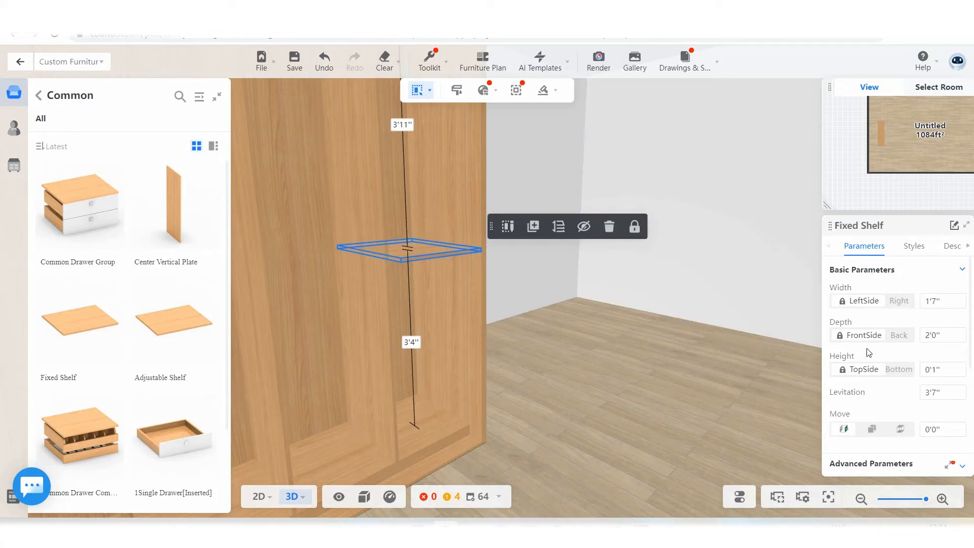
left_click(950, 338)
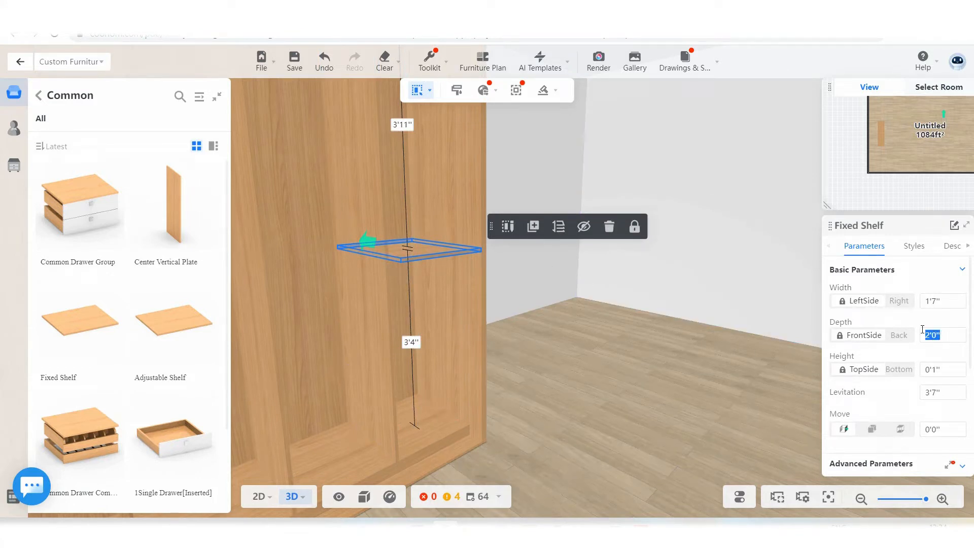
type("1")
key("Return")
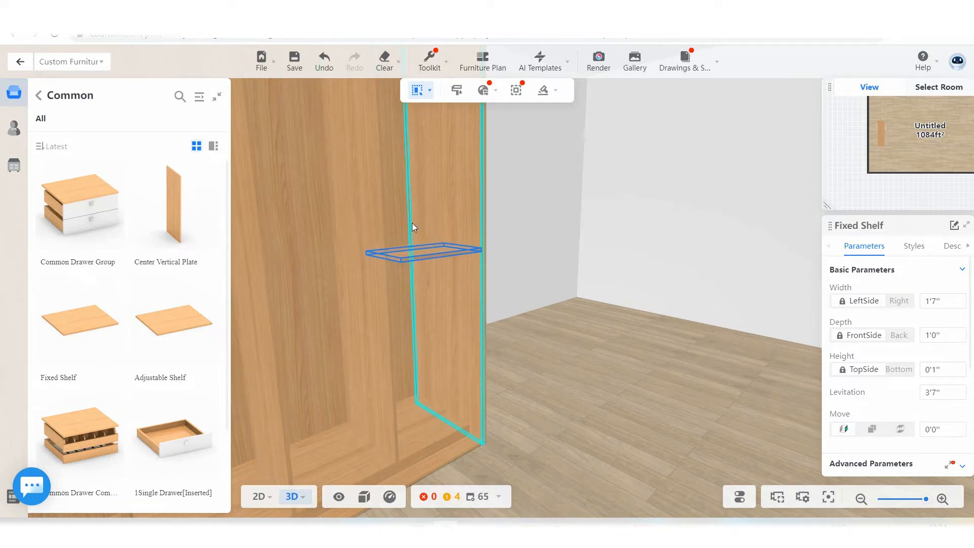
Set the depth of the fixed shelf in the rightmost compartment to 1'3"
left_click(445, 288)
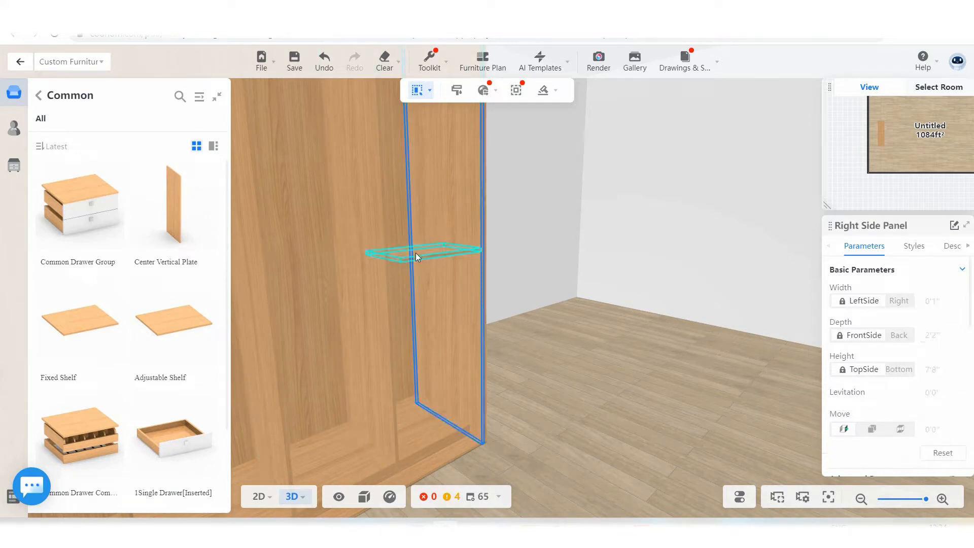
left_click(416, 253)
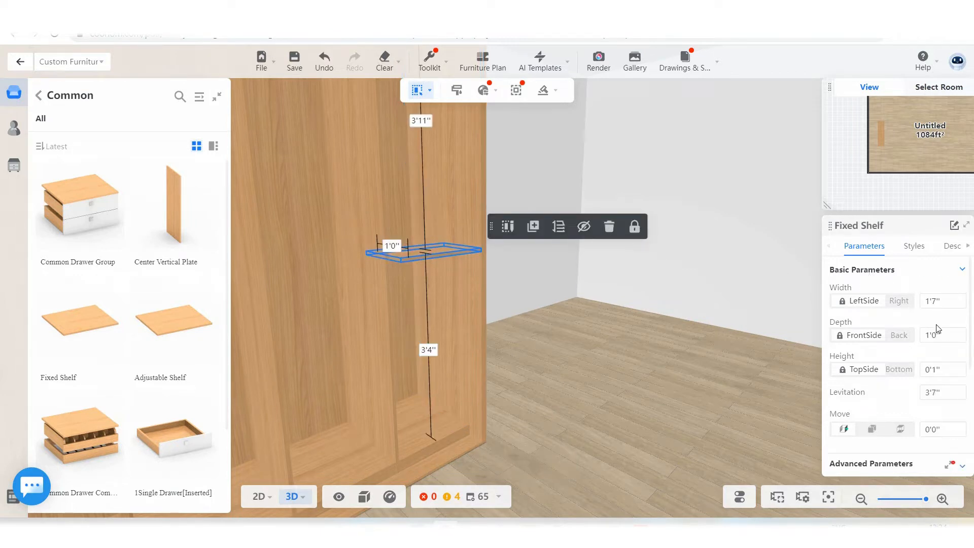
left_click(944, 337)
type("15'")
key("Return")
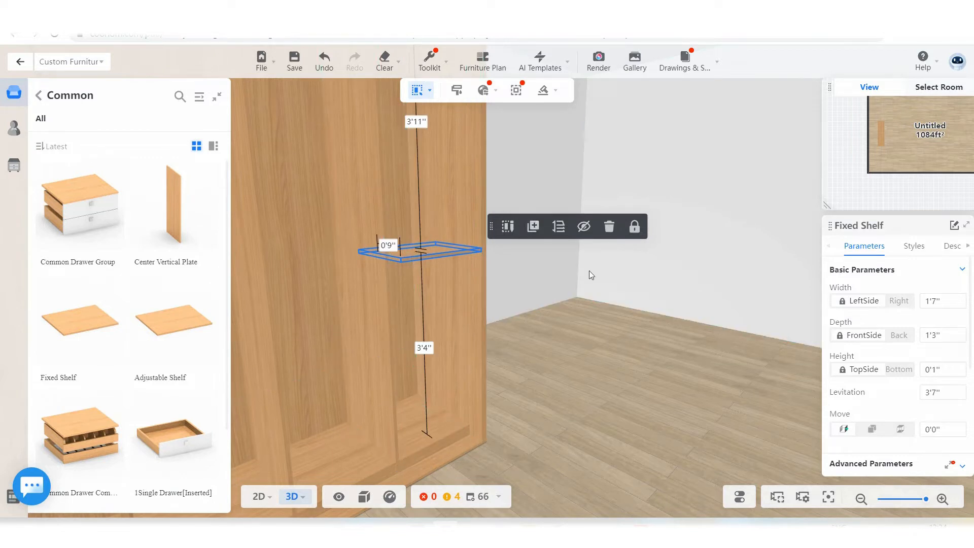
Check the fixed shelf's move and inset parameters and lower the shelf to about 3'5" levitation in the rightmost compartment
scroll(880, 394, "down", 3)
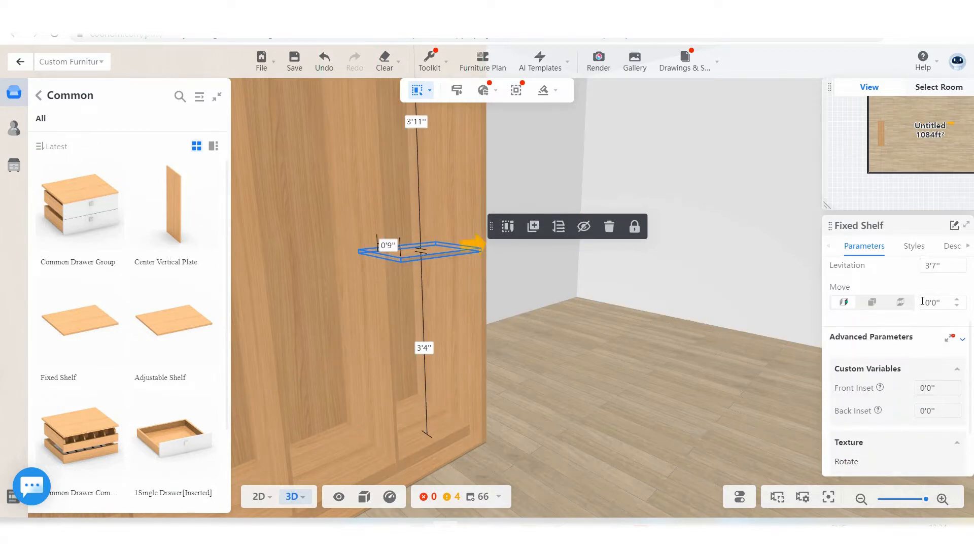
left_click(845, 303)
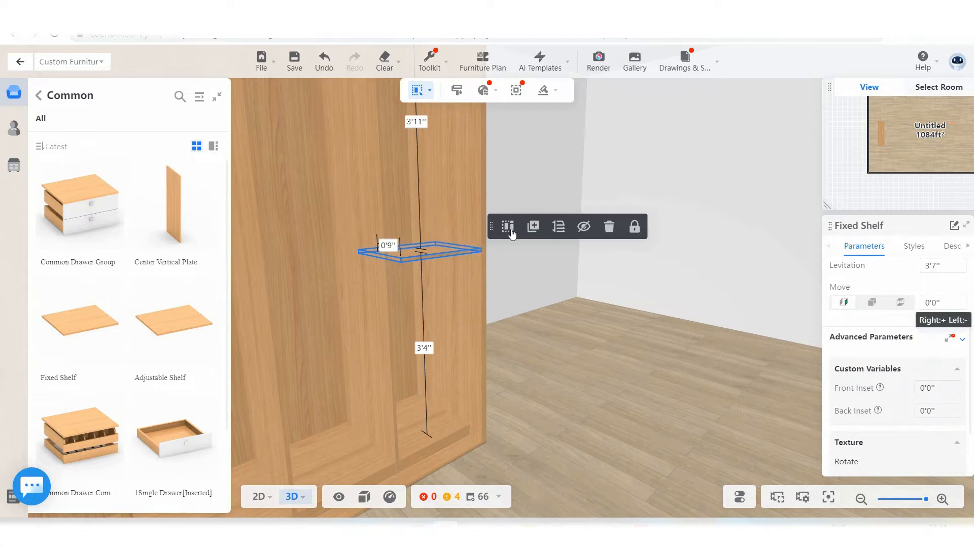
left_click_drag(427, 250, 597, 319)
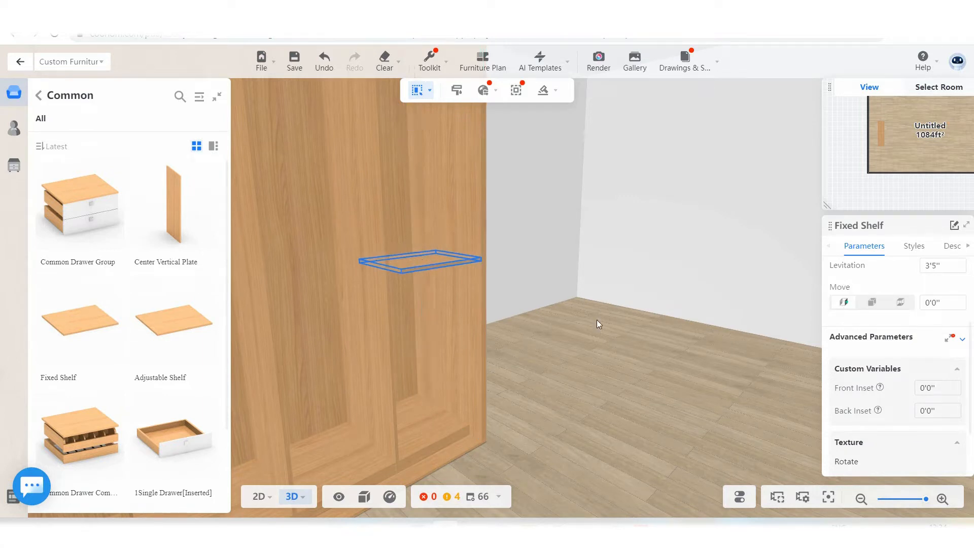
left_click(416, 261)
left_click_drag(415, 261, 437, 254)
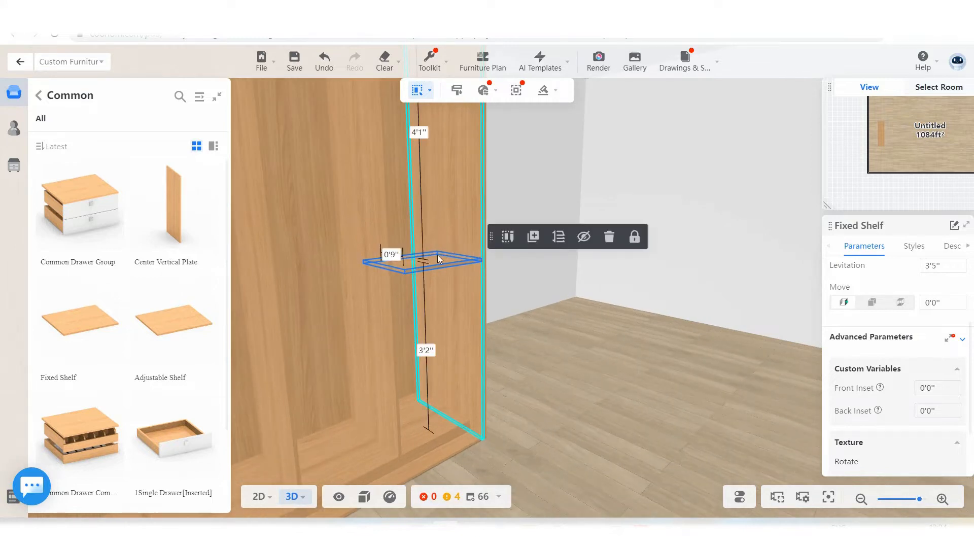
Copy the fixed shelf into the upper part of the rightmost compartment, at about 6'4" levitation
left_click_drag(623, 341, 561, 344)
scroll(598, 221, "down", 5)
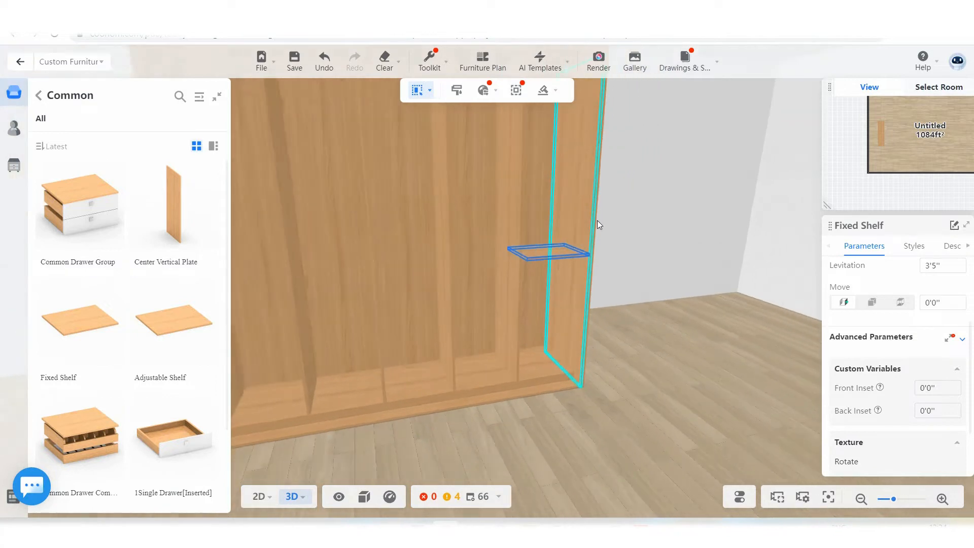
scroll(596, 218, "down", 5)
scroll(576, 202, "up", 3)
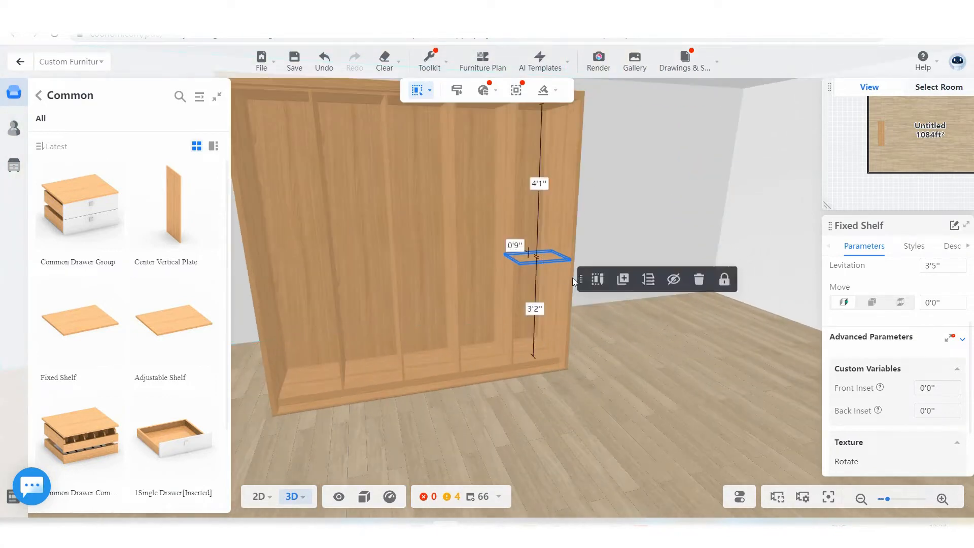
left_click(623, 279)
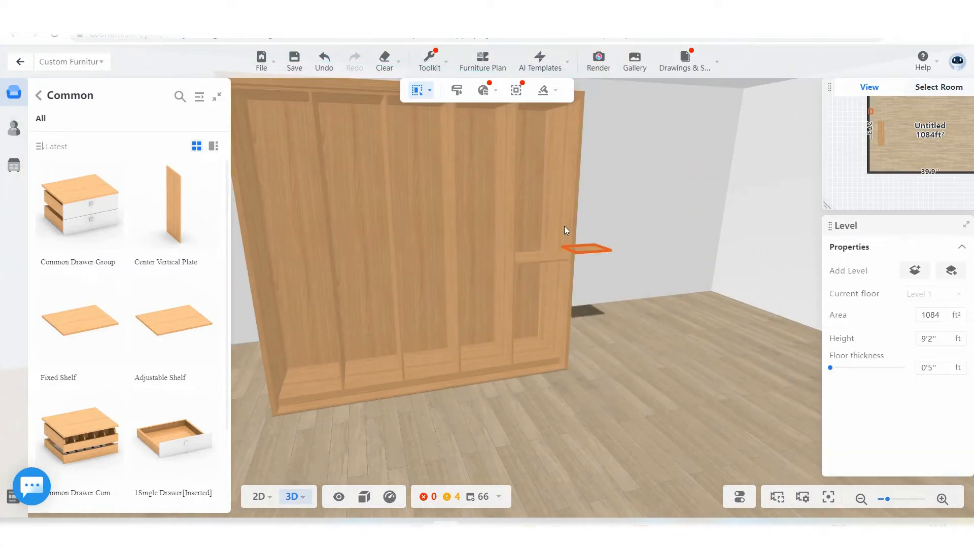
left_click(552, 161)
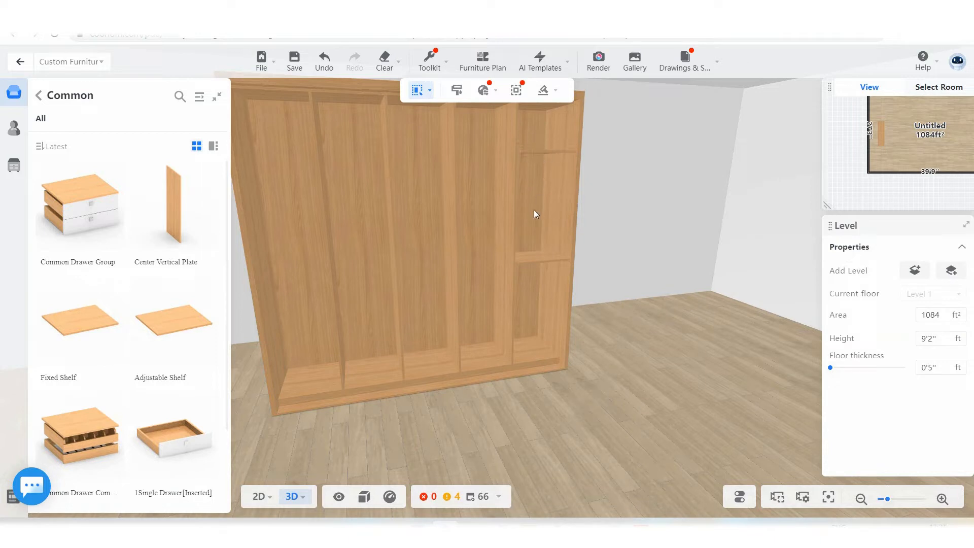
Lower the rightmost compartment's middle fixed shelf to about 3'4" levitation
scroll(534, 209, "up", 3)
left_click_drag(546, 310, 387, 260)
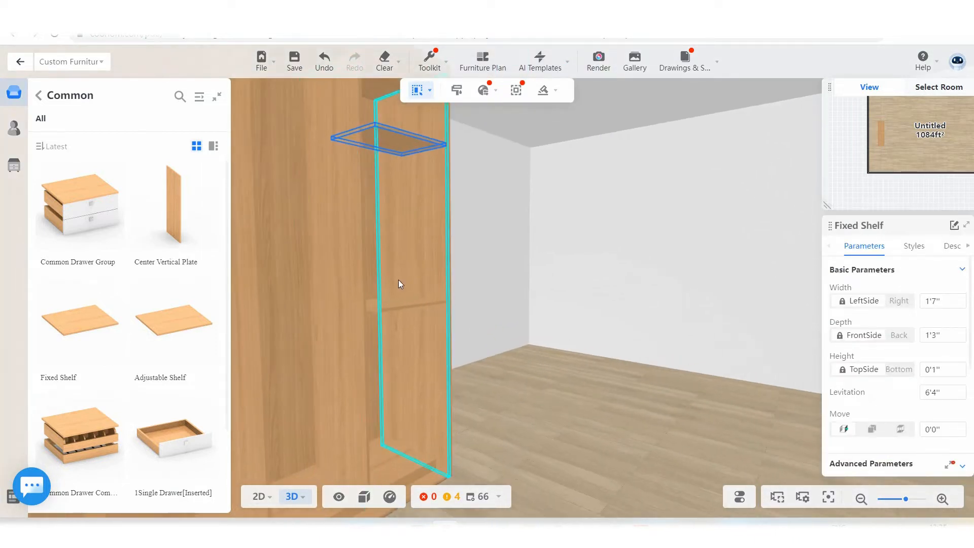
left_click(403, 306)
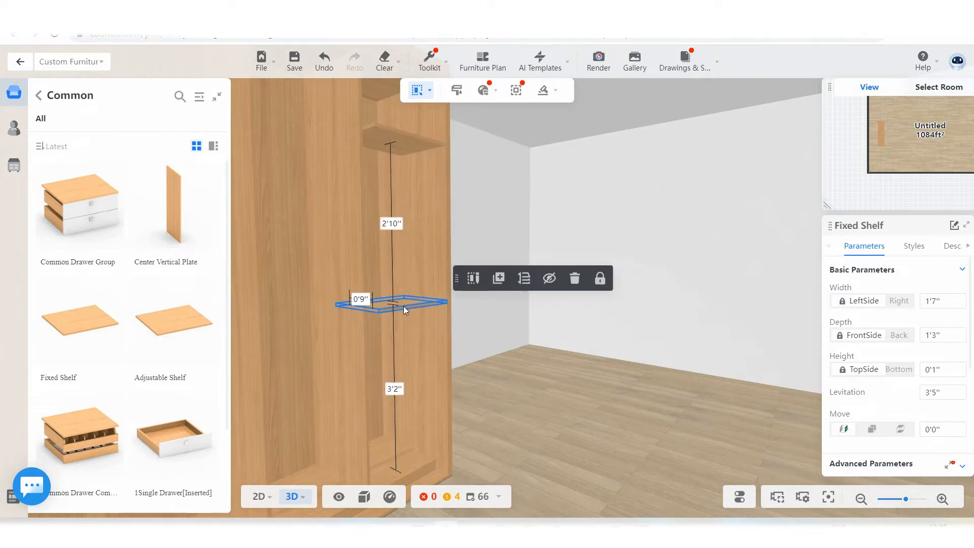
left_click_drag(403, 306, 401, 401)
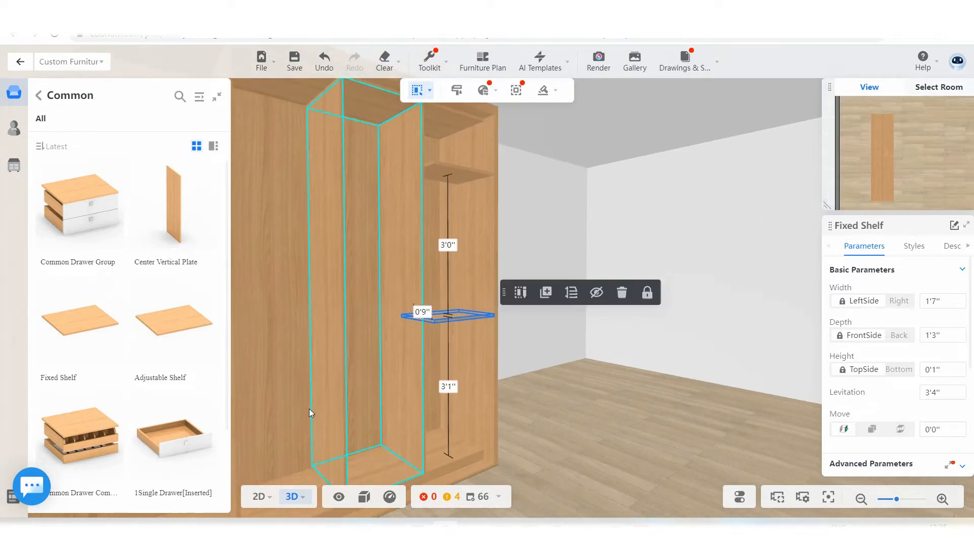
Place a Fixed Shelf at about mid-height in the second compartment from the wardrobe's right end
left_click(354, 361)
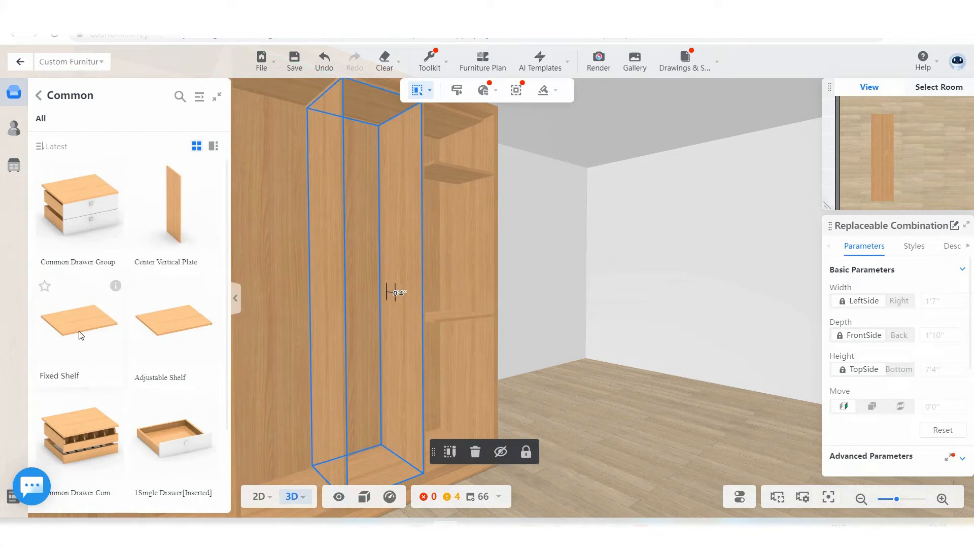
left_click_drag(80, 324, 384, 310)
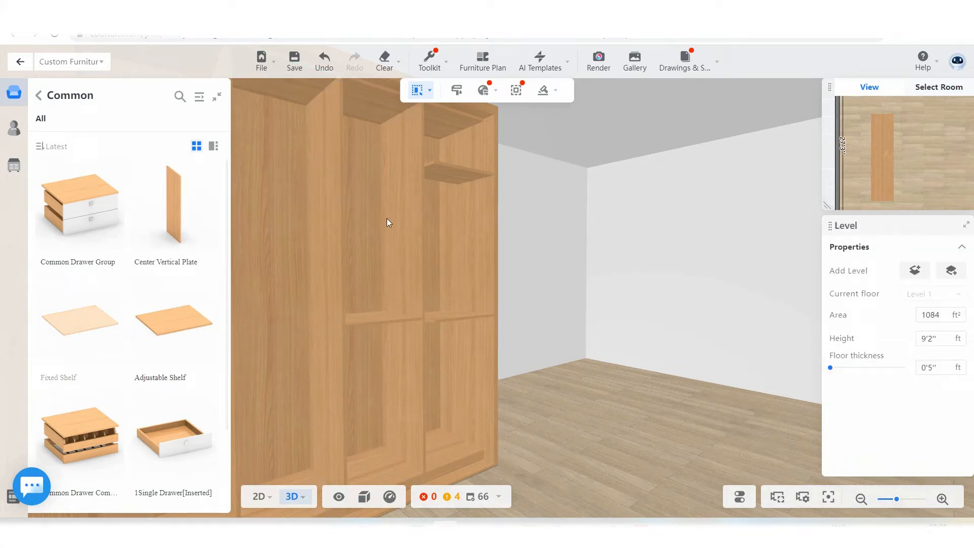
left_click_drag(386, 223, 393, 210)
Delete the middle and upper fixed shelves from the wardrobe's rightmost compartment
left_click(448, 319)
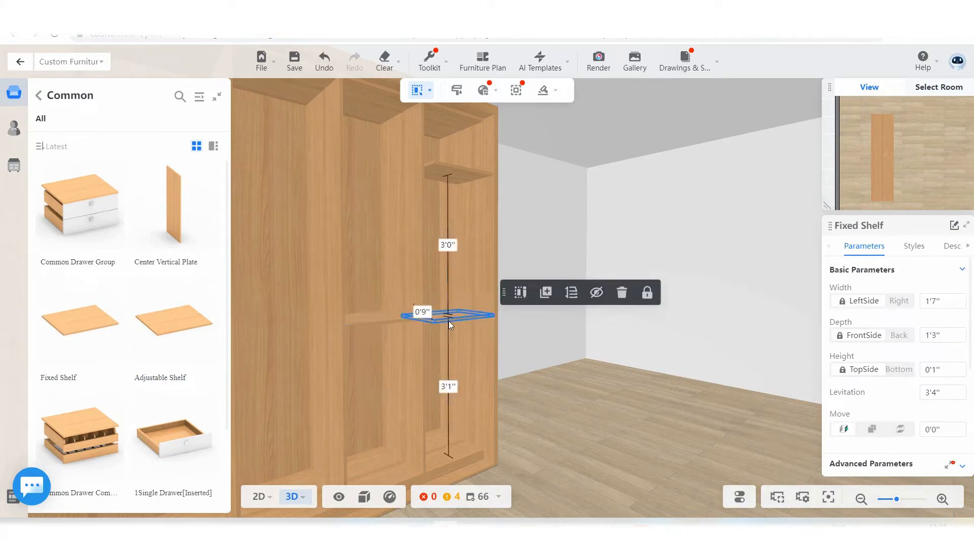
left_click_drag(448, 319, 455, 169)
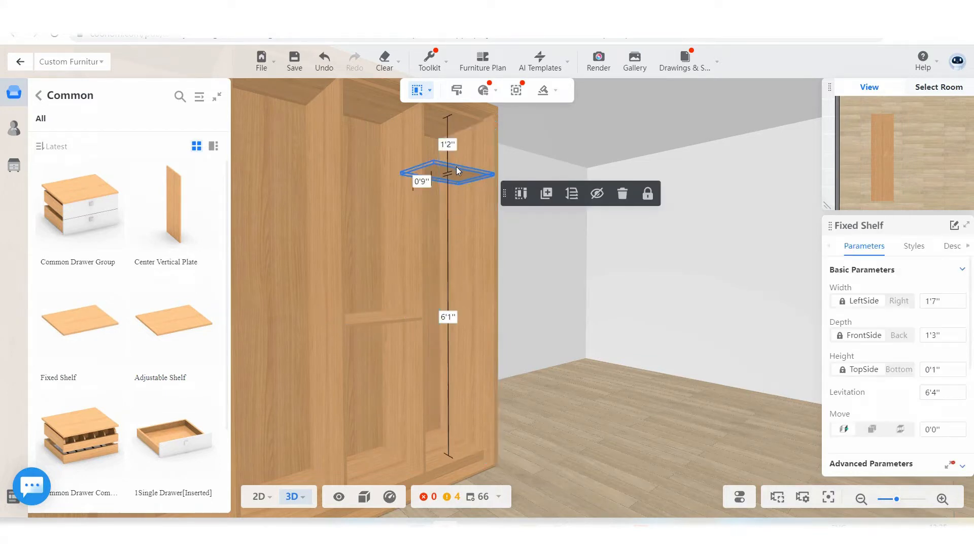
key("Delete")
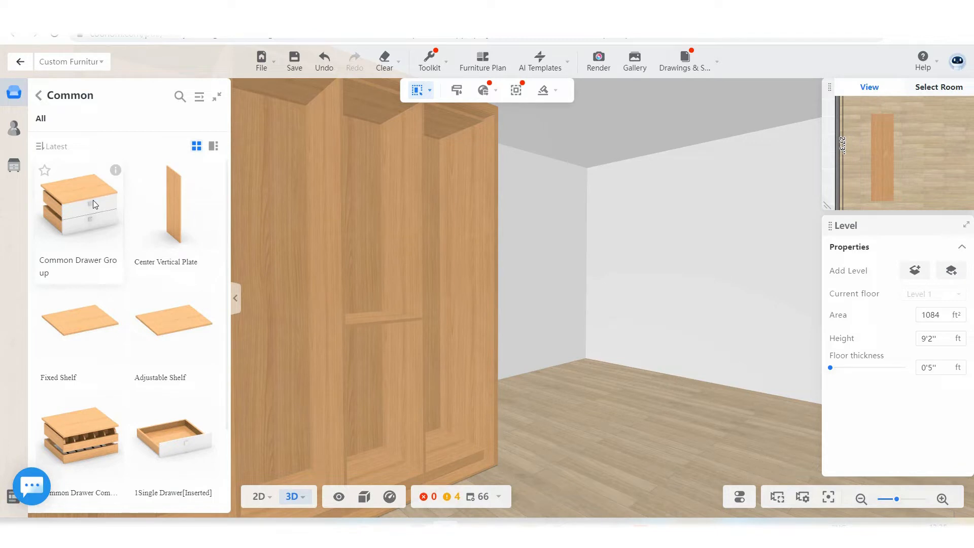
Place a Common Drawer Group below the fixed shelf in the second compartment from the right, about 1'3" above its bottom
left_click_drag(93, 200, 343, 358)
left_click_drag(395, 396, 388, 366)
scroll(401, 249, "down", 5)
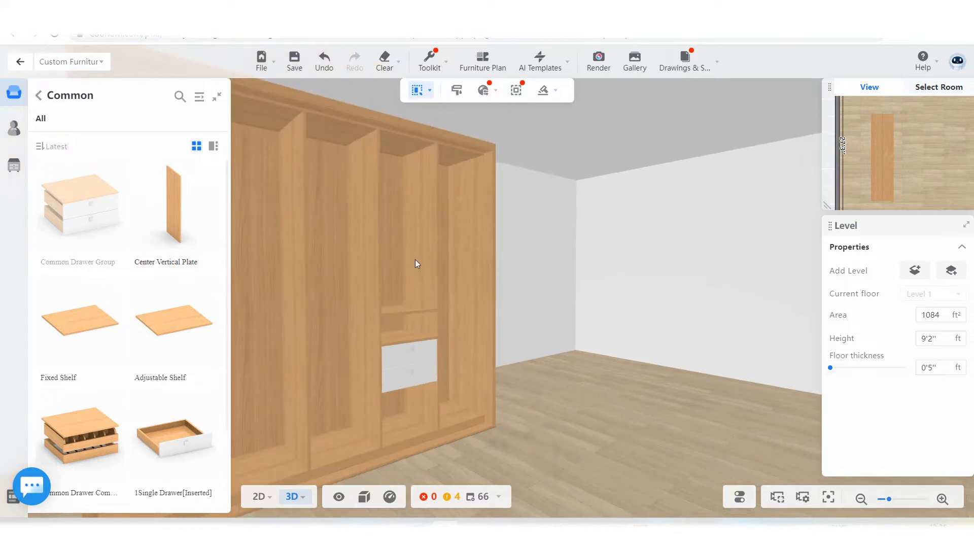
Place a Common Drawer Combination in the third compartment from the wardrobe's right end, about 3'0" above its bottom
scroll(95, 328, "down", 2)
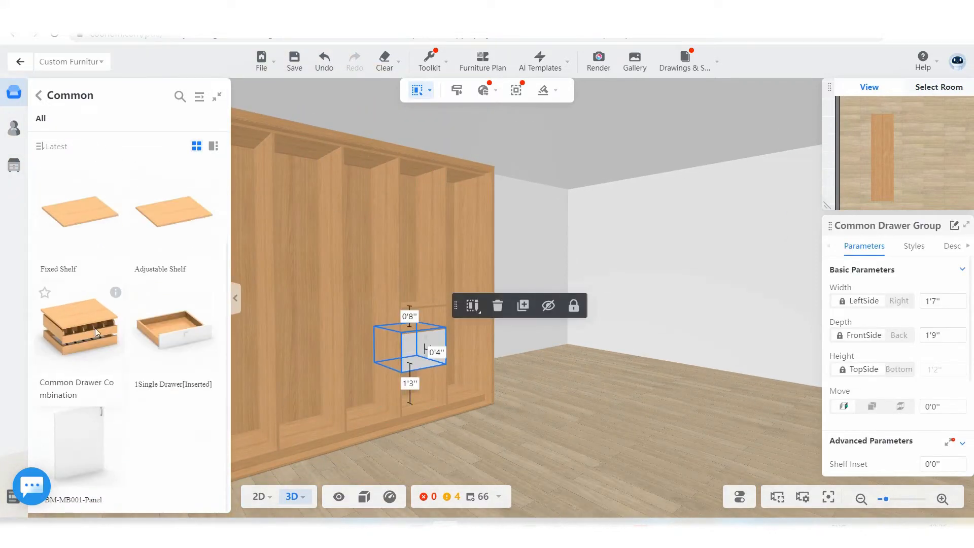
left_click_drag(92, 327, 425, 251)
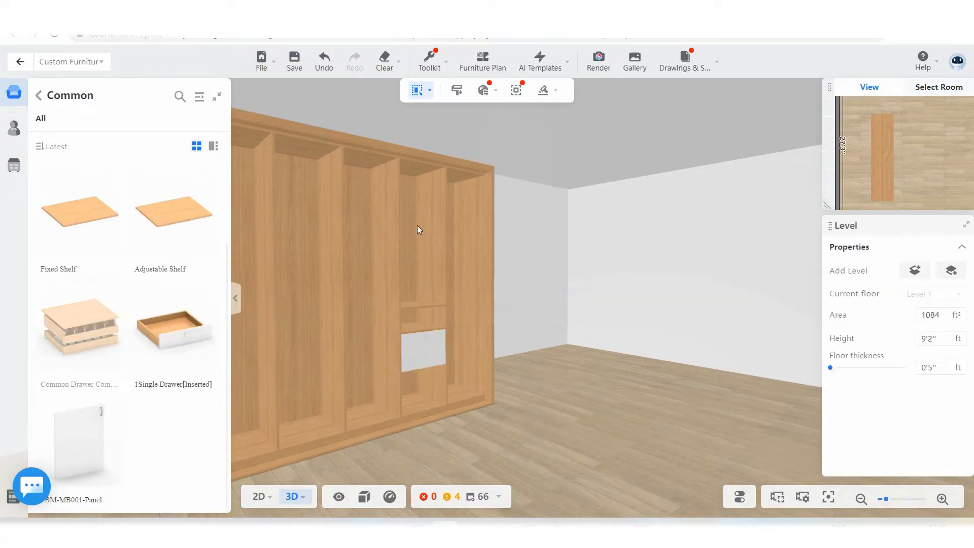
left_click_drag(79, 334, 426, 329)
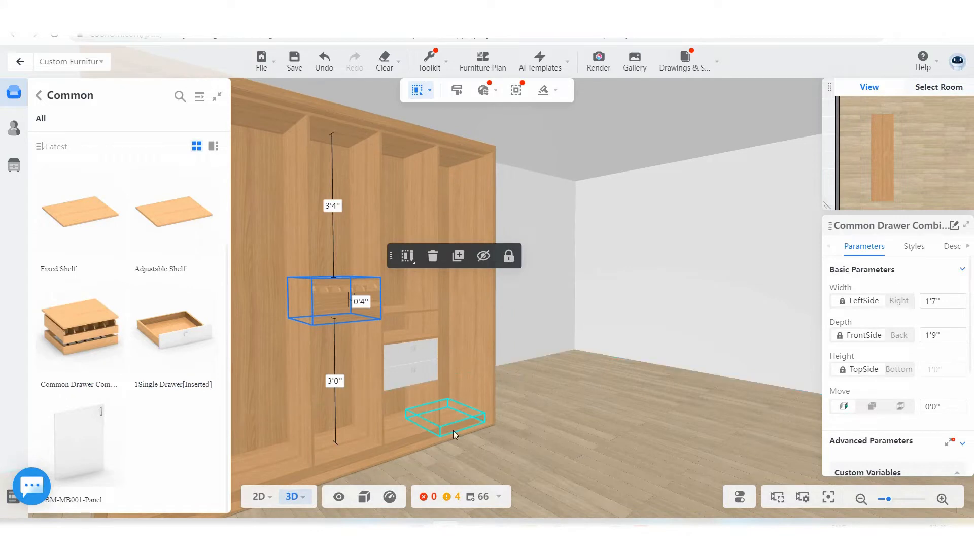
Fit a PBM-MB001-Panel door over the upper part of the second compartment from the right, above its fixed shelf
left_click_drag(501, 454, 431, 458)
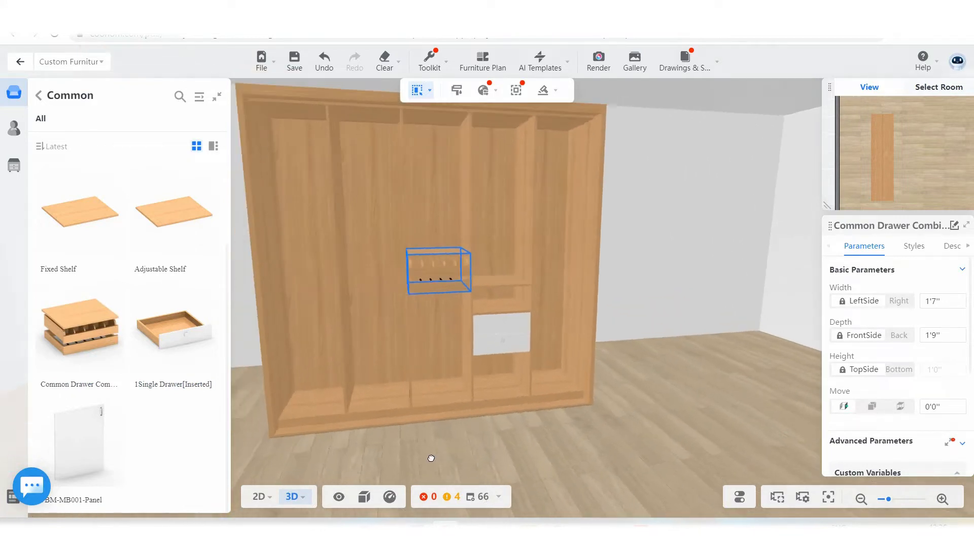
left_click(79, 442)
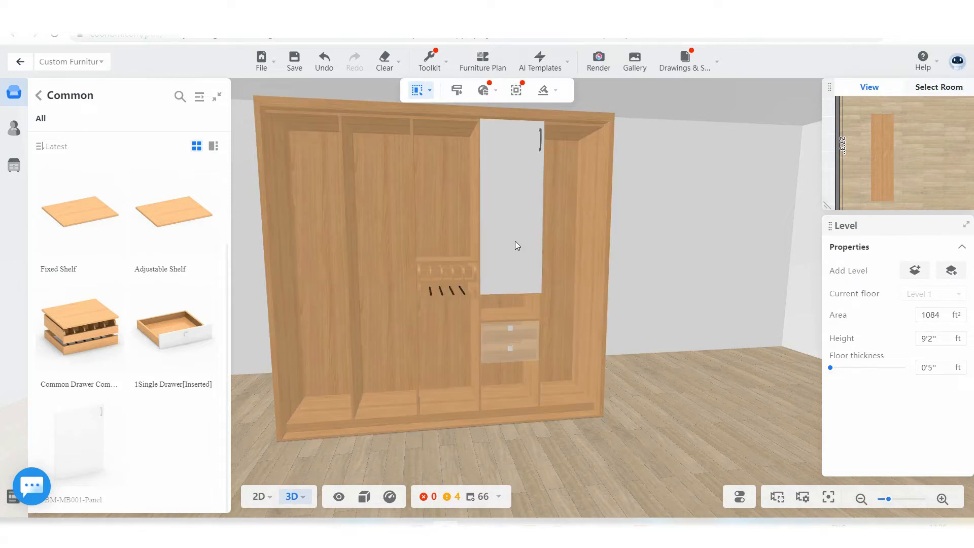
left_click(495, 393)
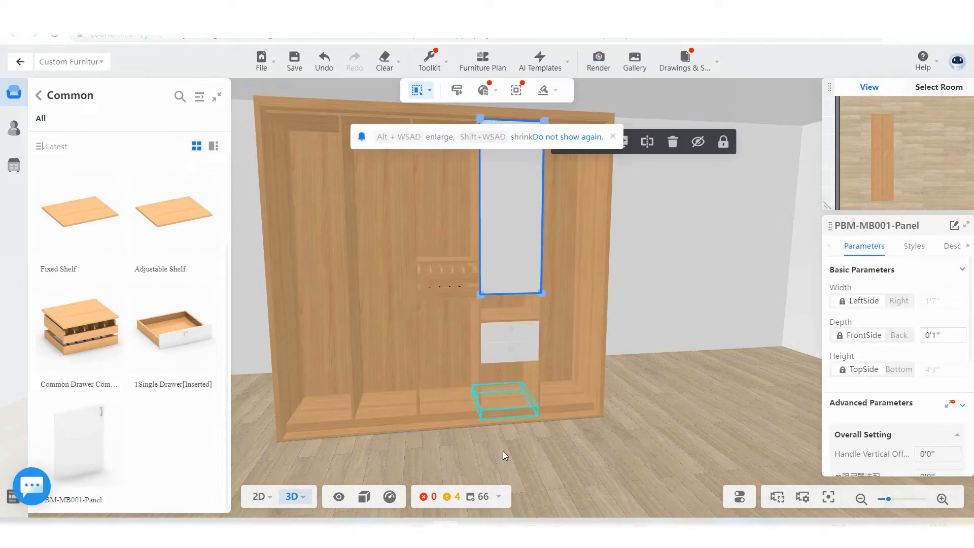
Reduce the Common Drawer Group's depth to 1'3" with the front side locked, and to 0'10" with the back side locked
left_click_drag(480, 455, 648, 458)
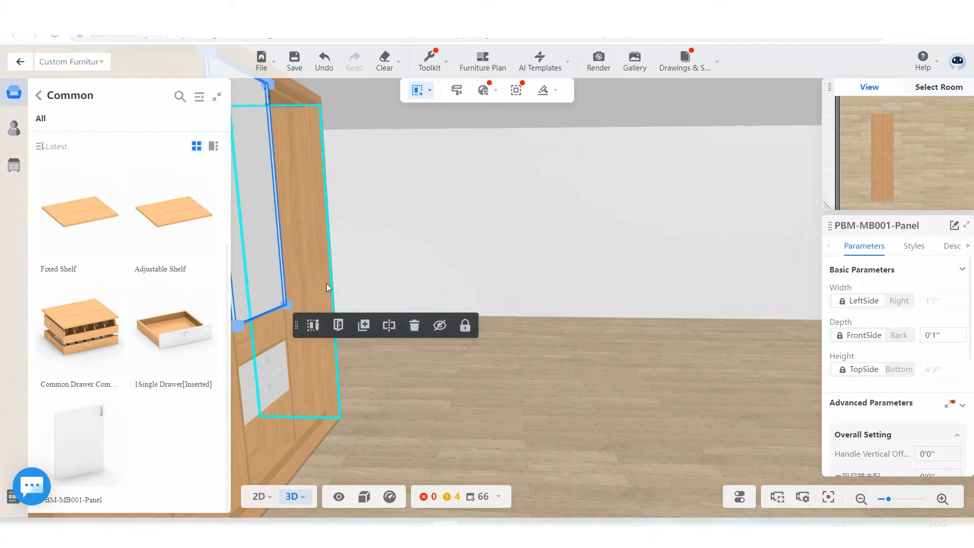
scroll(377, 273, "up", 5)
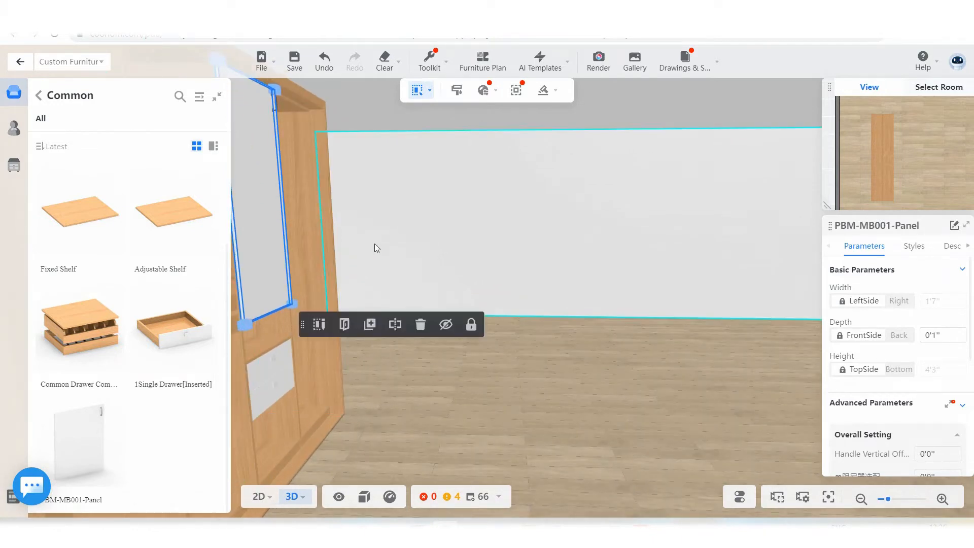
left_click_drag(374, 244, 340, 315)
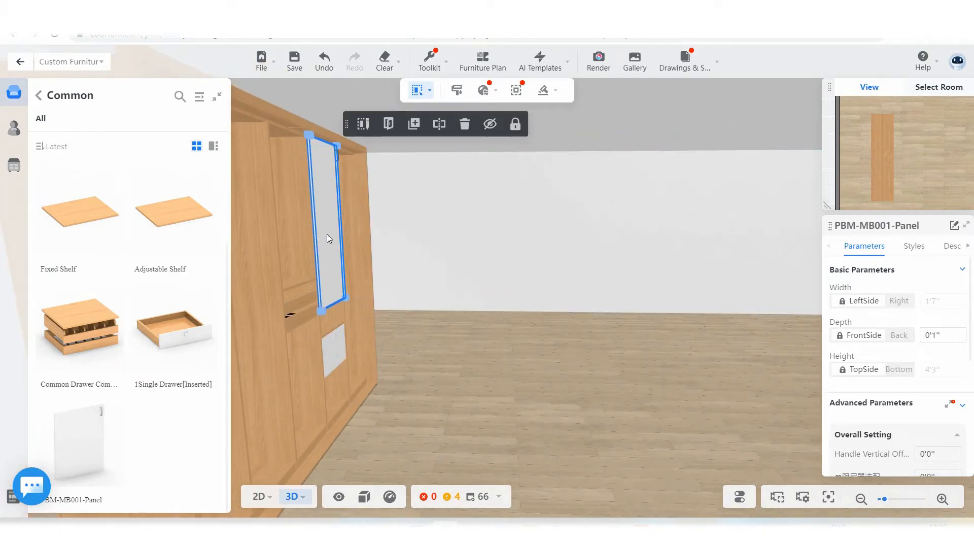
left_click_drag(327, 239, 394, 358)
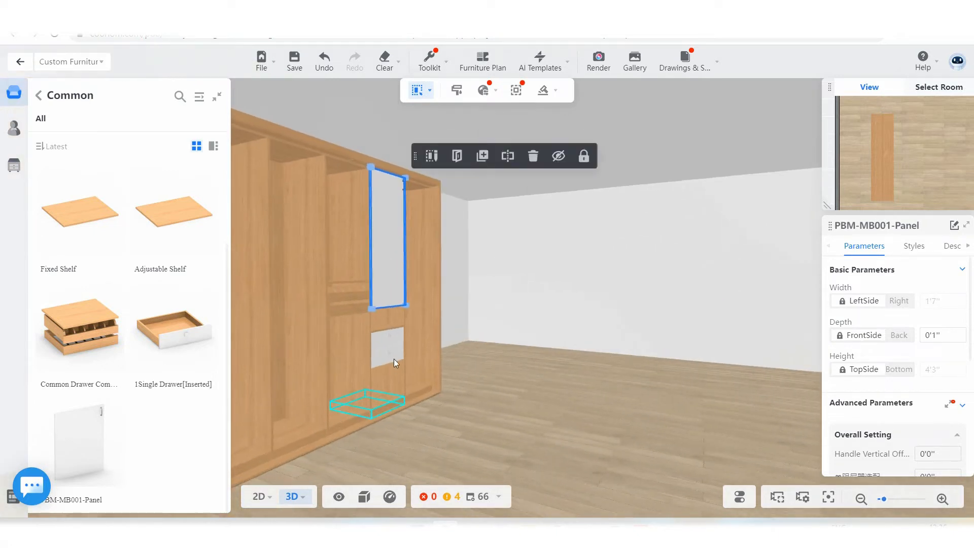
scroll(389, 339, "up", 3)
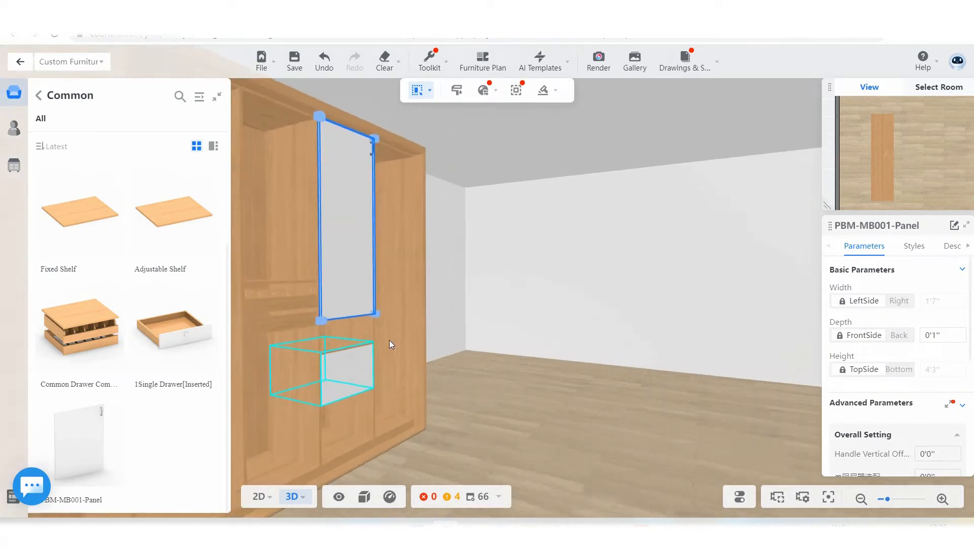
left_click(339, 370)
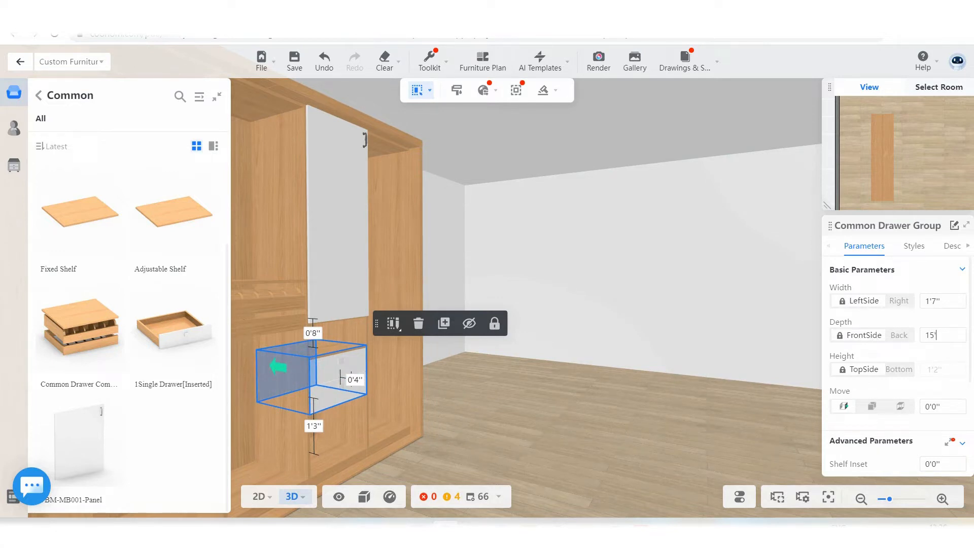
key("Return")
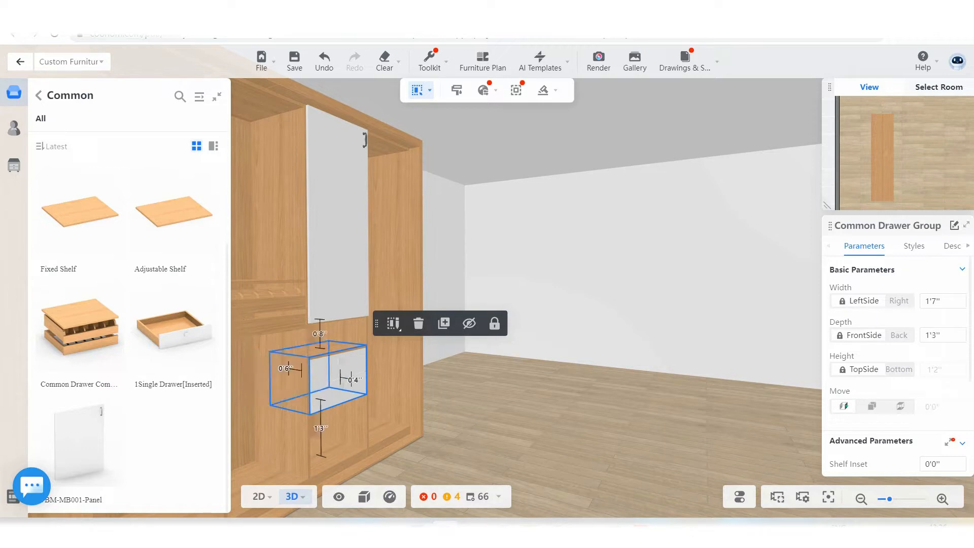
scroll(346, 341, "down", 1)
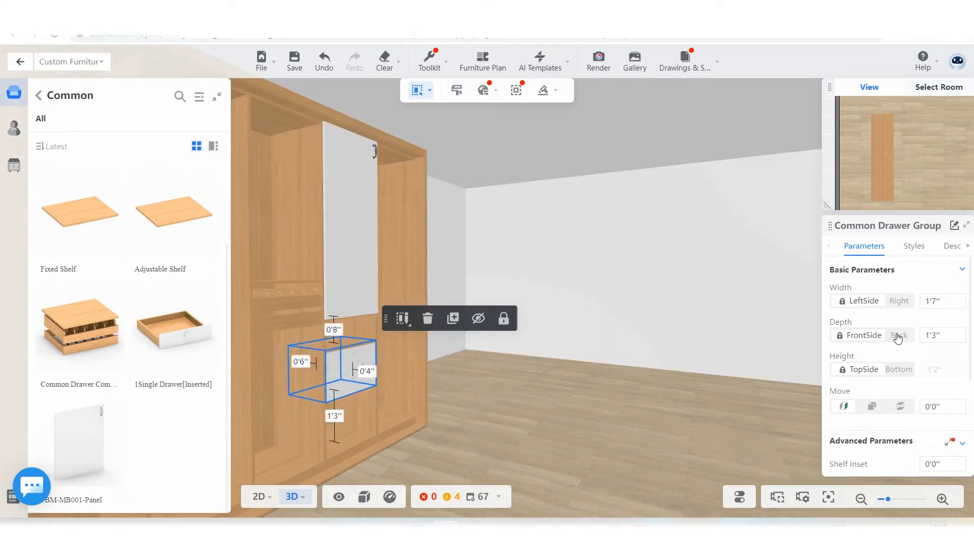
left_click(866, 336)
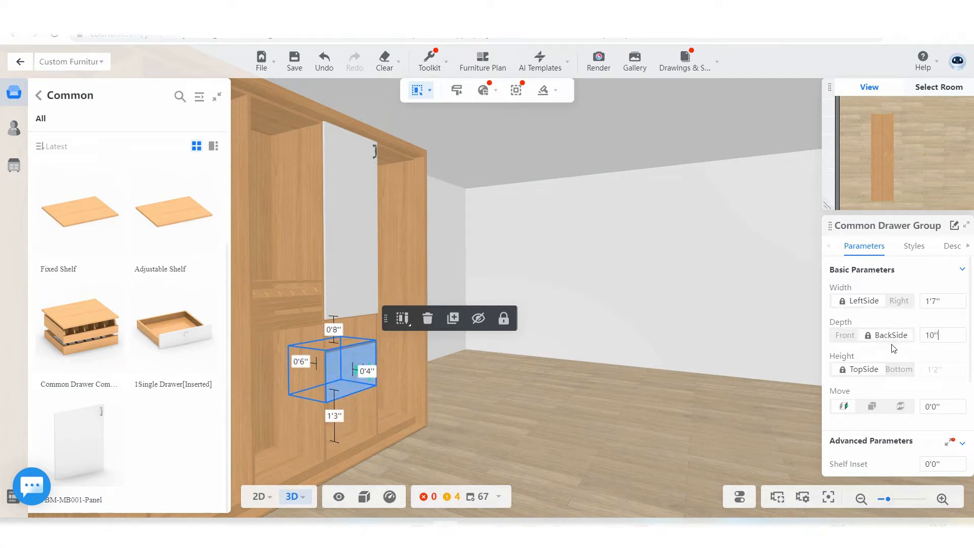
key("Return")
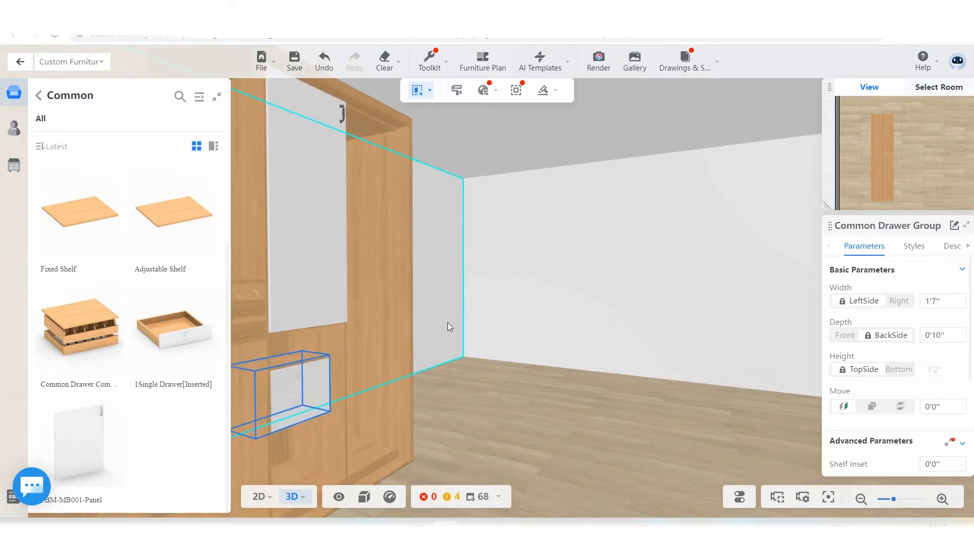
Delete the door panel from the upper part of the second compartment from the right
left_click(374, 212)
key("Delete")
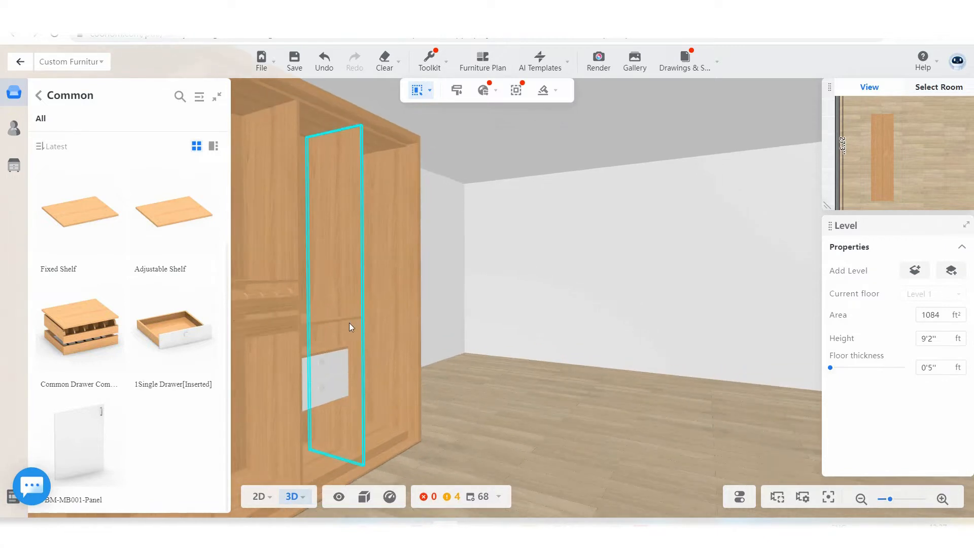
Set the depth of the fixed shelf above the drawer group to 1'3" with the back side locked
left_click(340, 318)
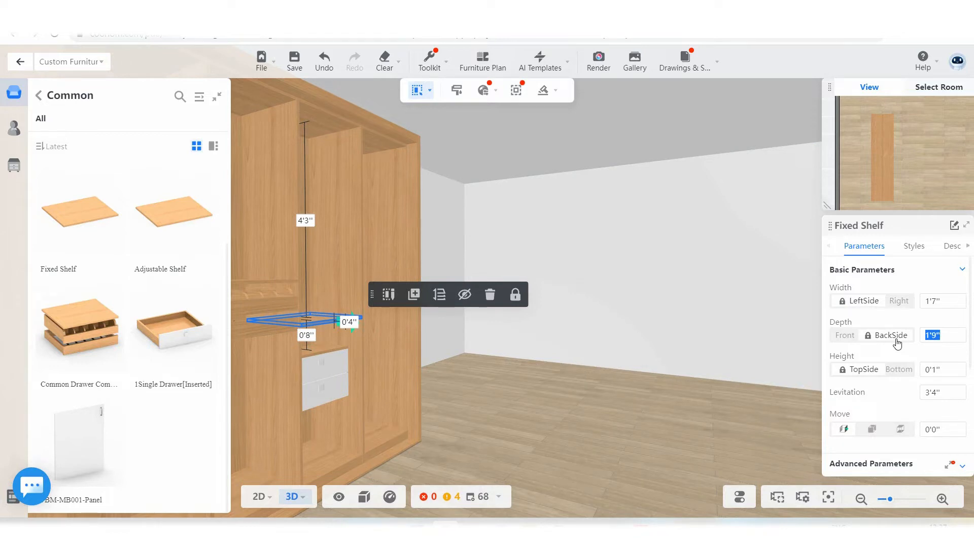
key("Return")
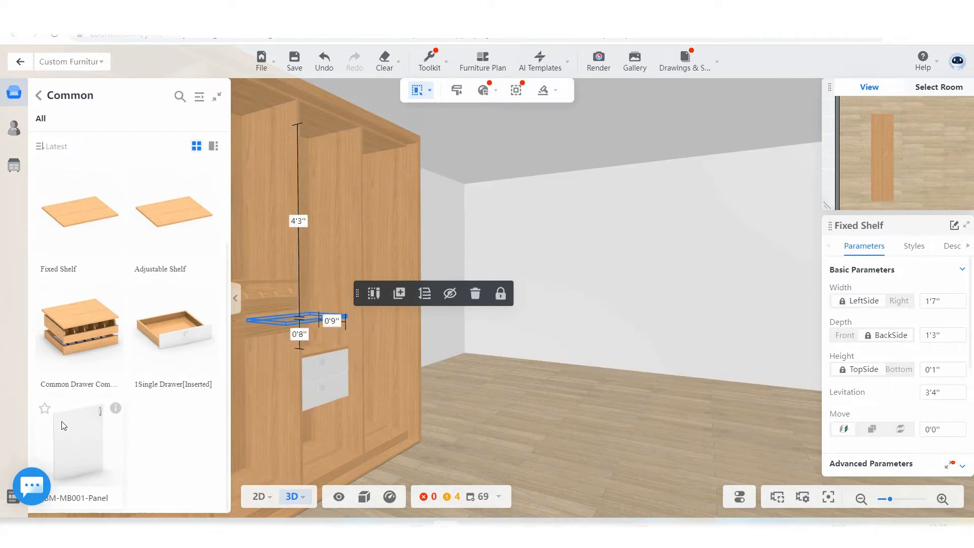
Fit a full-height PBM-MB001-Panel door over the second compartment from the wardrobe's right end
left_click(362, 370)
left_click_drag(364, 349, 340, 300)
left_click_drag(330, 357, 354, 294)
scroll(419, 258, "down", 2)
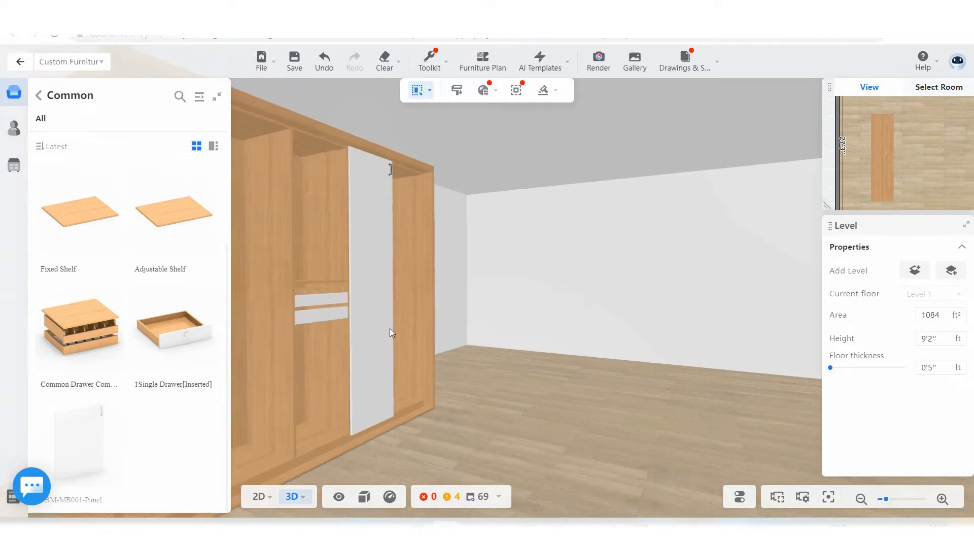
left_click(390, 327)
Fit PBM-MB001-Panel doors below and above the drawer combination in the third compartment from the right
left_click_drag(520, 401, 425, 299)
scroll(423, 294, "up", 2)
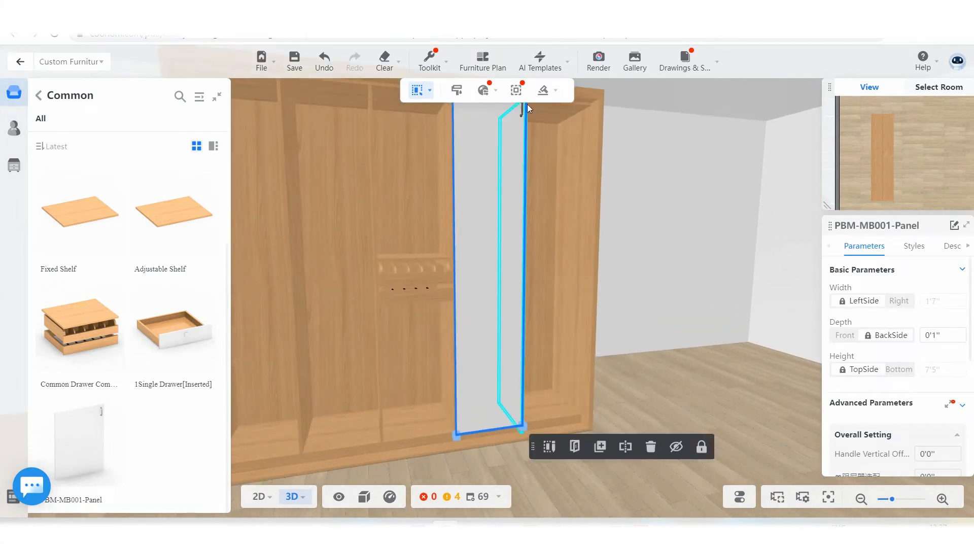
scroll(495, 238, "down", 3)
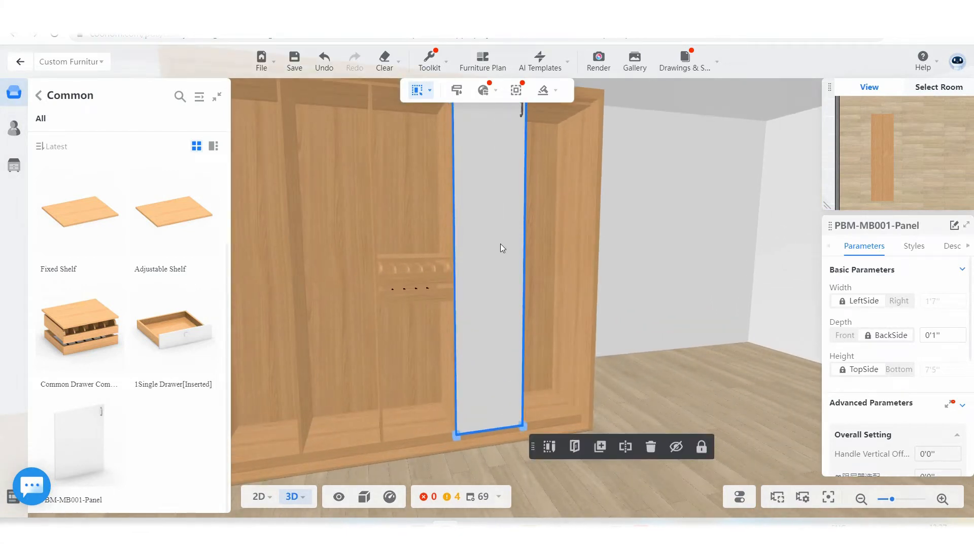
scroll(495, 184, "up", 3)
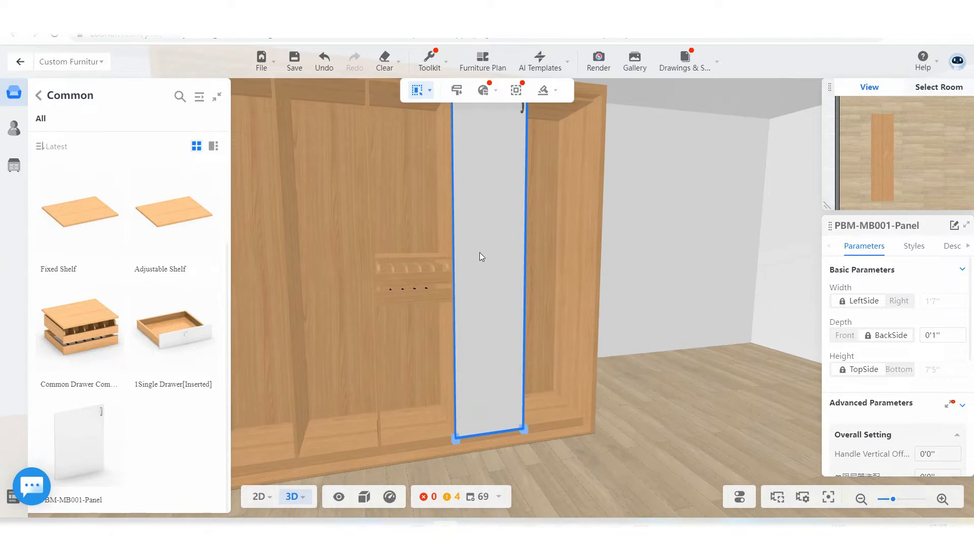
left_click_drag(80, 443, 409, 346)
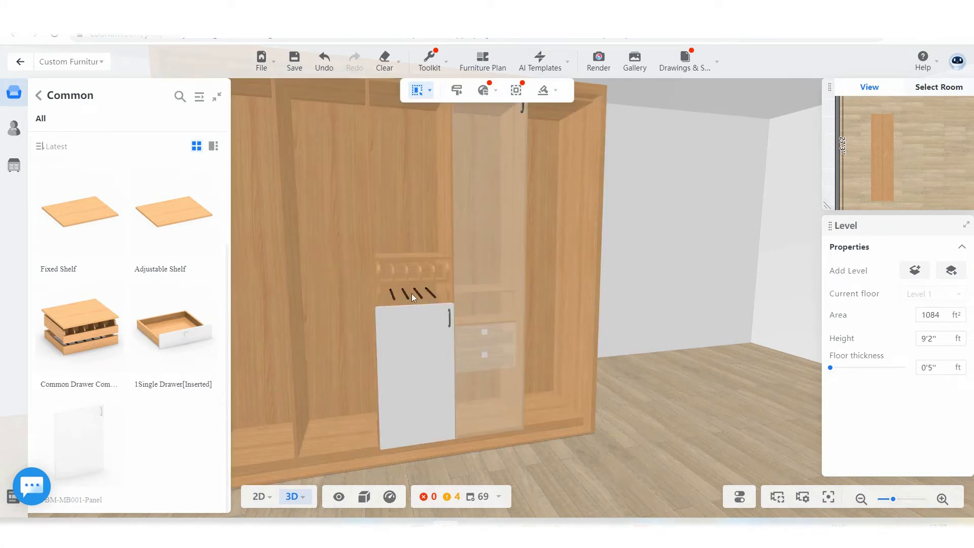
left_click_drag(412, 295, 417, 248)
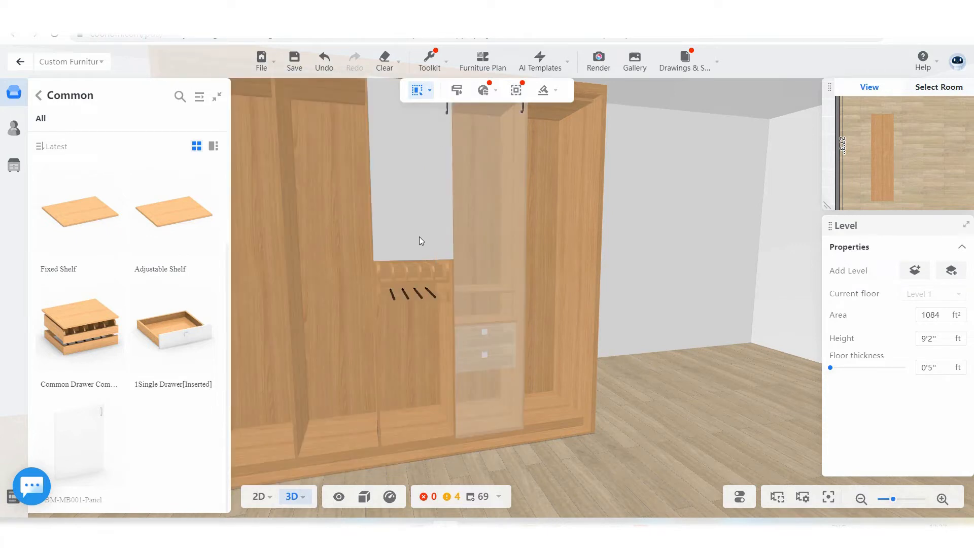
left_click_drag(419, 236, 401, 333)
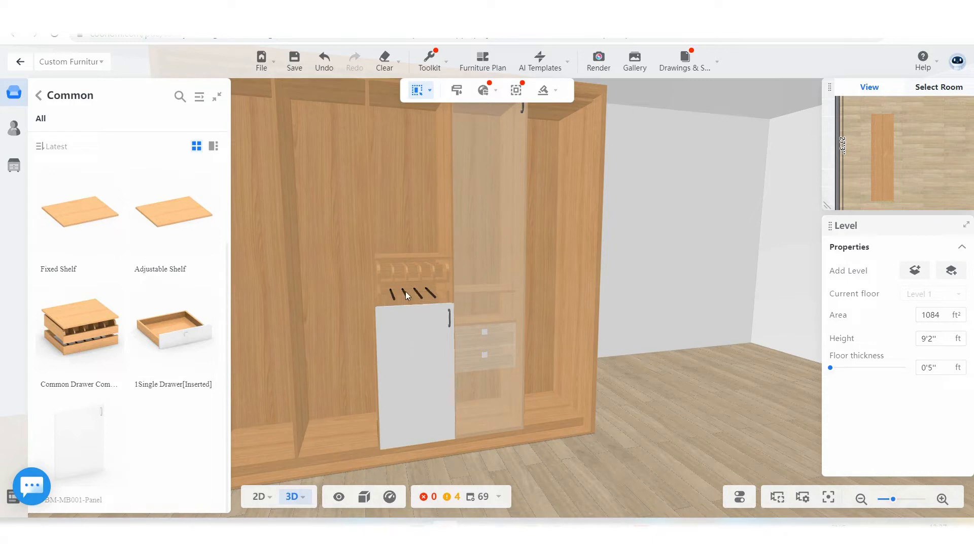
left_click_drag(188, 349, 409, 206)
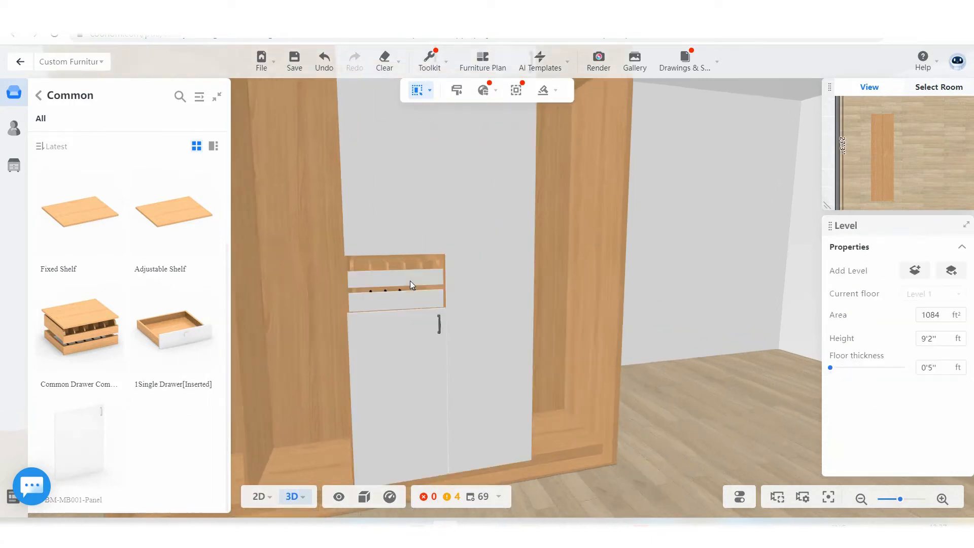
left_click_drag(410, 281, 408, 281)
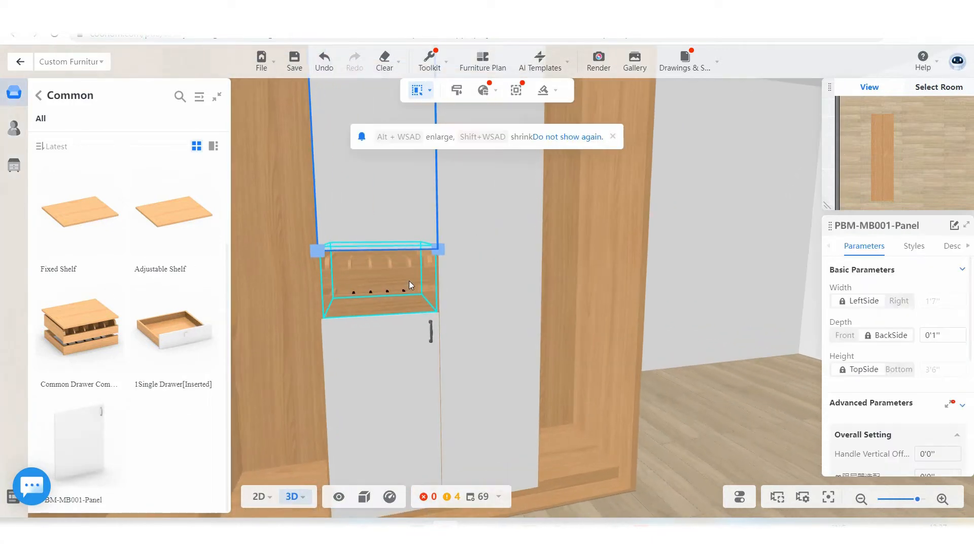
Delete the Common Drawer Combination between the two door panels of the third compartment from the right
left_click_drag(702, 375, 576, 376)
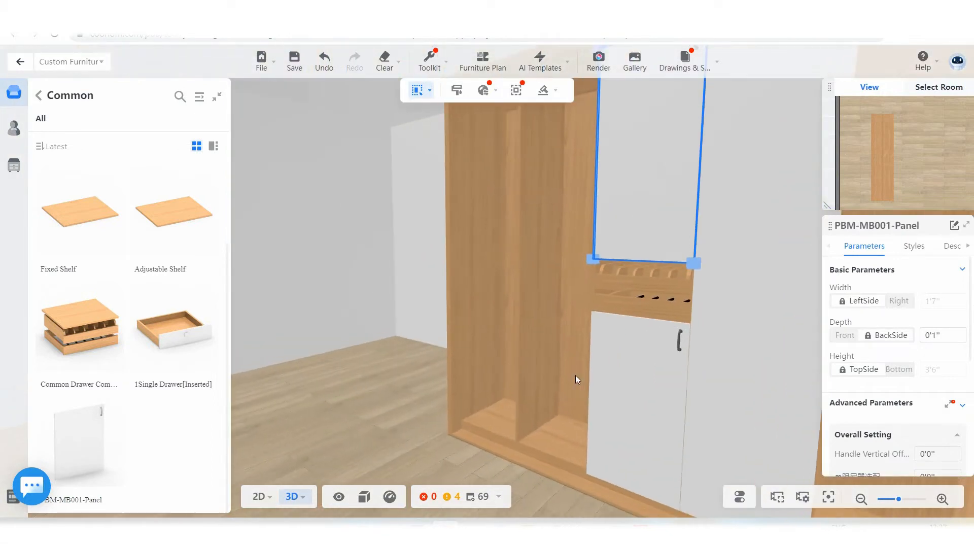
left_click(661, 316)
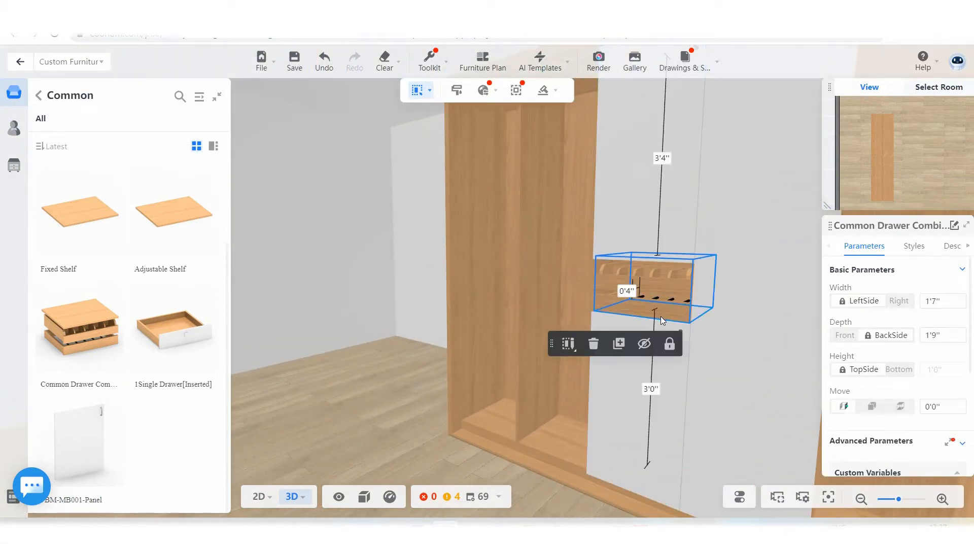
key("Delete")
Delete the lower and upper door panels from the third compartment from the wardrobe's right end
scroll(660, 309, "up", 2)
scroll(652, 284, "down", 2)
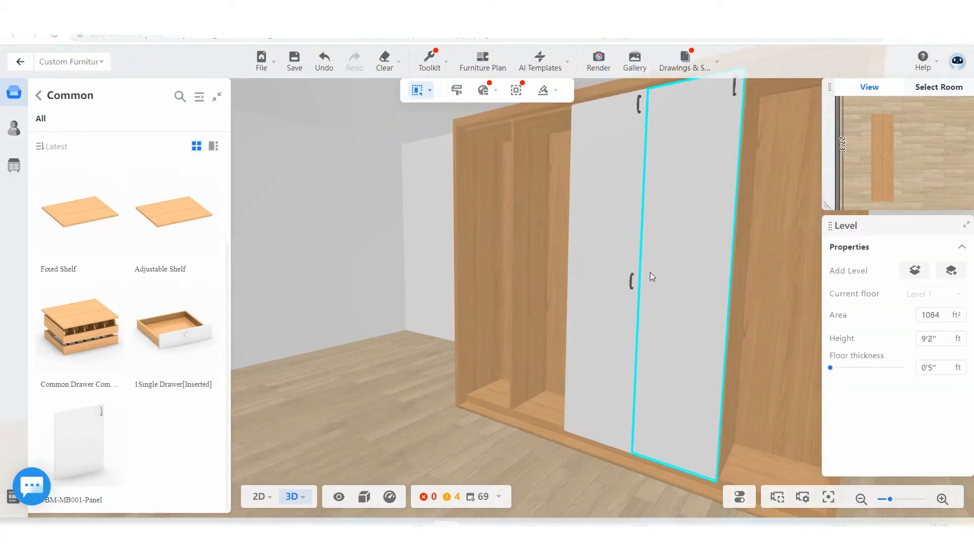
left_click(606, 263)
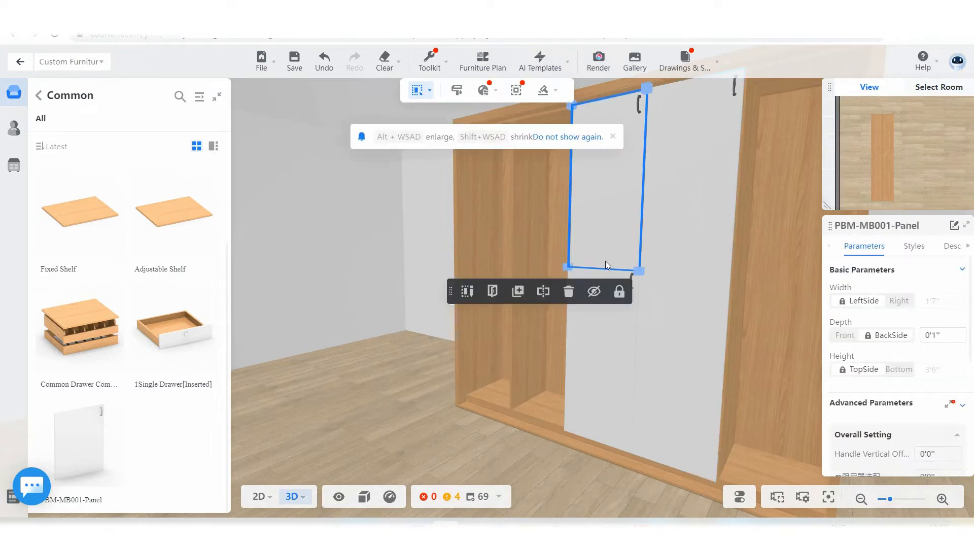
left_click(608, 319)
key("Delete")
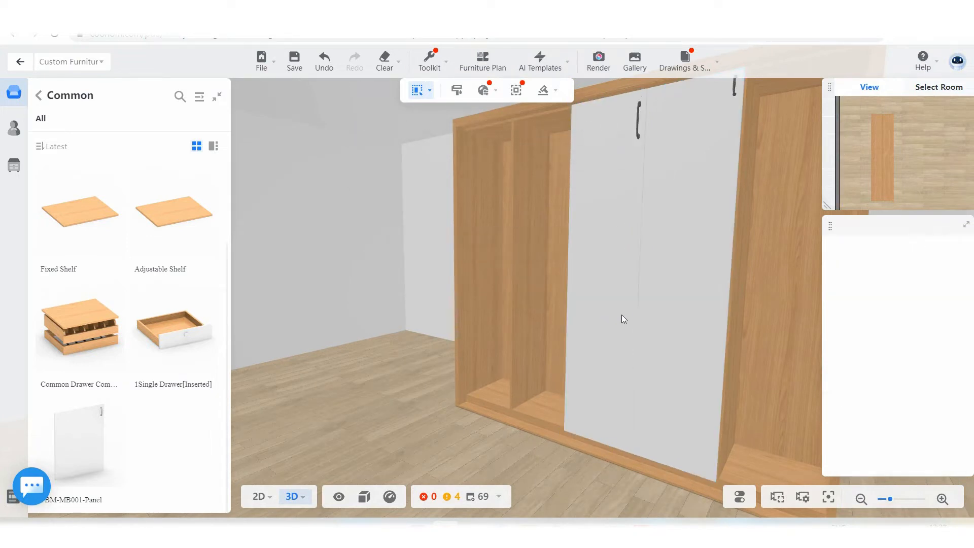
left_click(603, 301)
key("Delete")
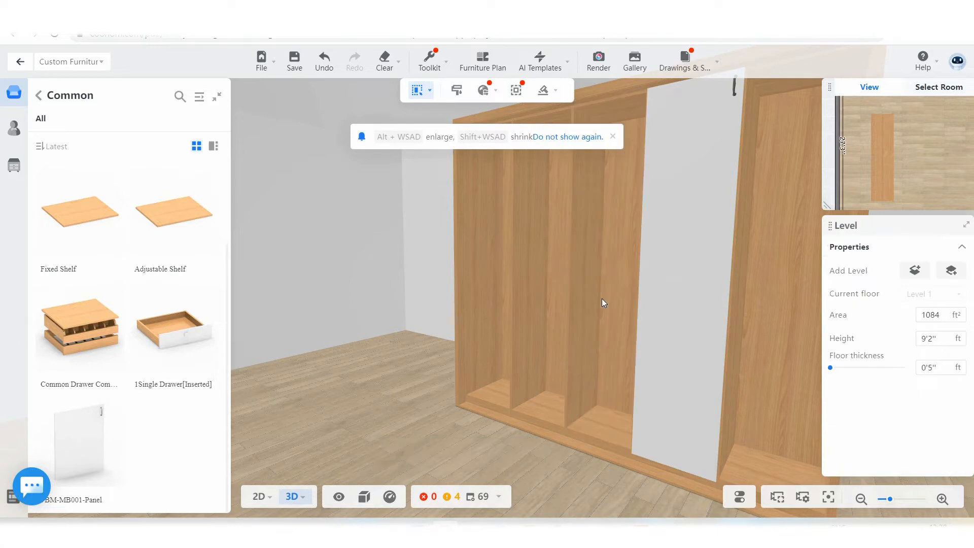
Insert a 1Single Drawer[Inserted] in the third compartment from the wardrobe's right end, about 3'1" above the compartment floor
left_click_drag(160, 327, 603, 291)
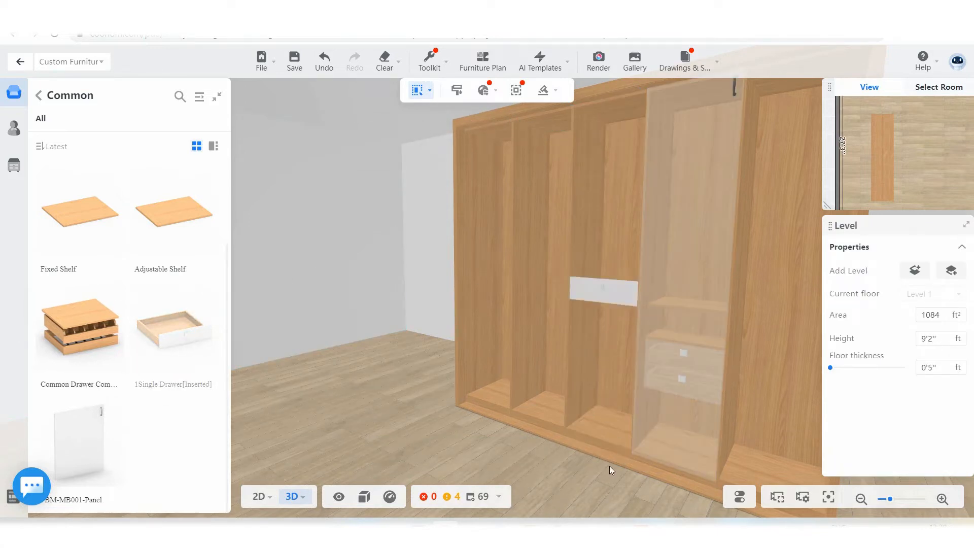
left_click_drag(434, 404, 411, 284)
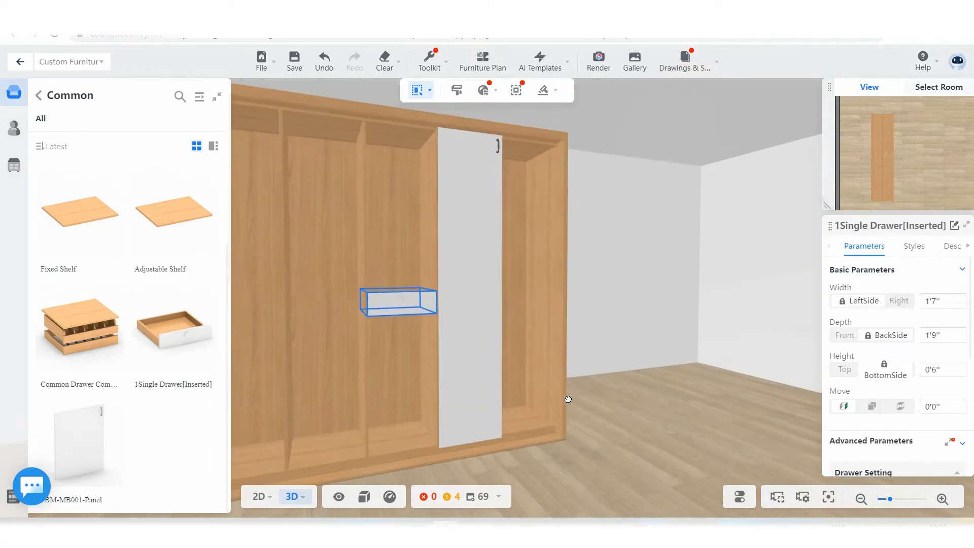
scroll(363, 300, "up", 3)
scroll(362, 300, "down", 4)
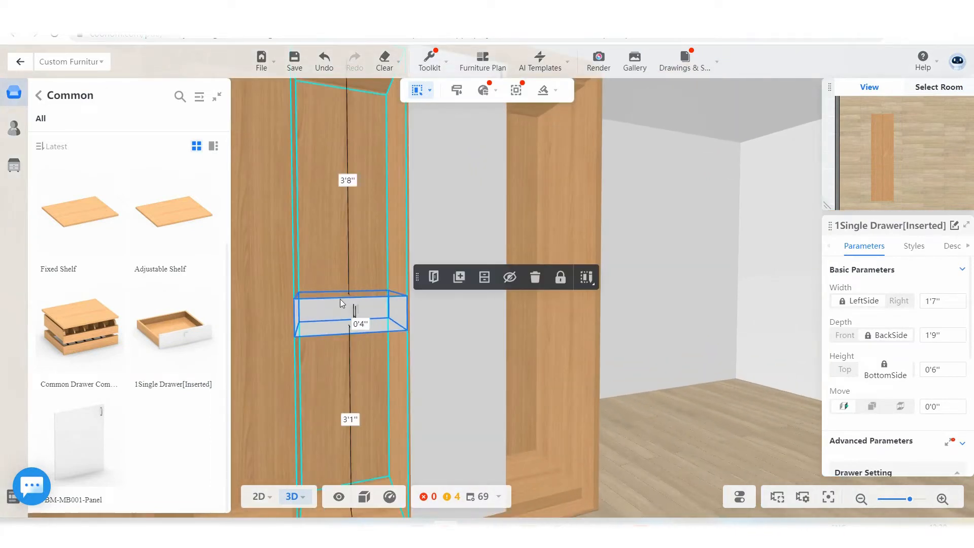
left_click_drag(382, 277, 403, 226)
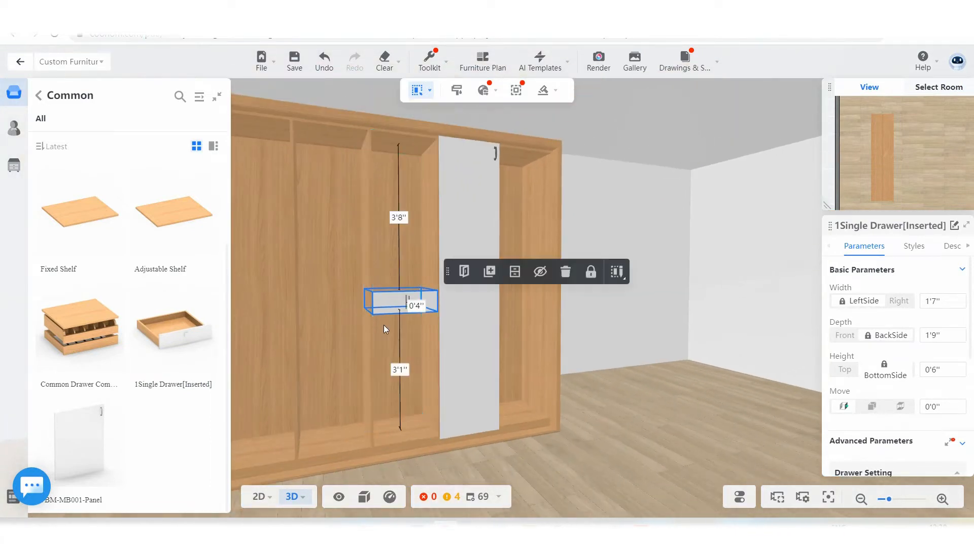
left_click_drag(383, 324, 372, 308)
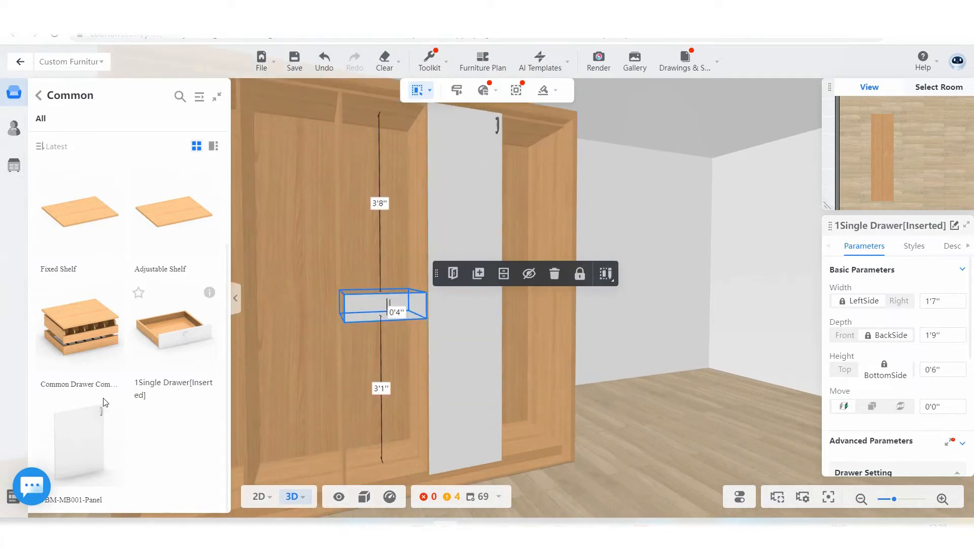
Fit PBM-MB001-Panel doors above and below the single drawer in the third compartment from the wardrobe's right end
left_click(376, 215)
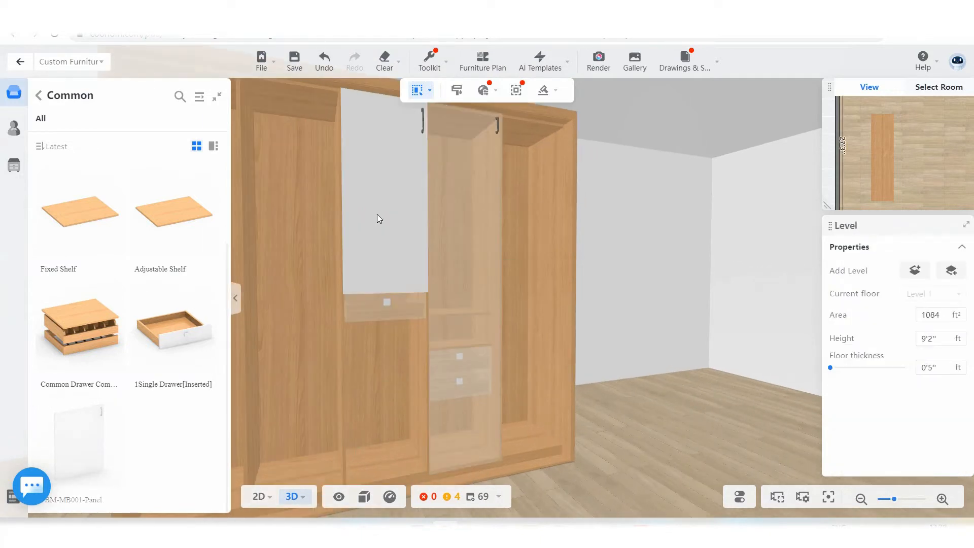
left_click(360, 260)
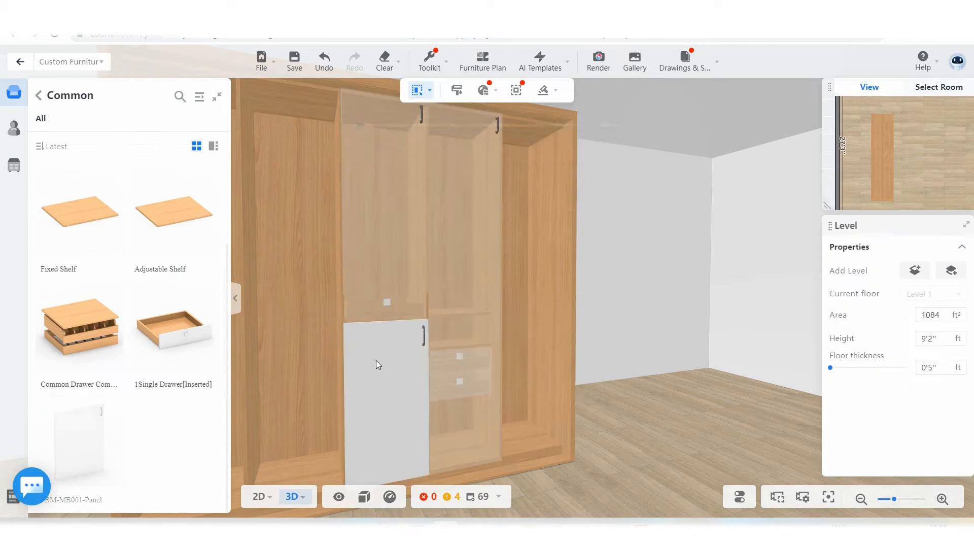
left_click(413, 294)
scroll(541, 331, "up", 2)
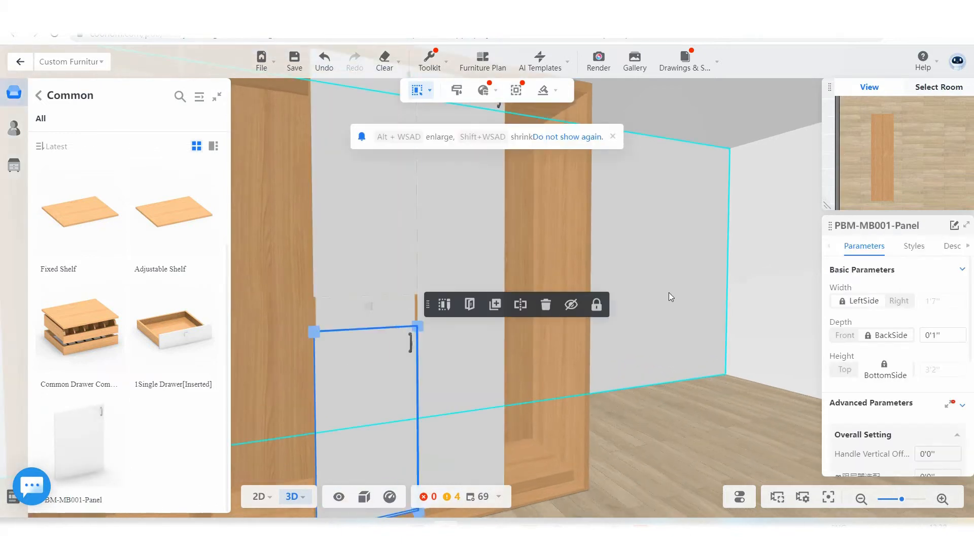
scroll(376, 330, "up", 2)
right_click_drag(700, 380, 577, 388)
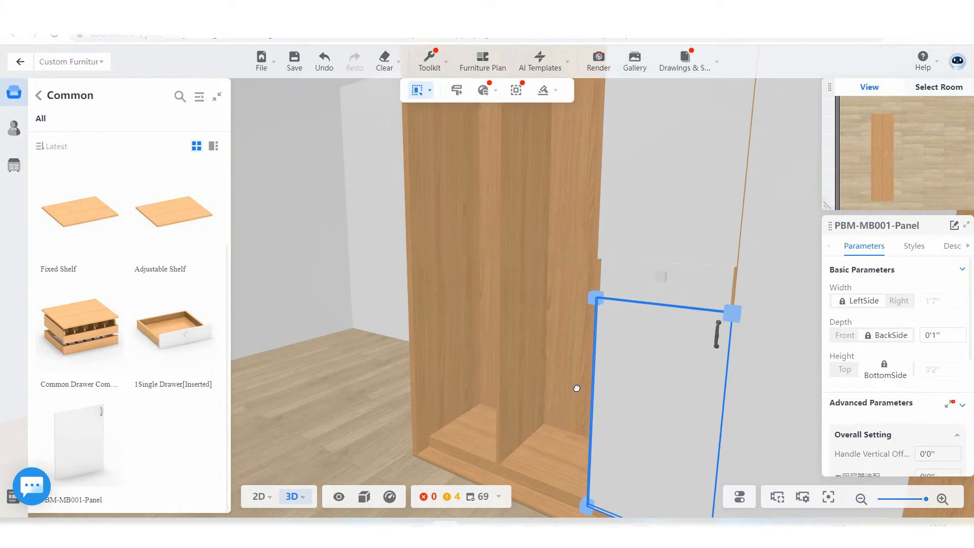
left_click(662, 286)
left_click(683, 182)
left_click(642, 382)
scroll(603, 243, "down", 5)
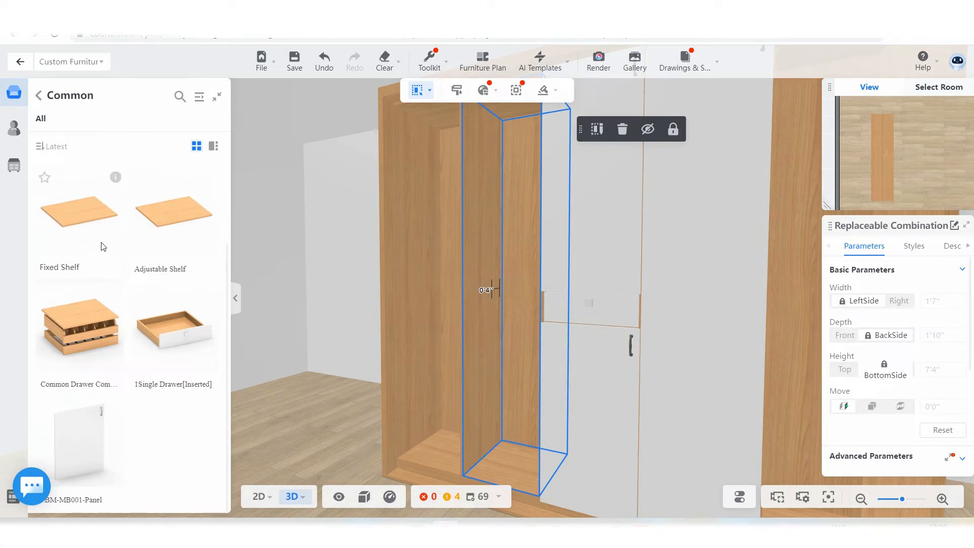
Look through the panel parts library, checking the hook shelf, back panel, skirting board and vertical plate options
left_click(38, 97)
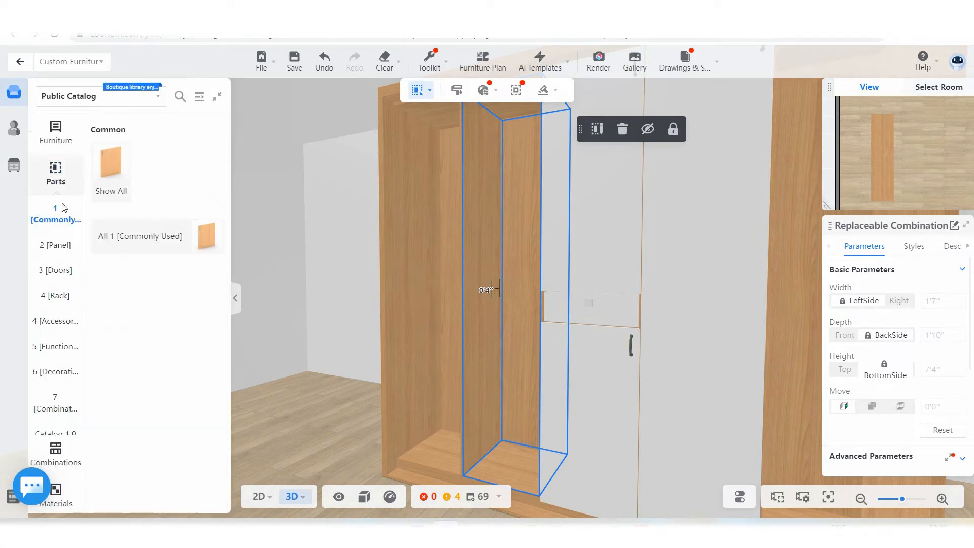
left_click(56, 248)
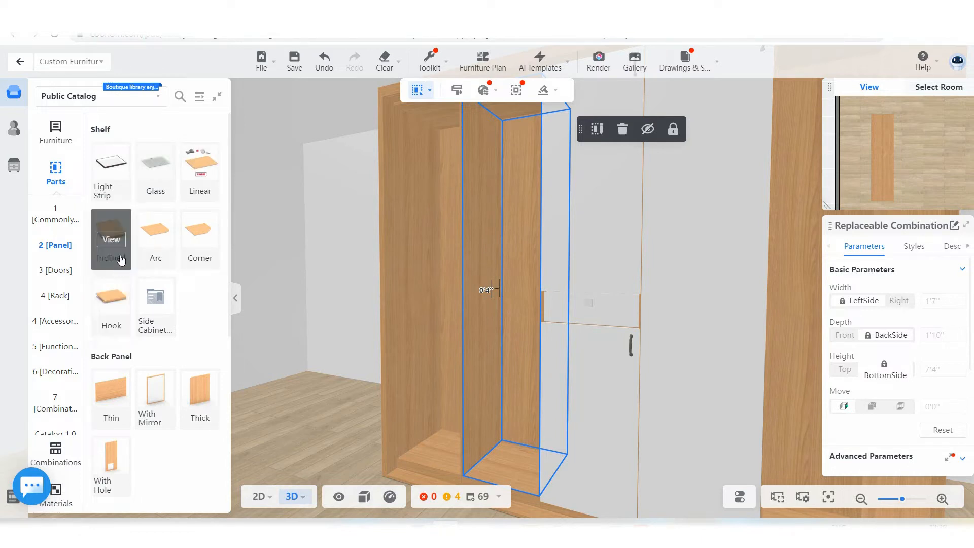
left_click(110, 306)
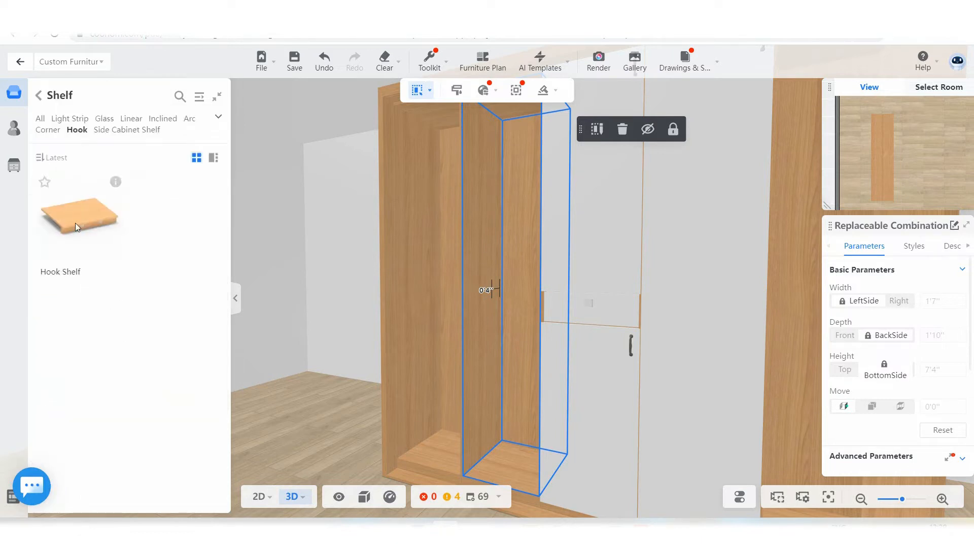
left_click(38, 94)
scroll(152, 284, "down", 1)
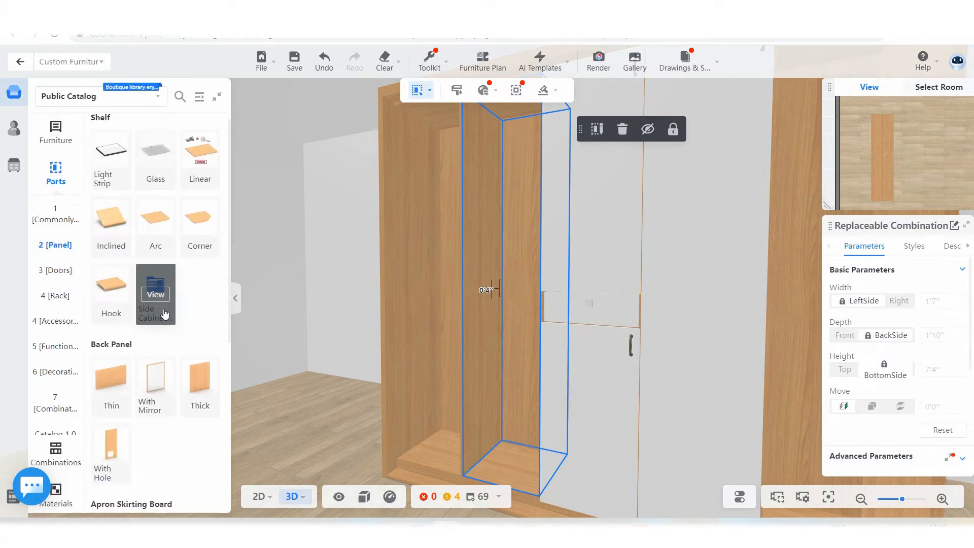
left_click(69, 250)
key("ctrl+z")
scroll(159, 313, "down", 8)
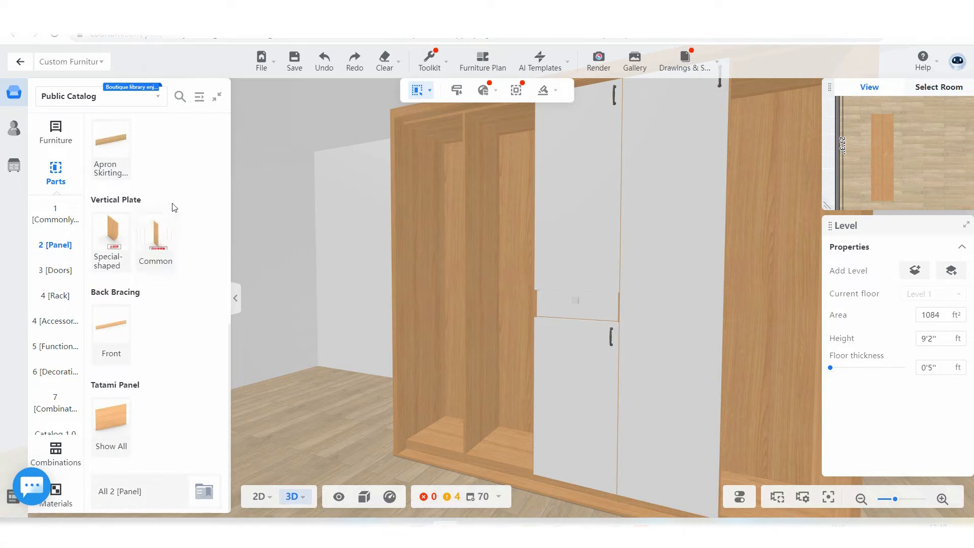
scroll(113, 365, "up", 3)
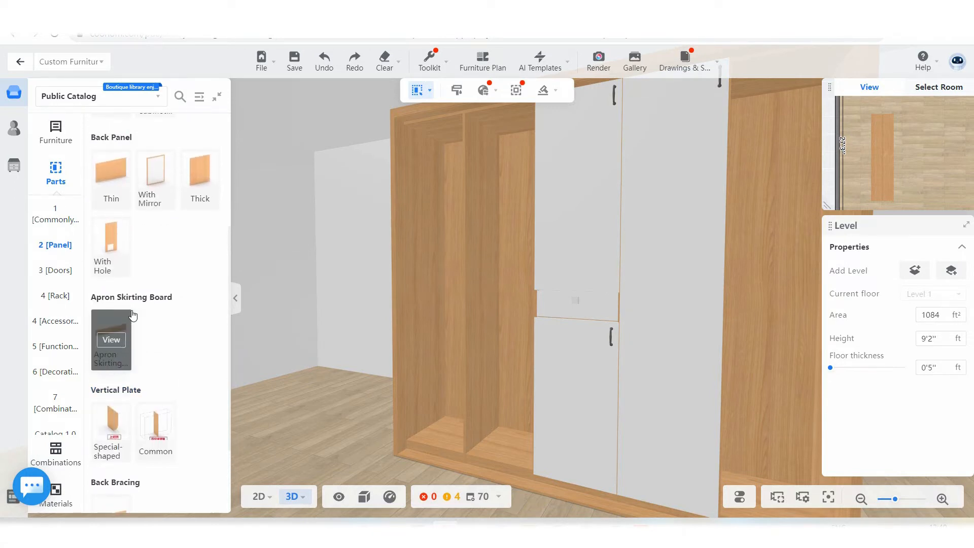
scroll(111, 355, "down", 3)
scroll(162, 202, "up", 8)
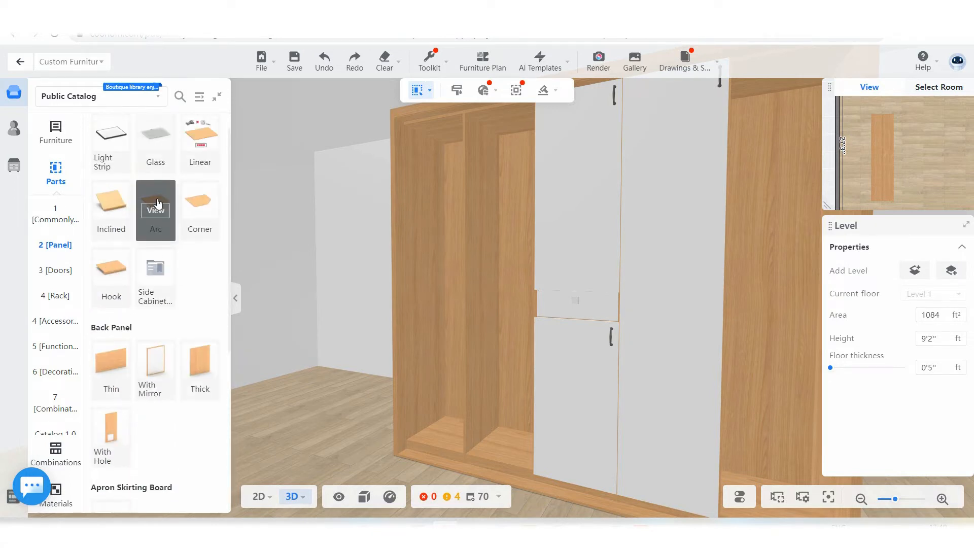
Place a Four-side Lighting Glass Shelf at the very top of the second compartment from the wardrobe's left end
left_click(111, 169)
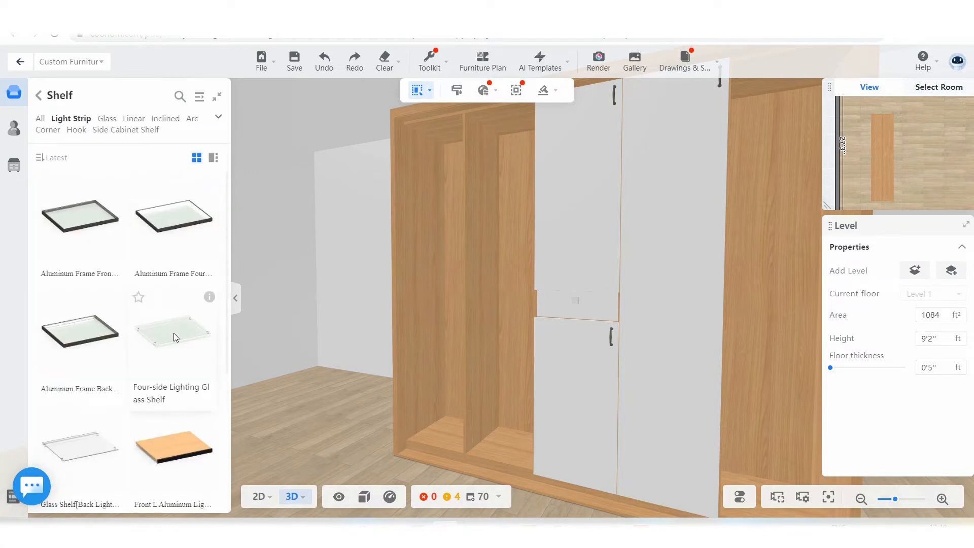
left_click(200, 333)
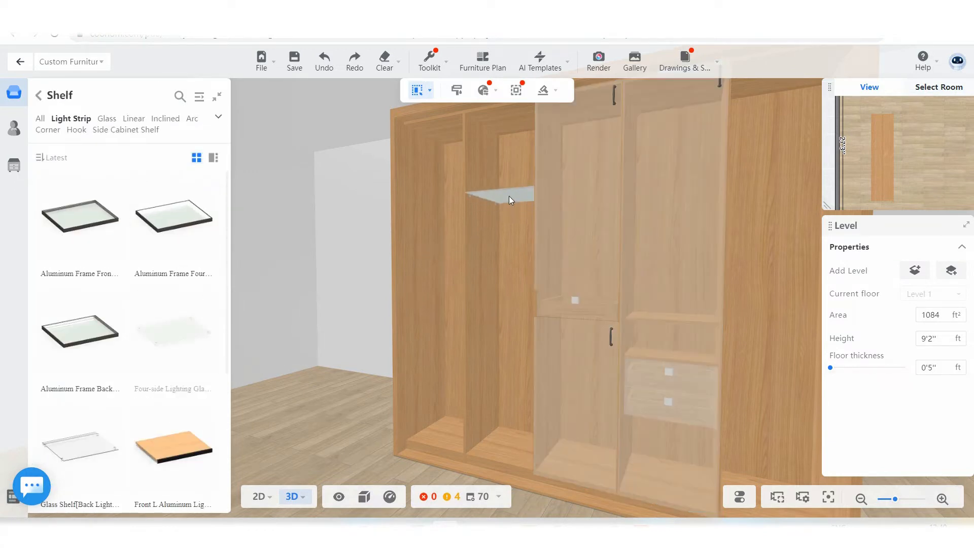
left_click(498, 187)
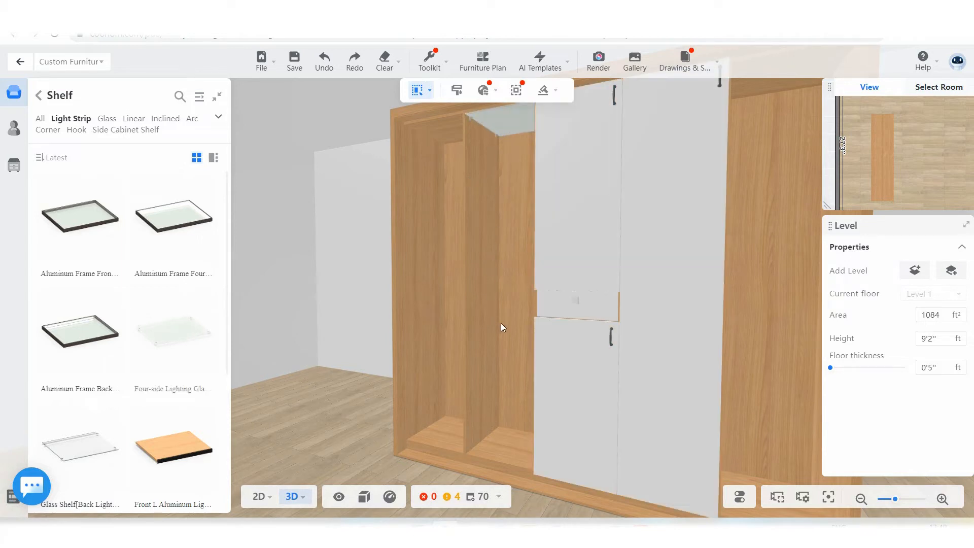
left_click_drag(522, 327, 518, 286)
scroll(331, 296, "down", 2)
key("Escape")
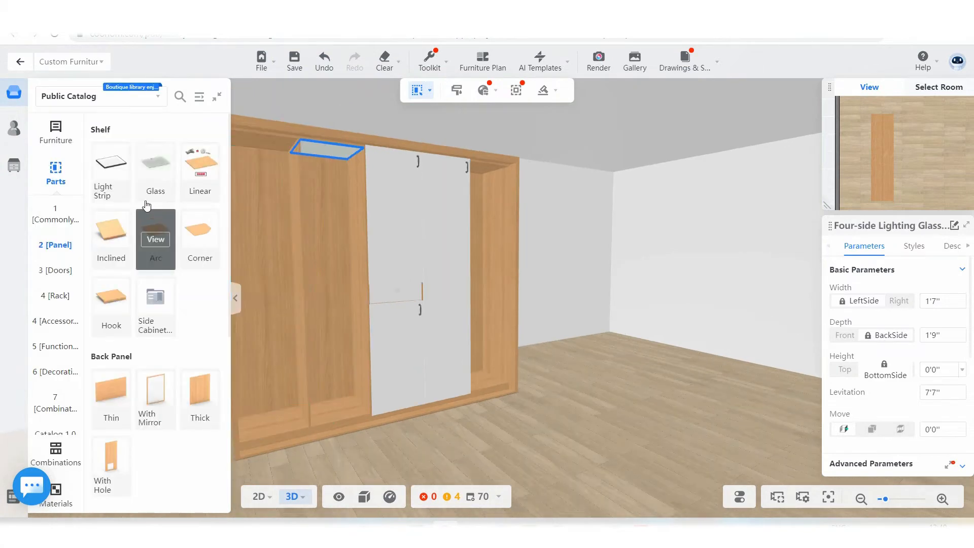
Place a Cabinet Inner Shelf Light Strip03 at the top of the wardrobe's leftmost compartment, along its back
left_click(66, 319)
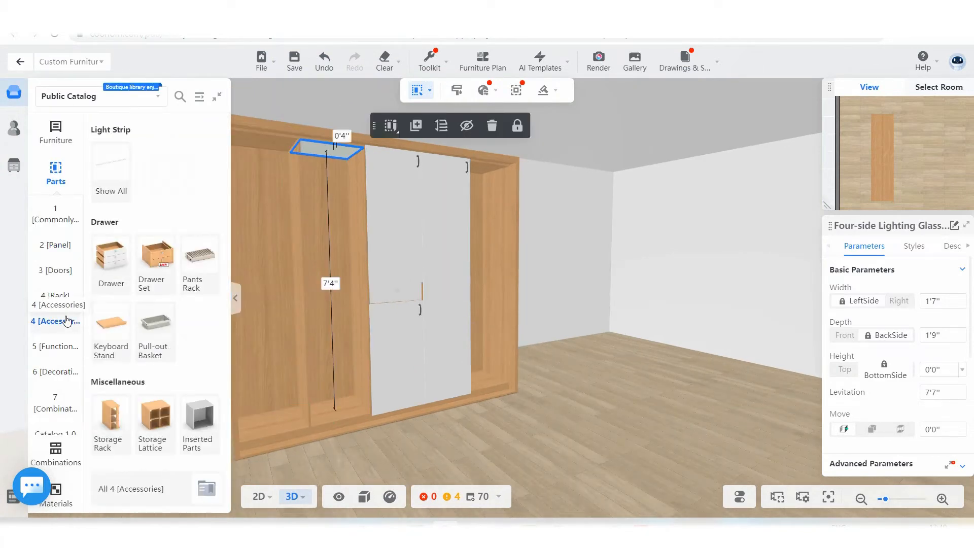
left_click(109, 168)
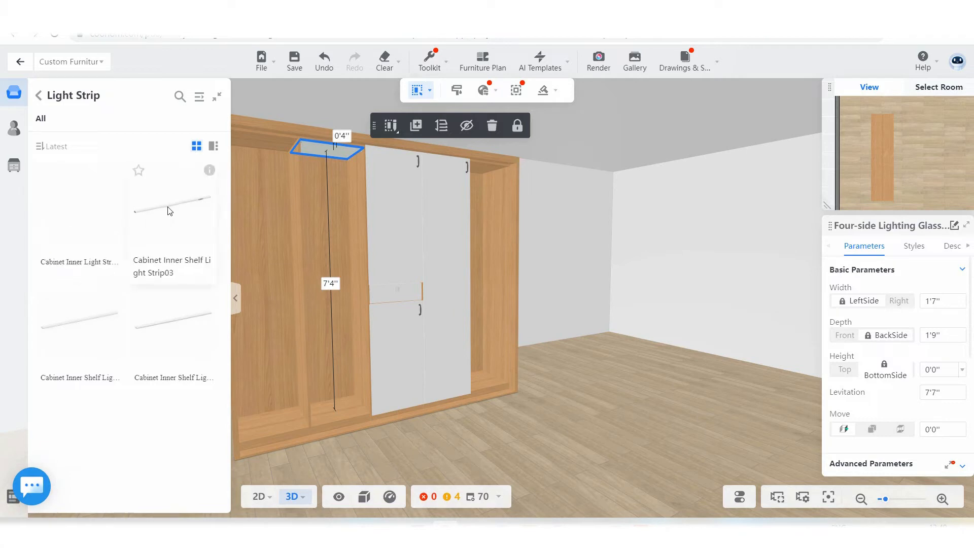
key("Escape")
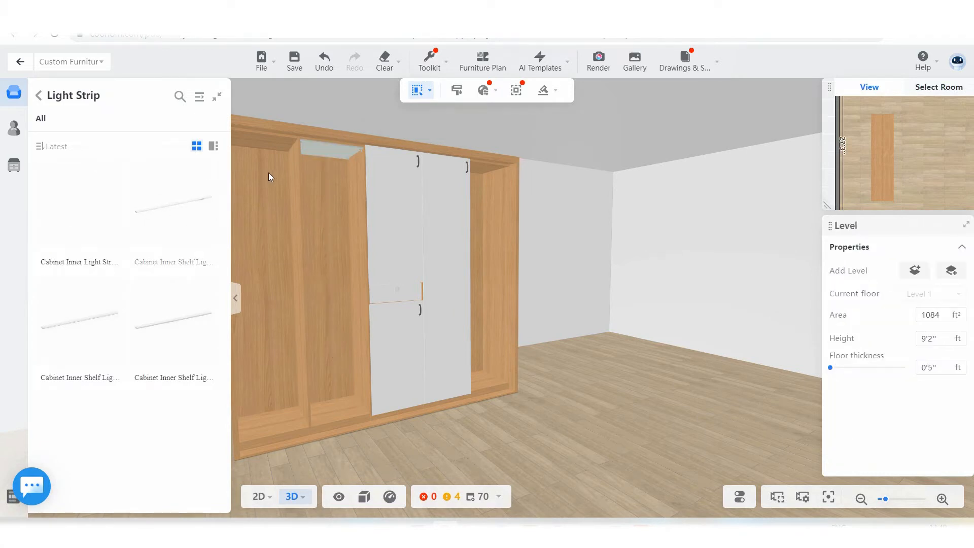
left_click(300, 203)
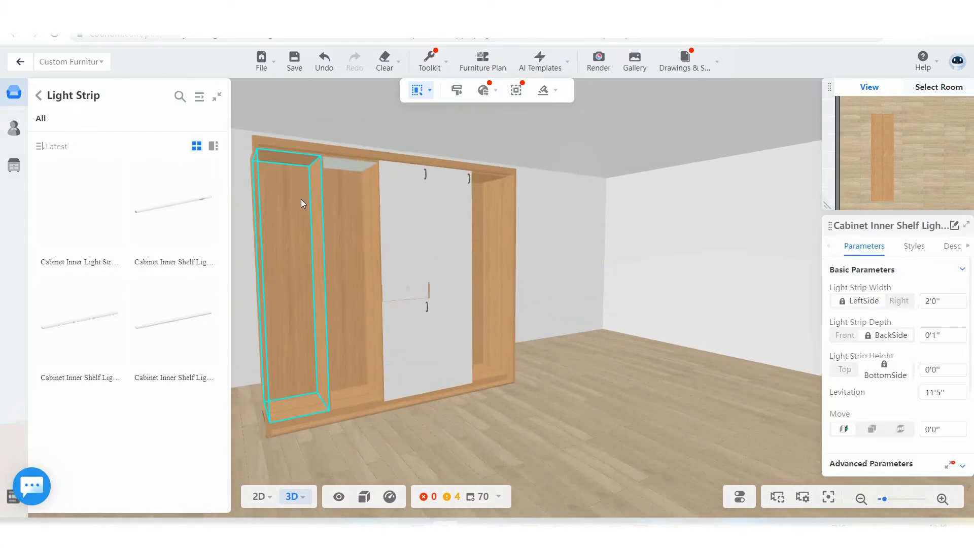
left_click(300, 202)
key("Escape")
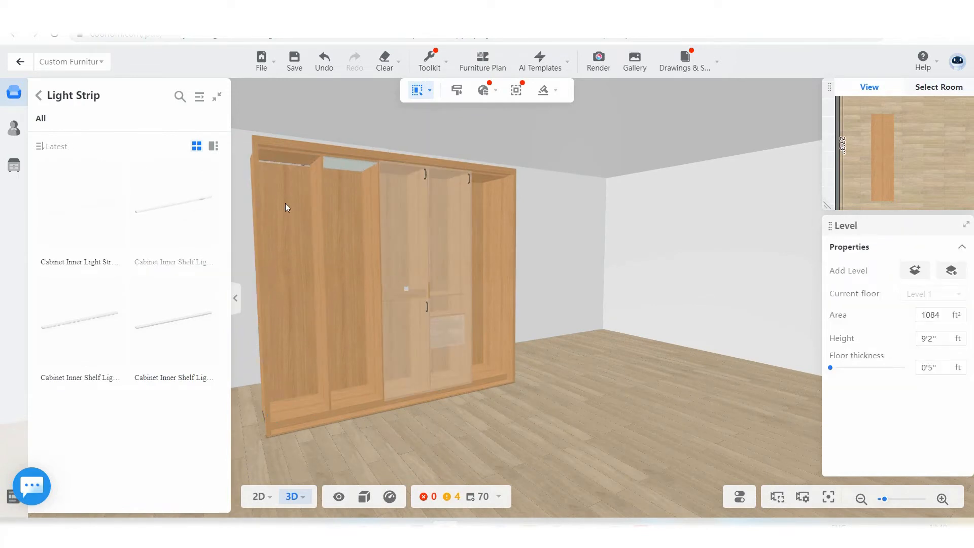
left_click(318, 197)
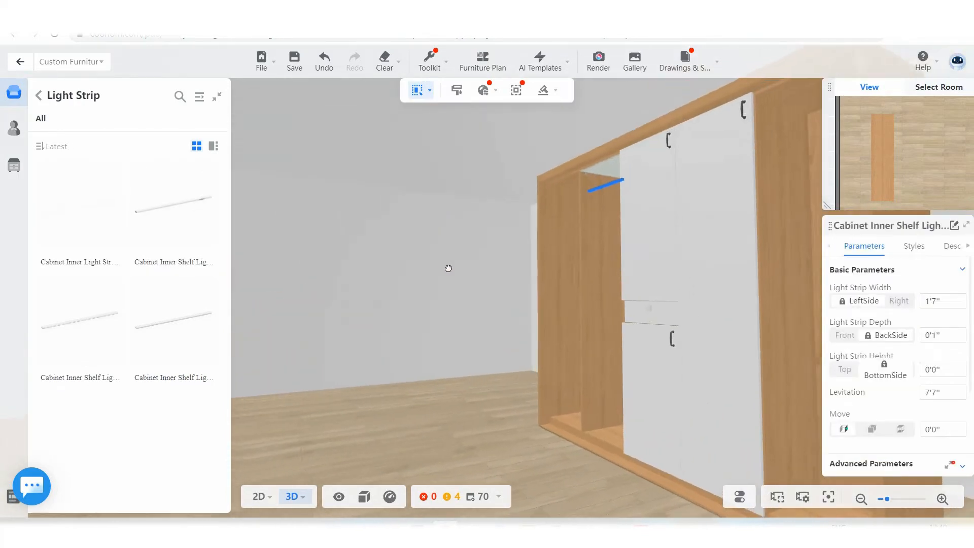
left_click_drag(449, 268, 570, 264)
scroll(352, 112, "up", 5)
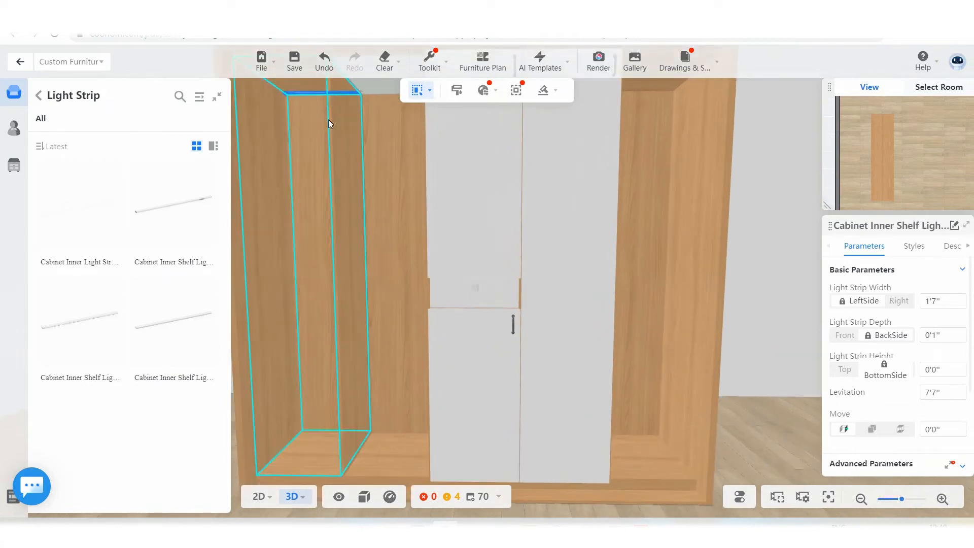
left_click(328, 120)
left_click(292, 118)
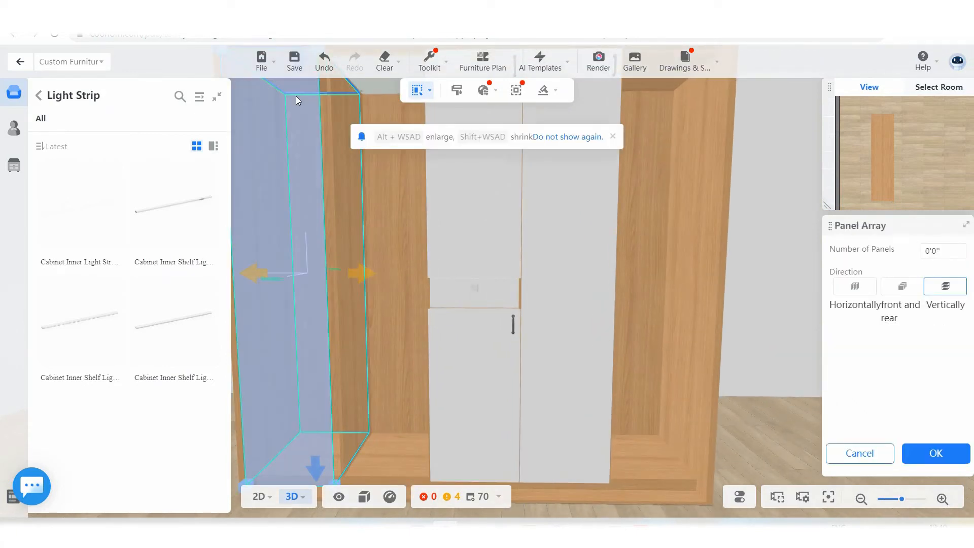
Add an Adjustable Shelf about 1'0" below the glass shelf in the second compartment from the wardrobe's left end
left_click(38, 98)
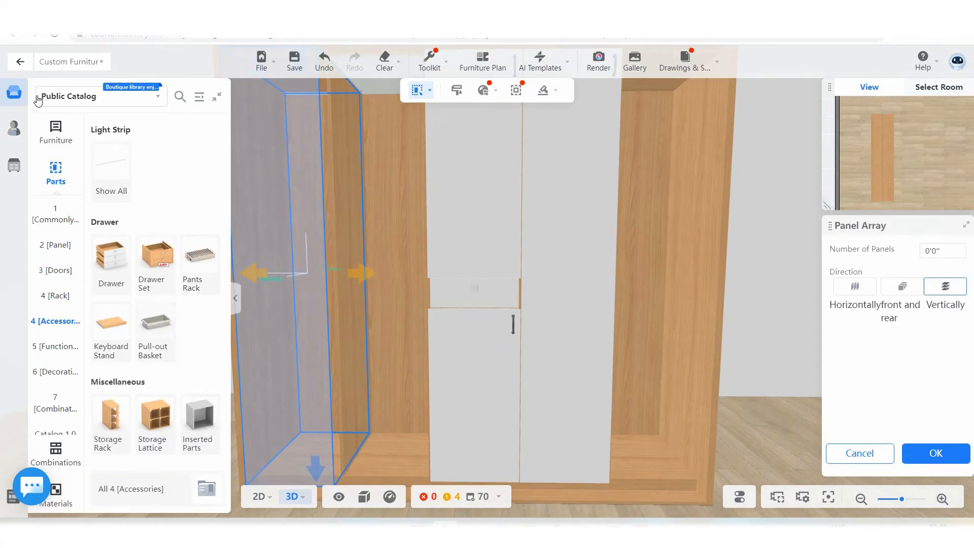
left_click(49, 182)
left_click(109, 163)
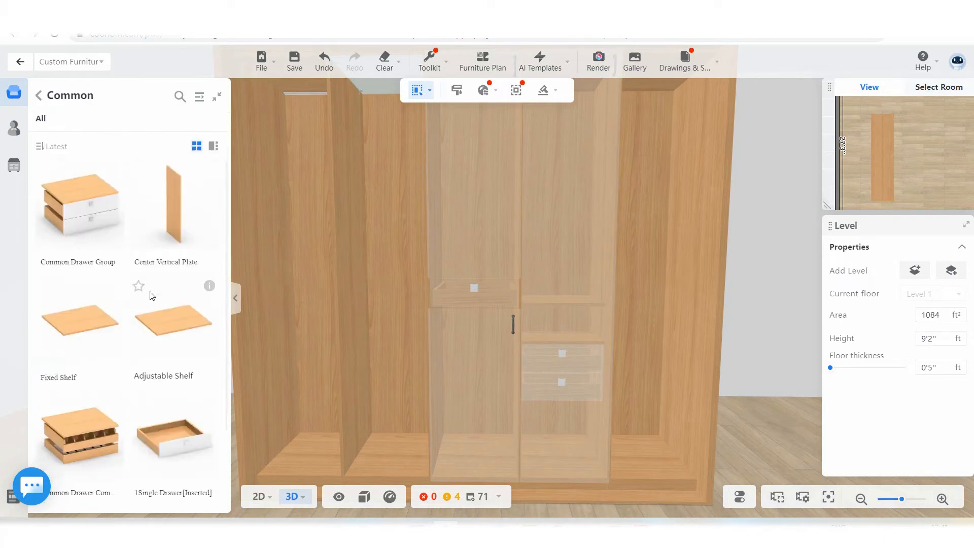
scroll(162, 295, "down", 2)
scroll(168, 315, "up", 2)
left_click_drag(183, 322, 397, 169)
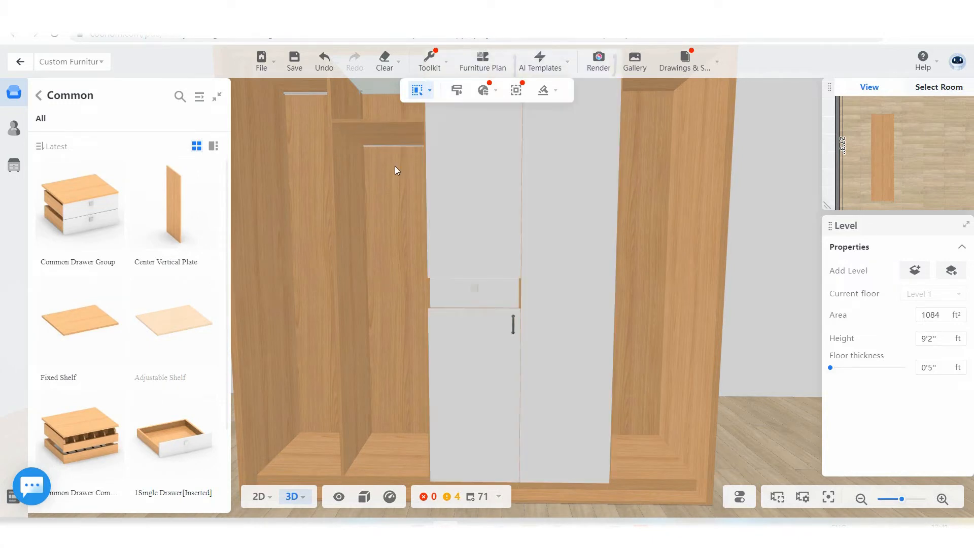
Set the depth of the new shelf below the glass shelf to 15"
left_click(394, 127)
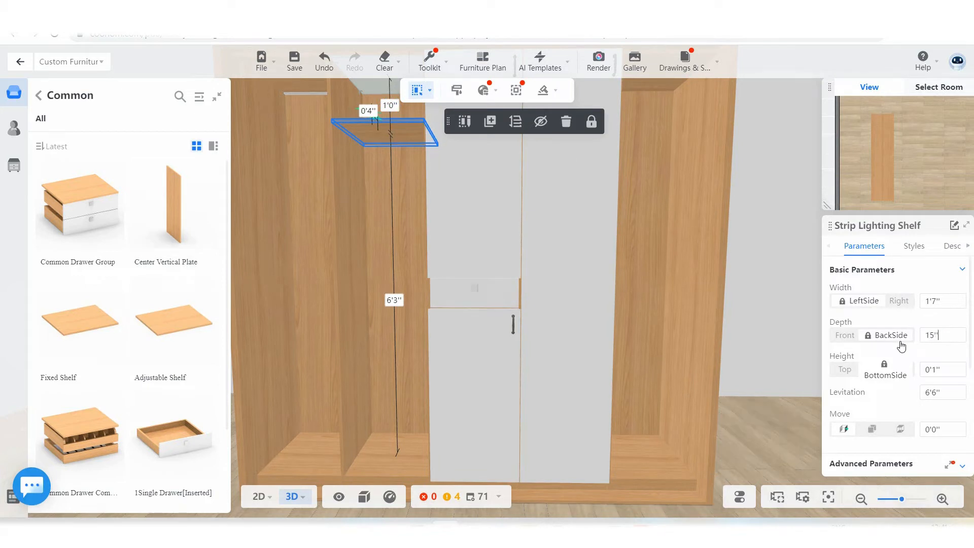
type("15\"")
key("Return")
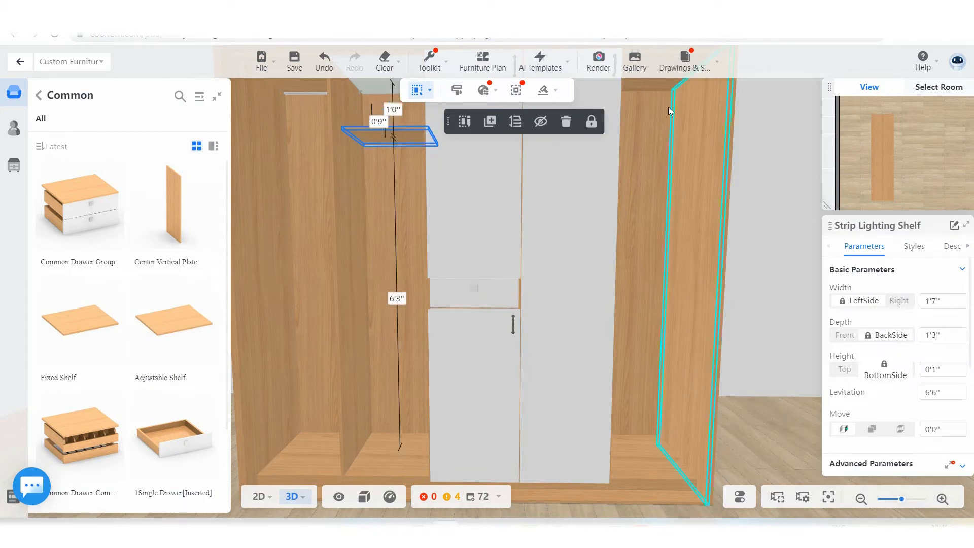
key("Escape")
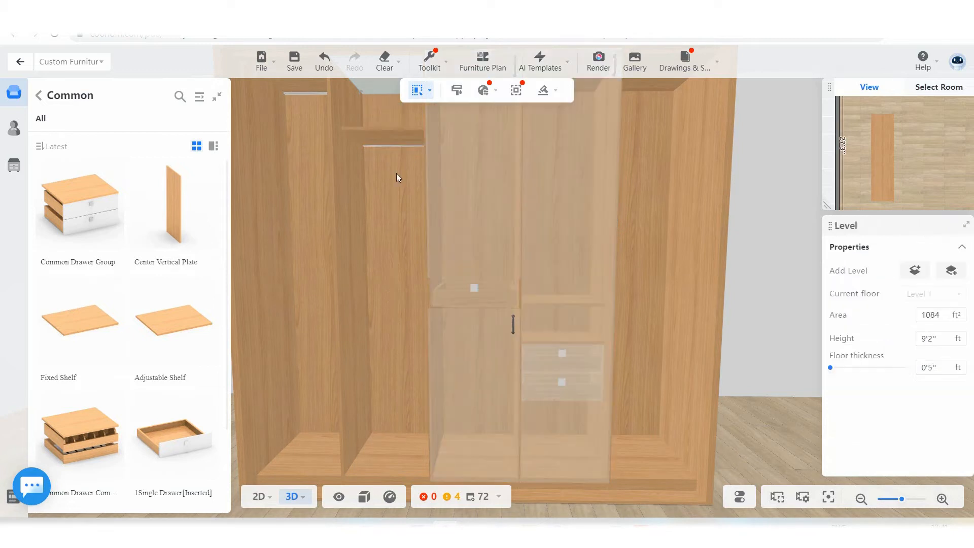
Add two Strip Lighting Shelves below the existing shelf in the second compartment from the left, the lower one at the snapped midline
left_click(376, 221)
left_click(465, 197)
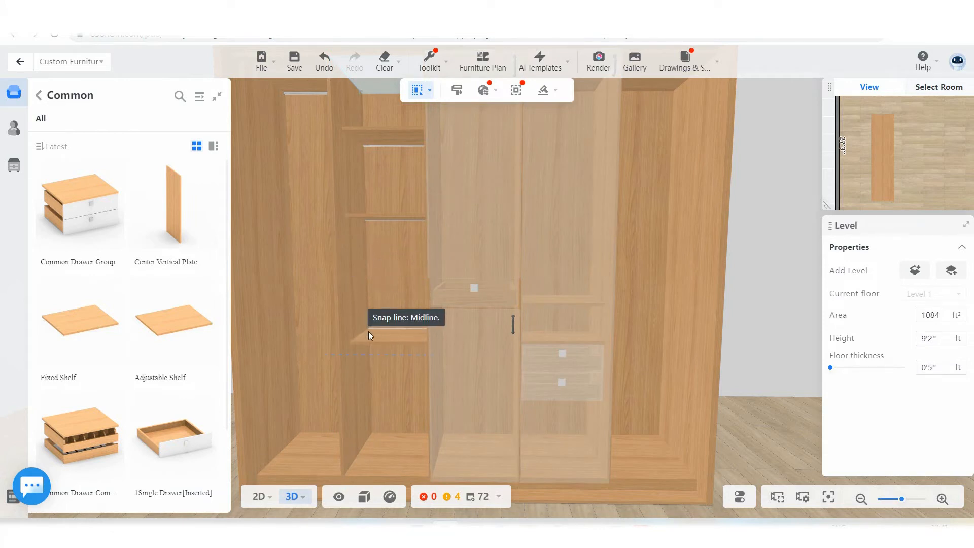
left_click(423, 271)
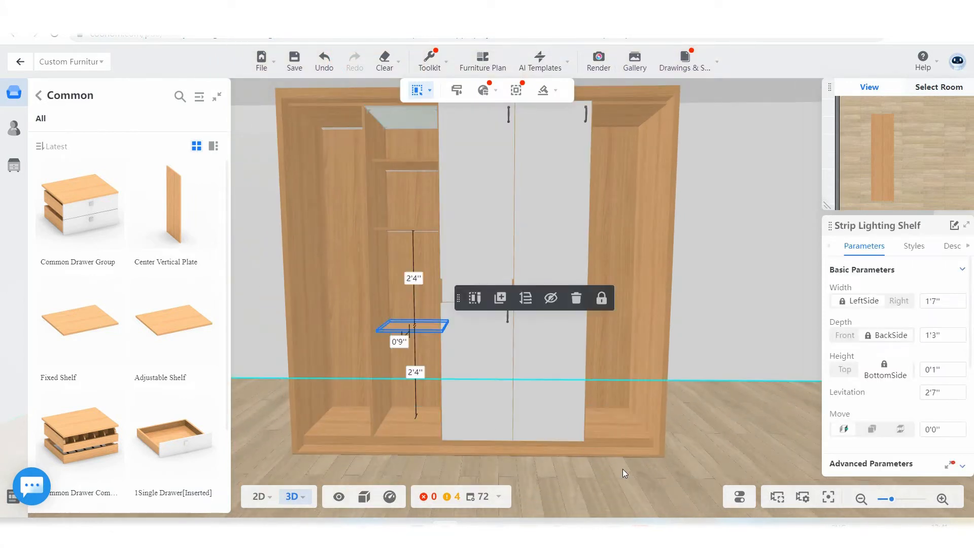
mouse_move(627, 470)
left_mouse_down()
mouse_move(642, 478)
mouse_move(633, 464)
left_mouse_up()
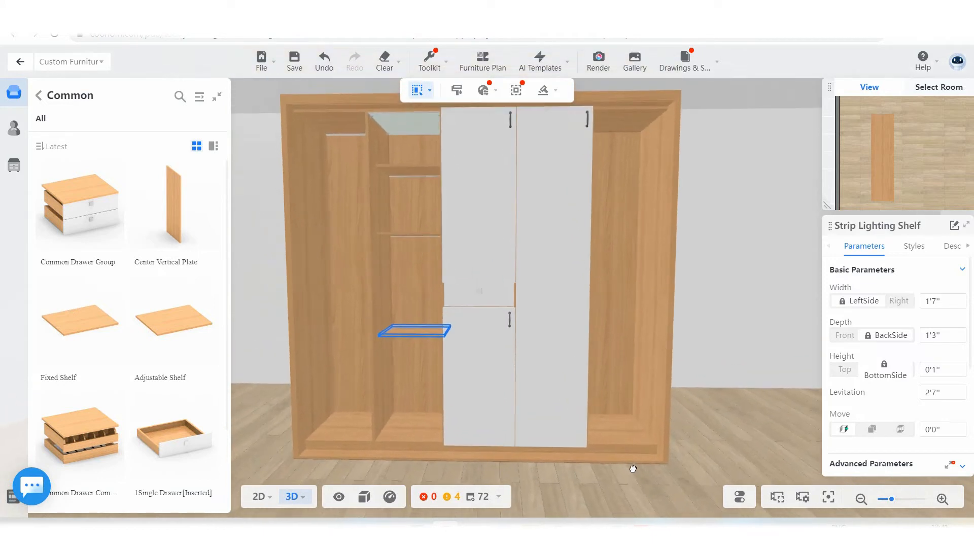
Place a Functional Grid Rack-1 from the square wine racks on the floor of the wardrobe's leftmost compartment
left_click(39, 97)
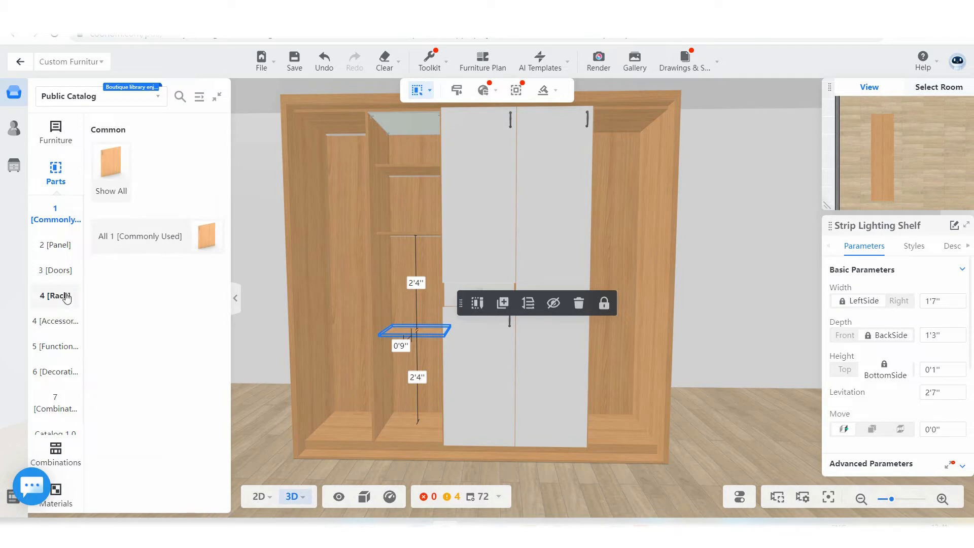
left_click(65, 297)
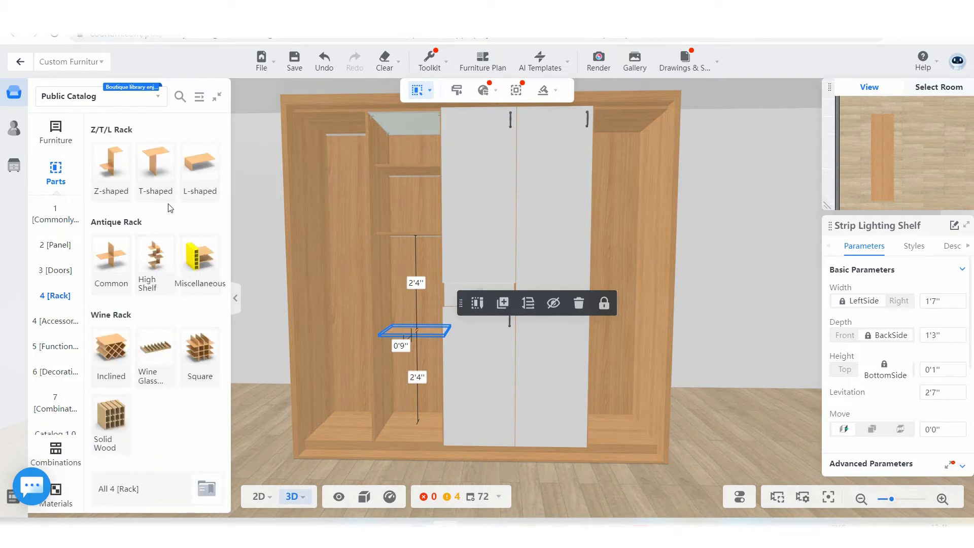
left_click(199, 353)
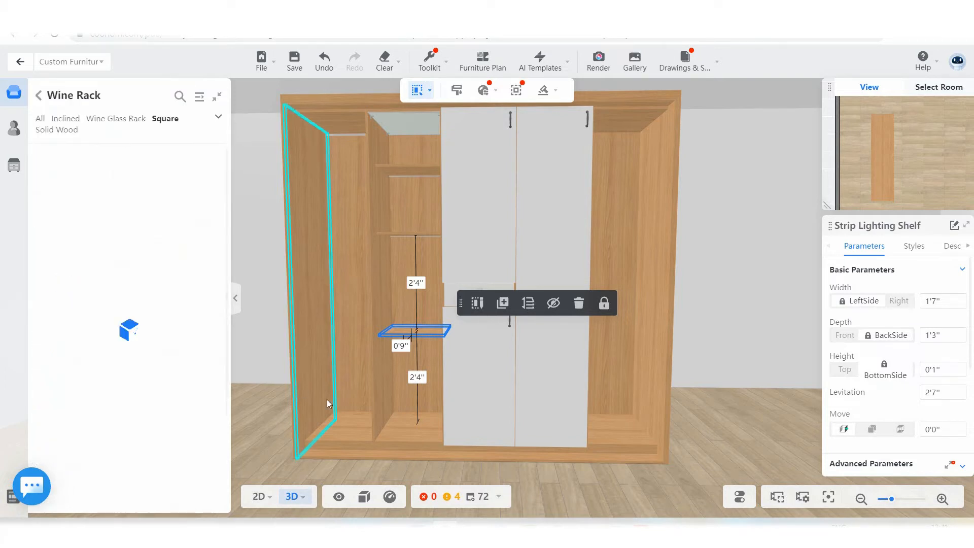
left_click(345, 391)
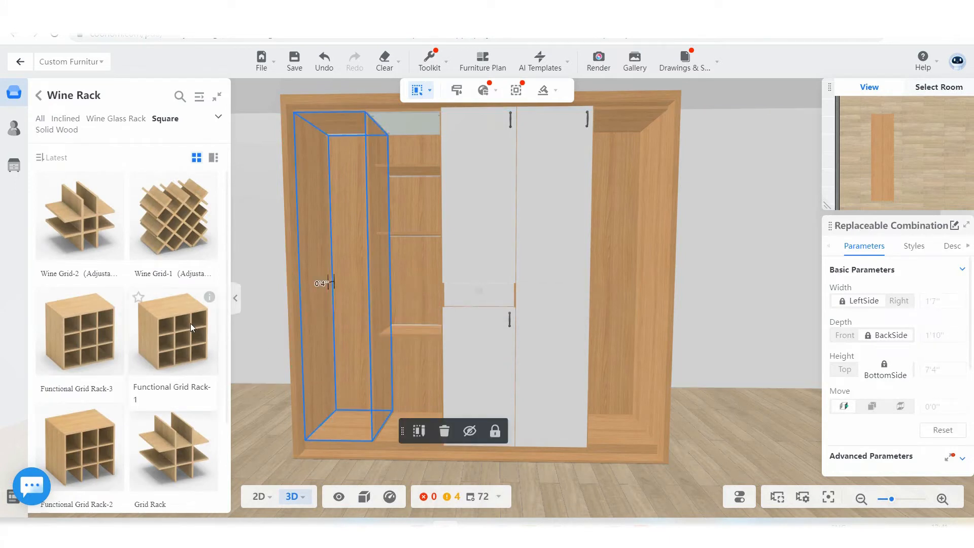
left_click_drag(190, 323, 347, 394)
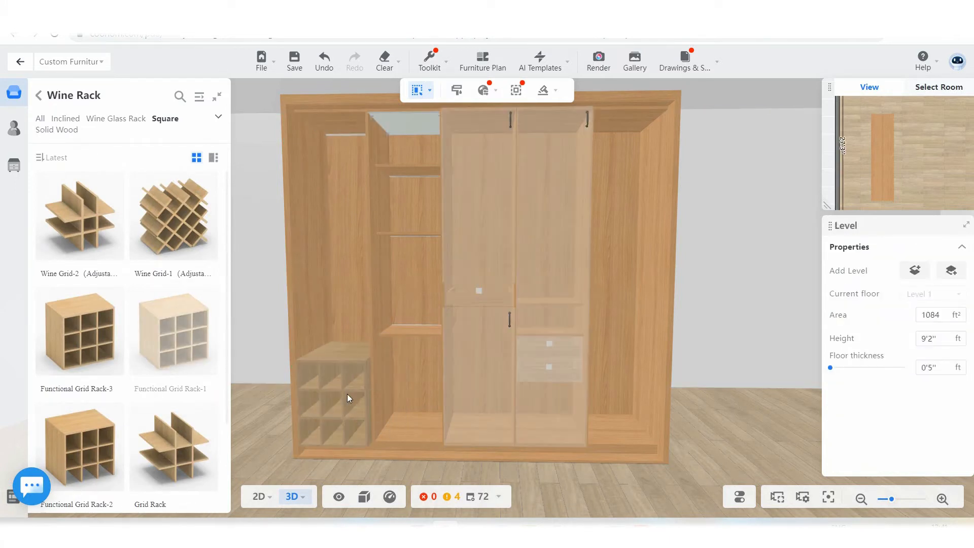
left_click_drag(357, 333, 370, 294)
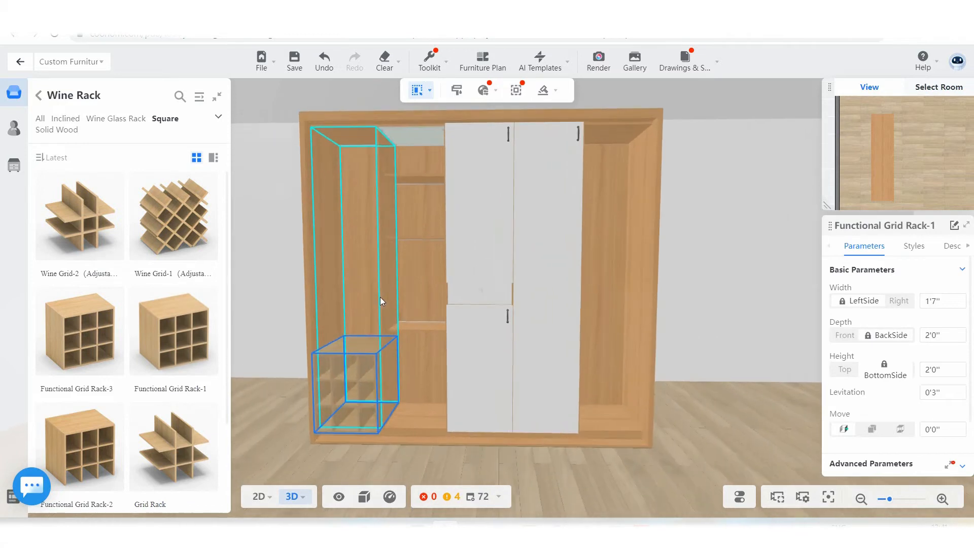
left_click(38, 96)
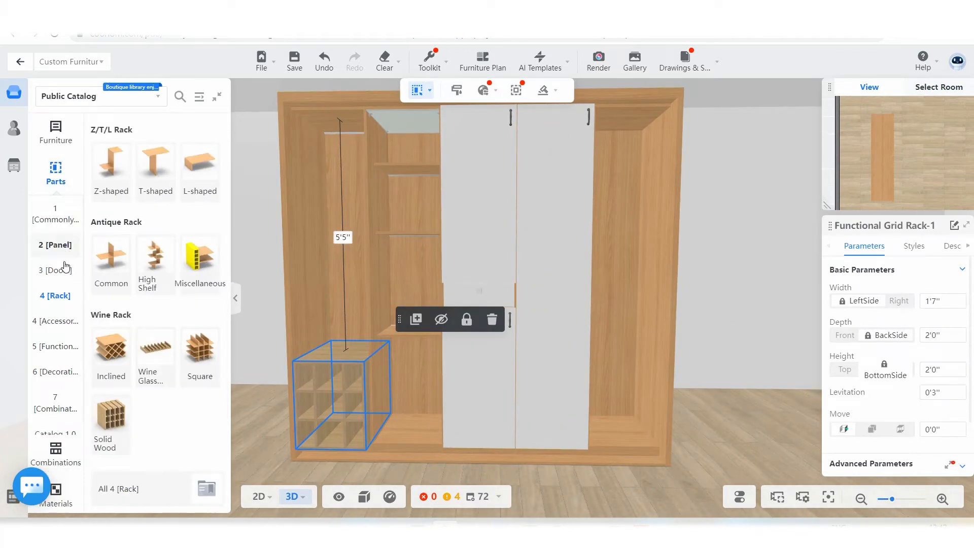
left_click(56, 321)
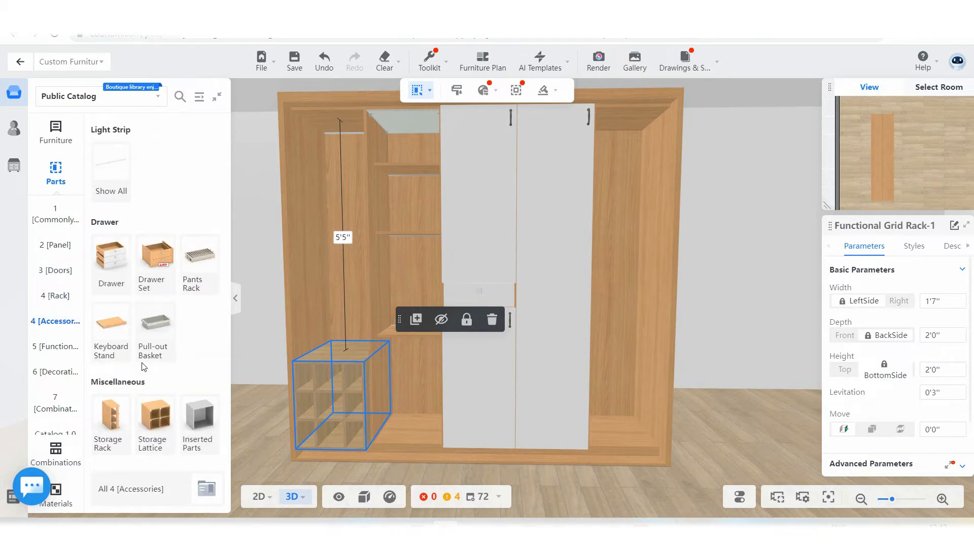
left_click(154, 336)
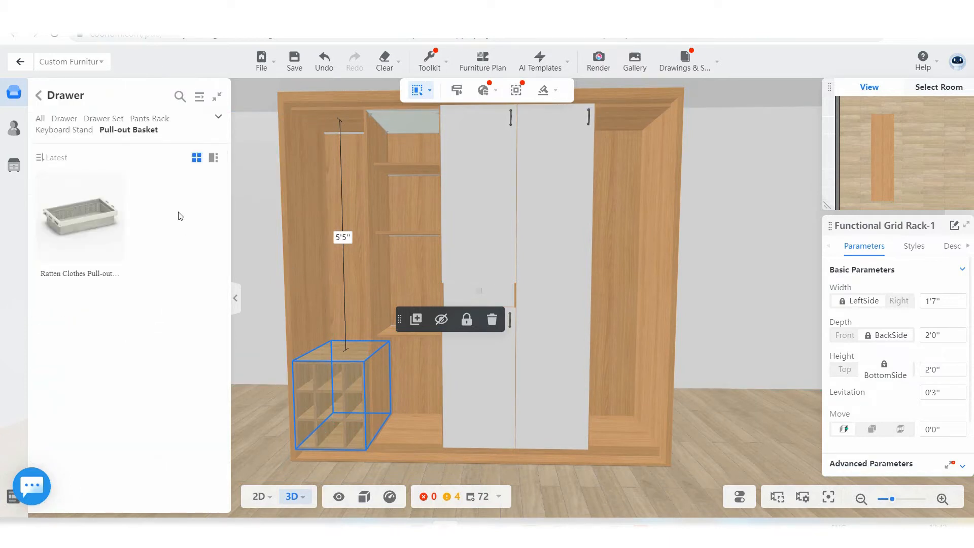
left_click(39, 96)
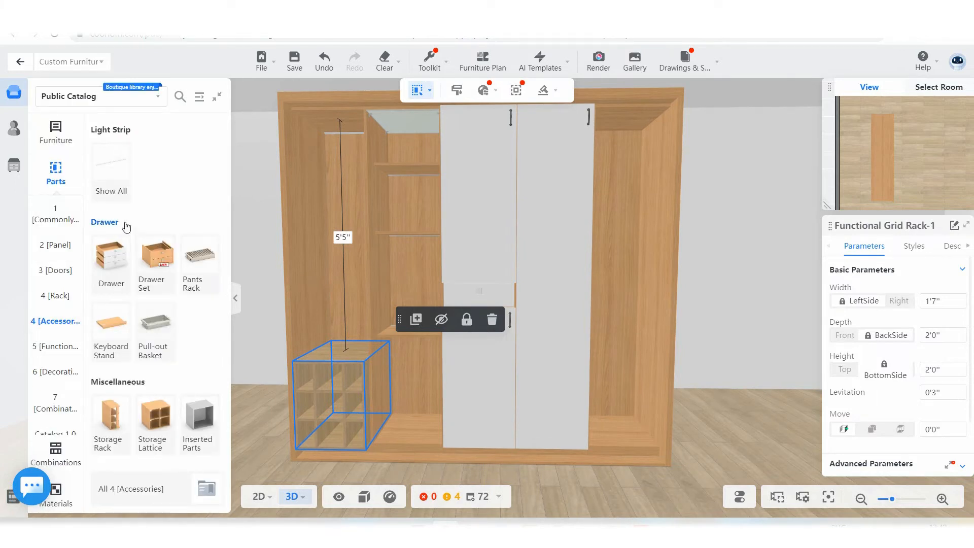
Place a 1Clothes Rod [Align Top] at the top of the wardrobe's rightmost compartment
left_click(61, 349)
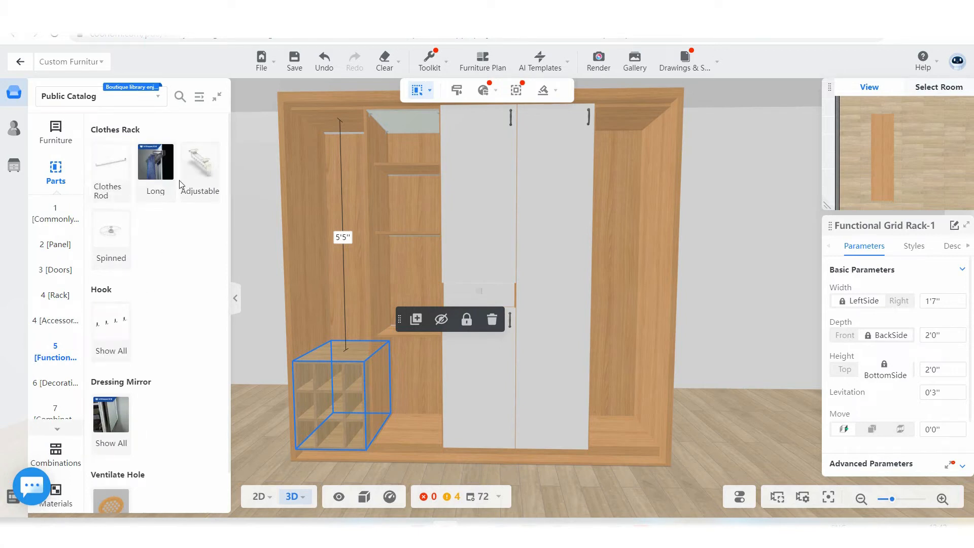
left_click(156, 163)
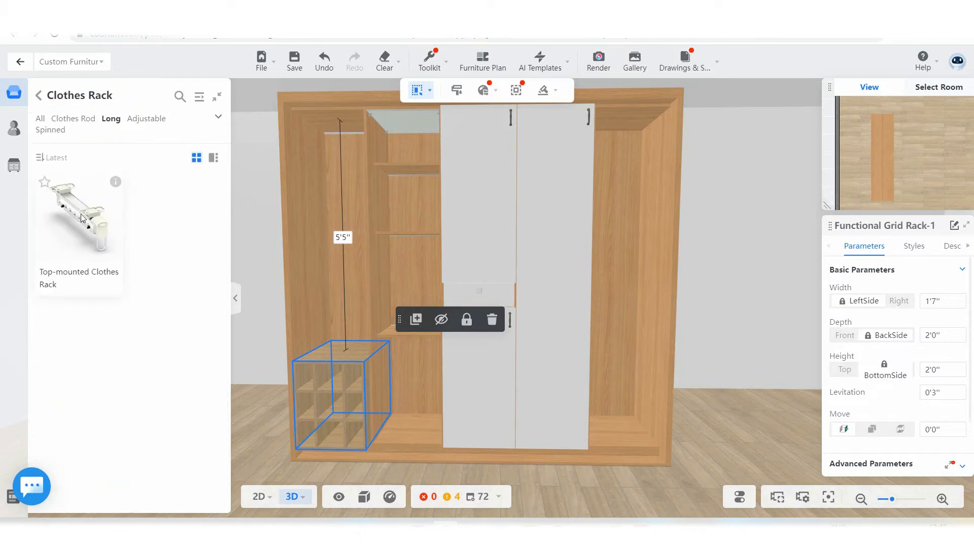
left_click(40, 95)
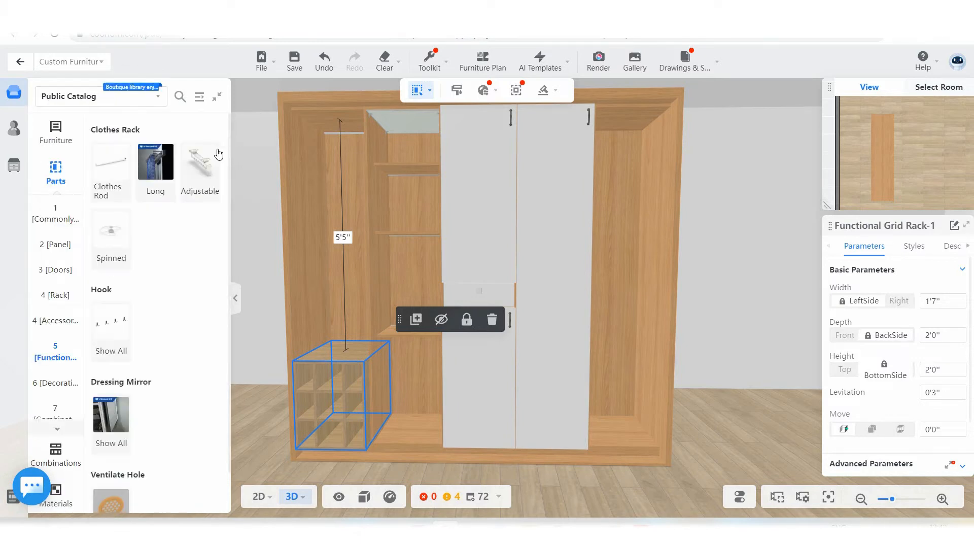
left_click(108, 175)
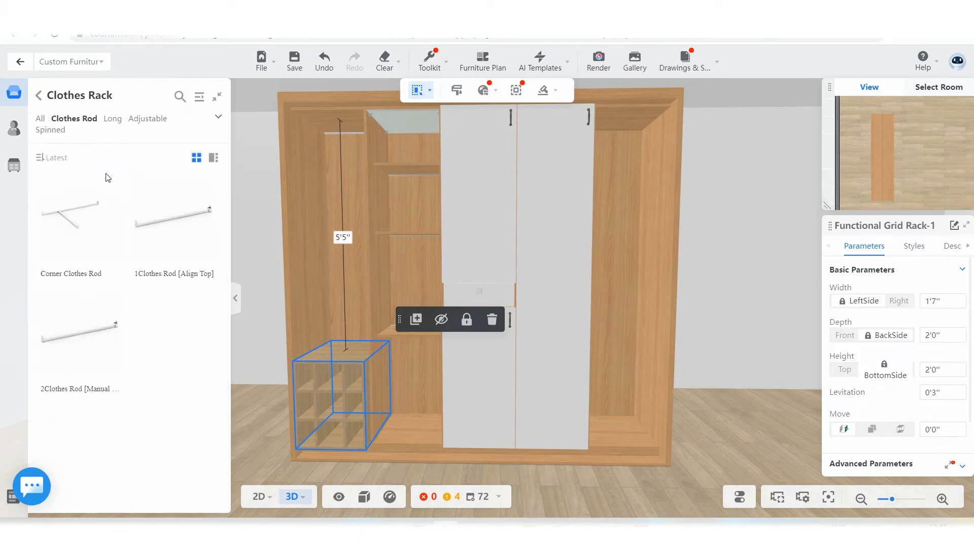
left_click(526, 237)
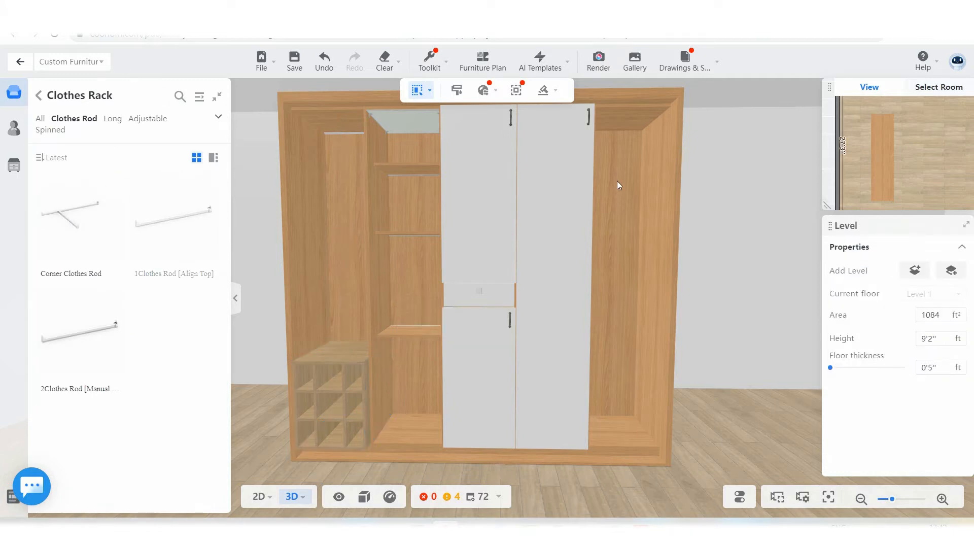
left_click(639, 153)
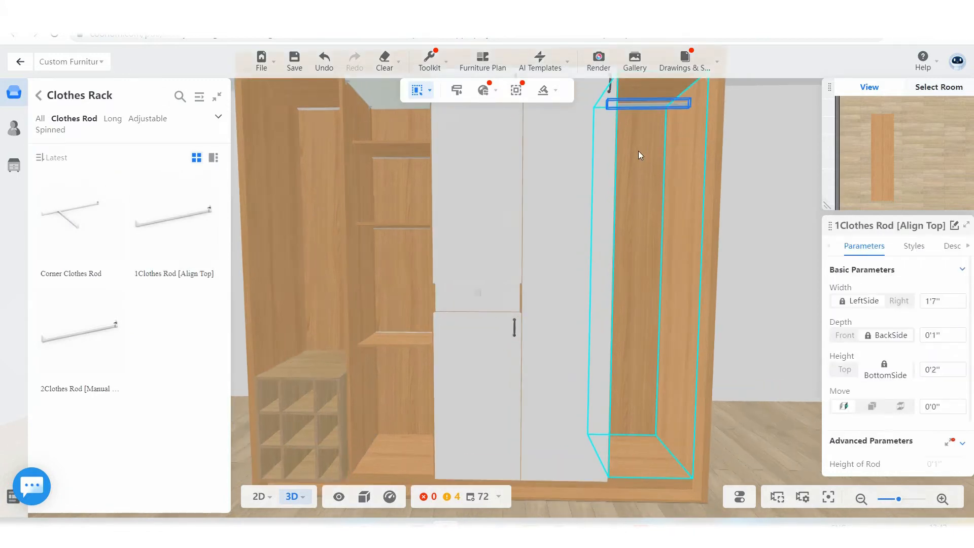
scroll(638, 153, "down", 3)
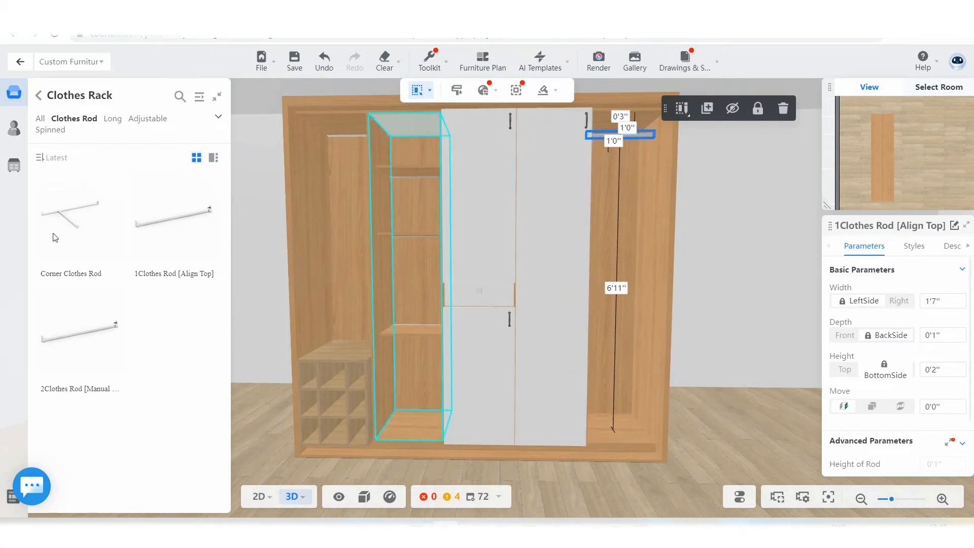
Place a Universal Equalized Shelf Combination in the leftmost compartment, filling the space above the grid rack
left_click(39, 96)
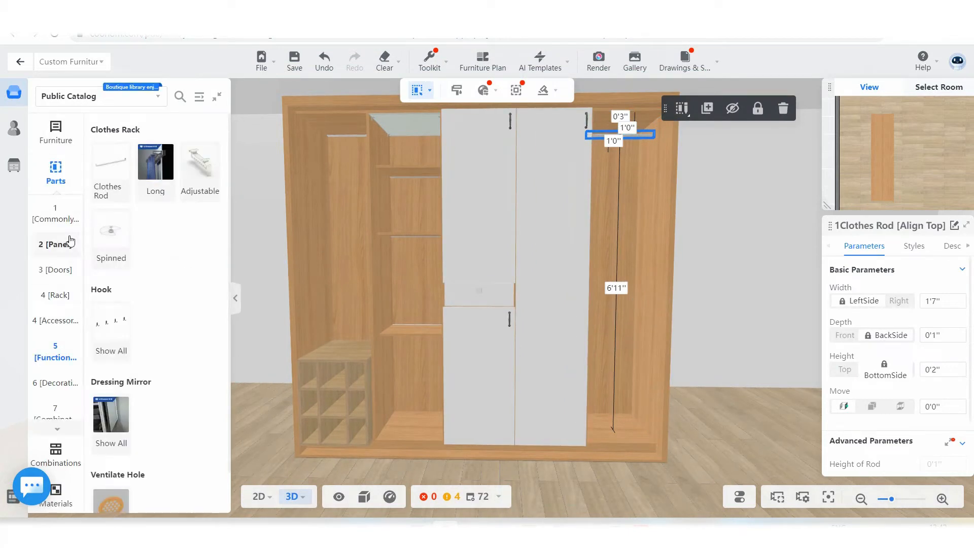
left_click(56, 360)
left_click(62, 395)
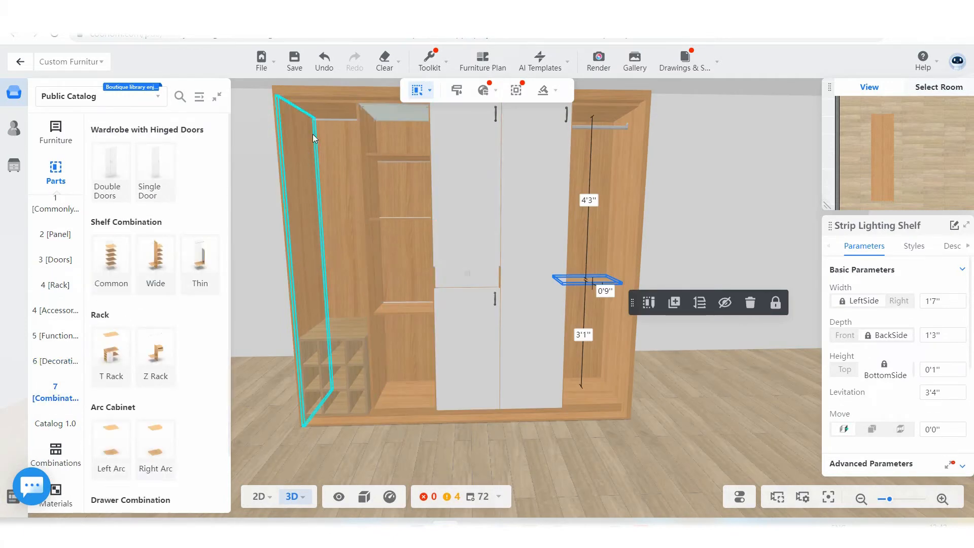
left_click(111, 263)
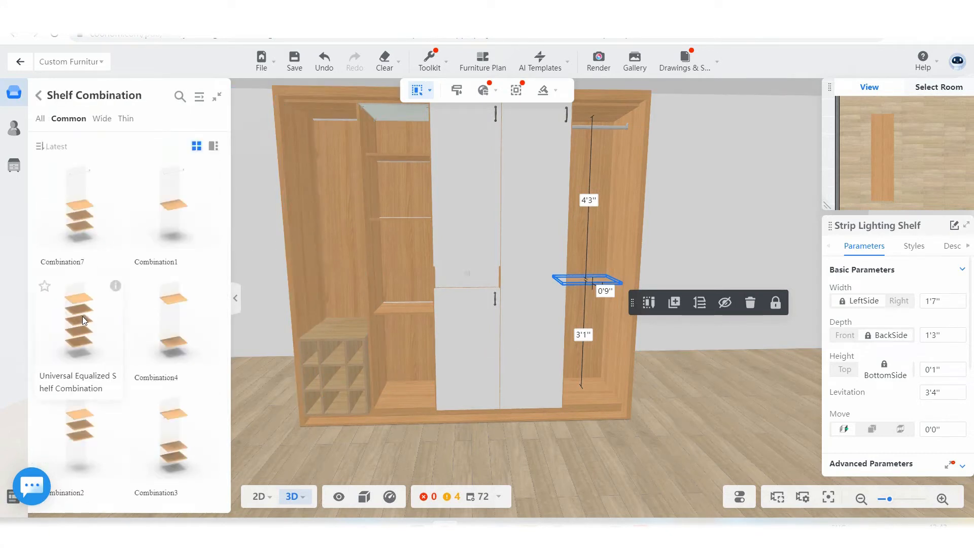
left_click_drag(82, 316, 373, 248)
left_click_drag(432, 443, 469, 432)
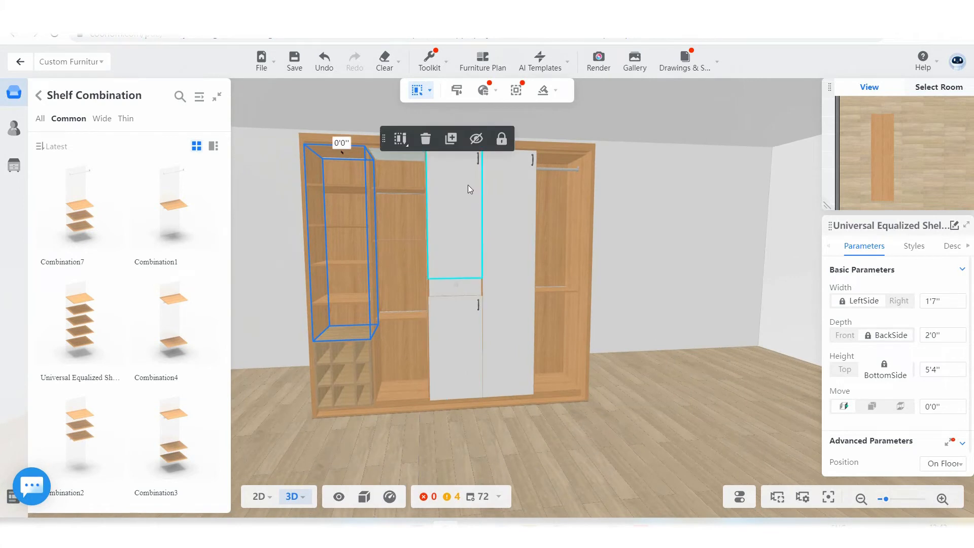
left_click_drag(468, 185, 556, 217)
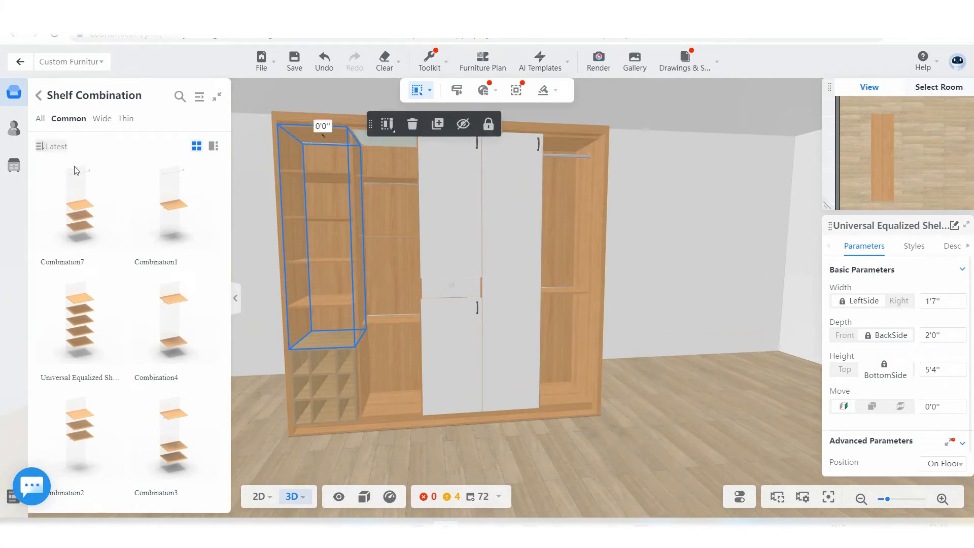
Fit an LKM_MB004 aluminum frame door over the full height of the second compartment from the wardrobe's left end
left_click(38, 95)
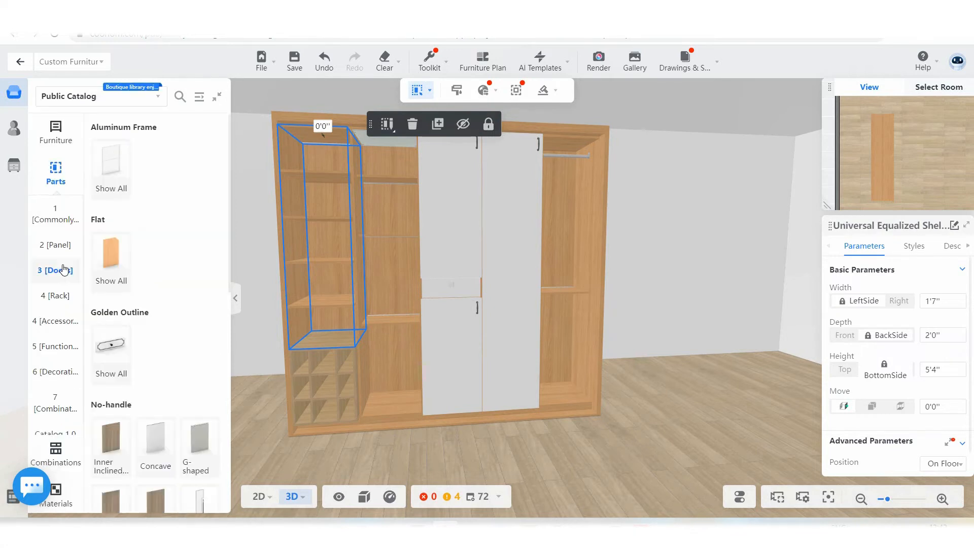
scroll(118, 276, "down", 3)
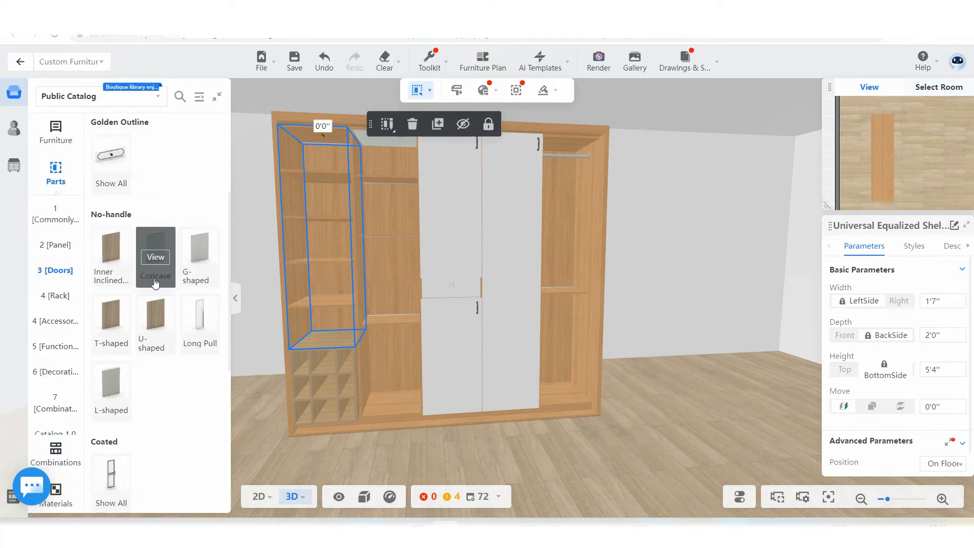
left_click(114, 158)
scroll(156, 247, "down", 1)
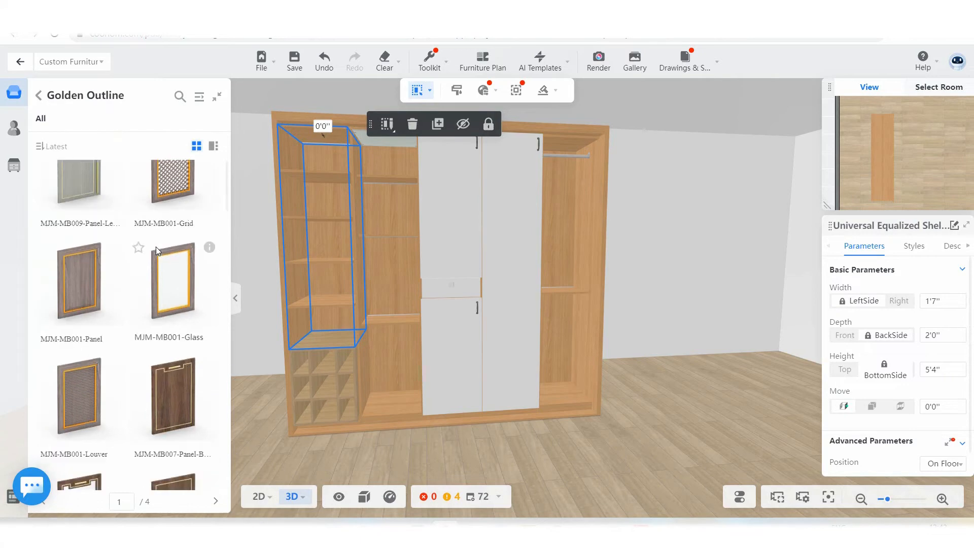
scroll(166, 311, "up", 5)
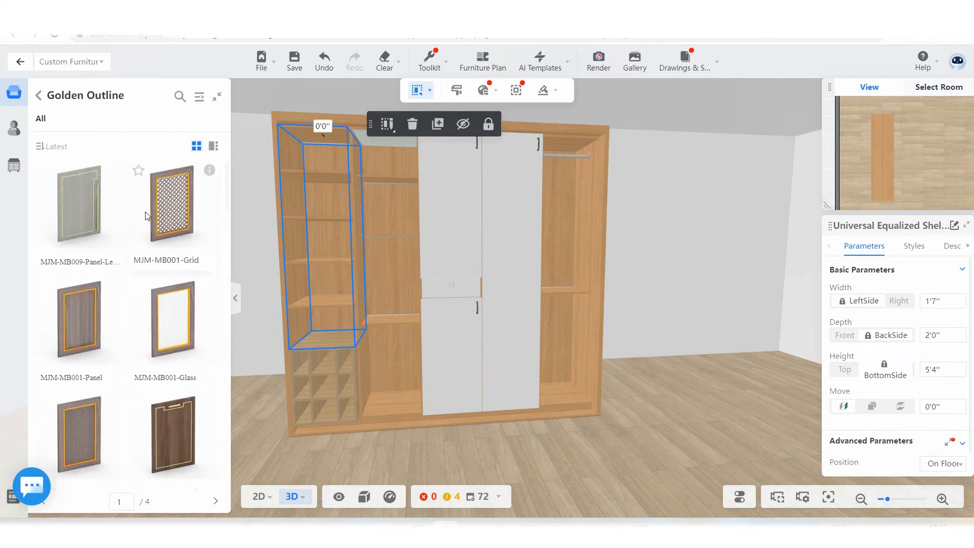
left_click(39, 101)
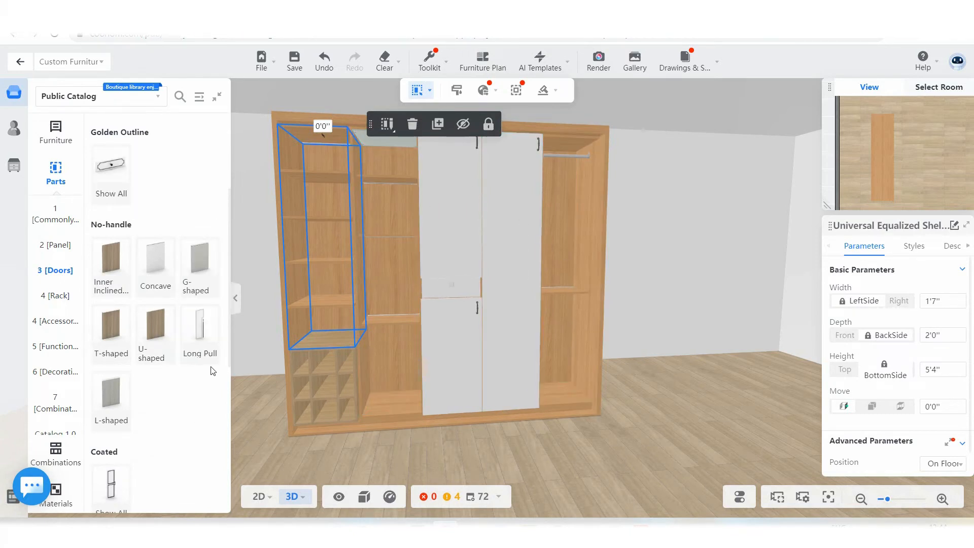
scroll(165, 226, "up", 4)
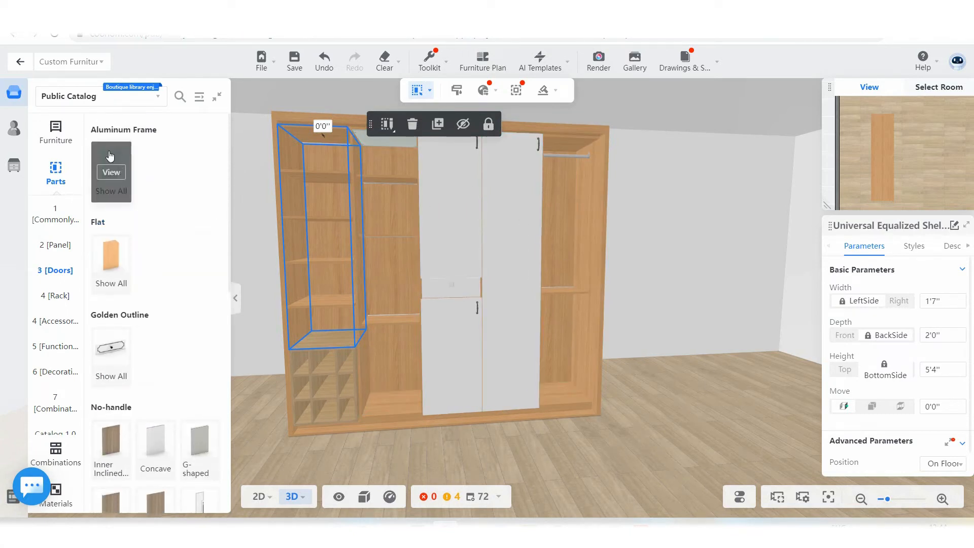
left_click(110, 156)
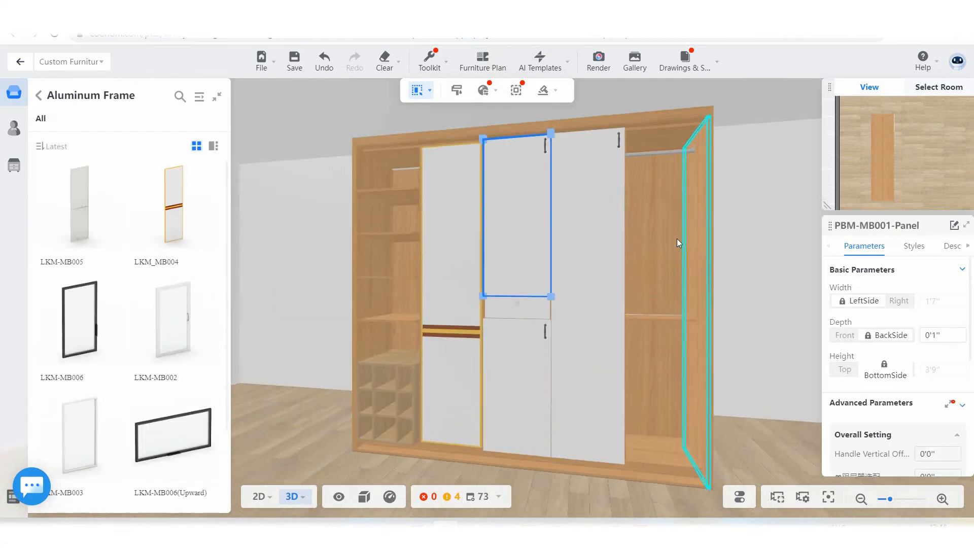
scroll(676, 239, "up", 1)
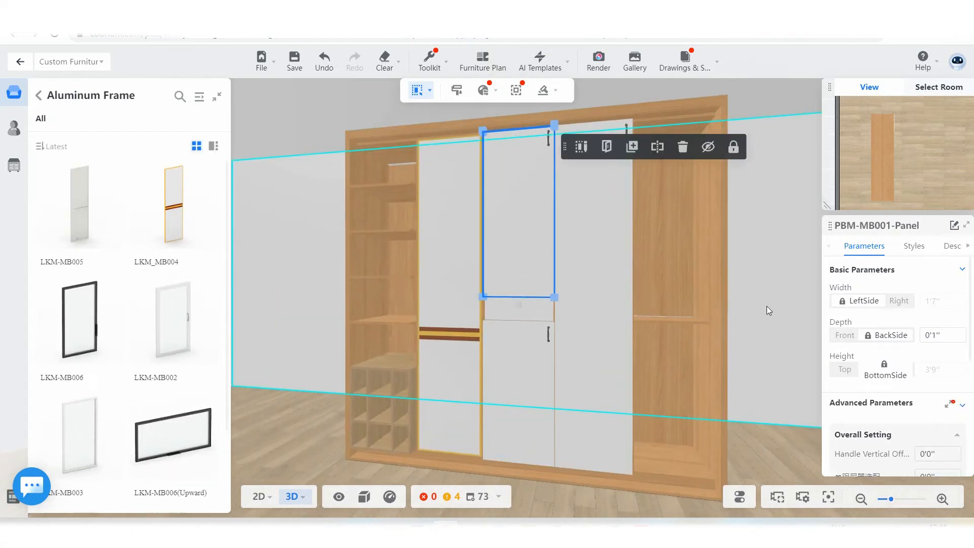
Divide the full-height door panel of the second compartment from the wardrobe's right end into 2 equal side-by-side doors
left_click(596, 232)
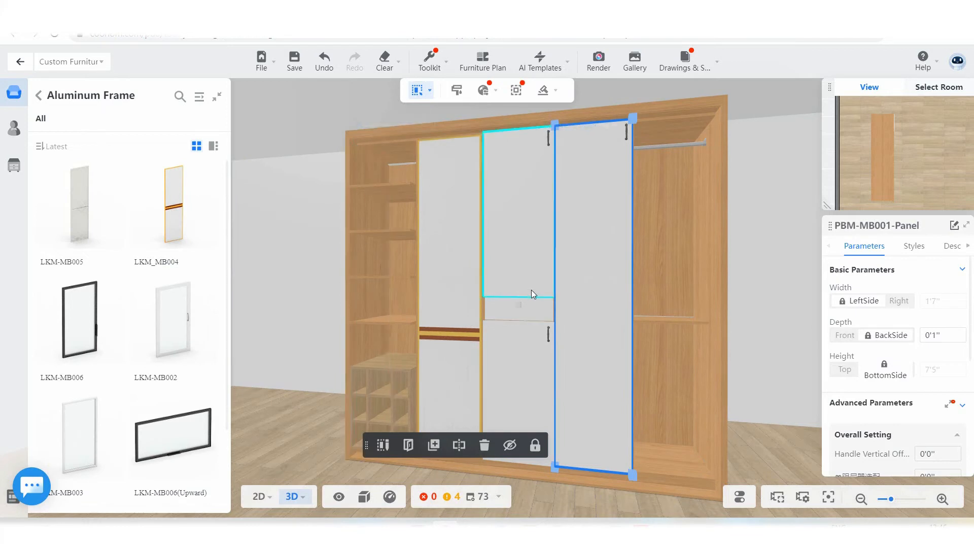
left_click(458, 445)
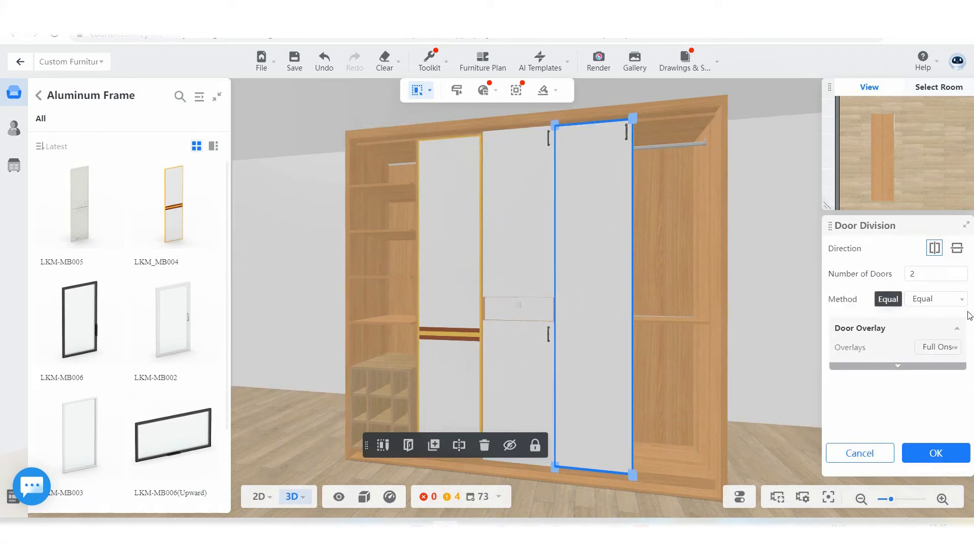
left_click(595, 186)
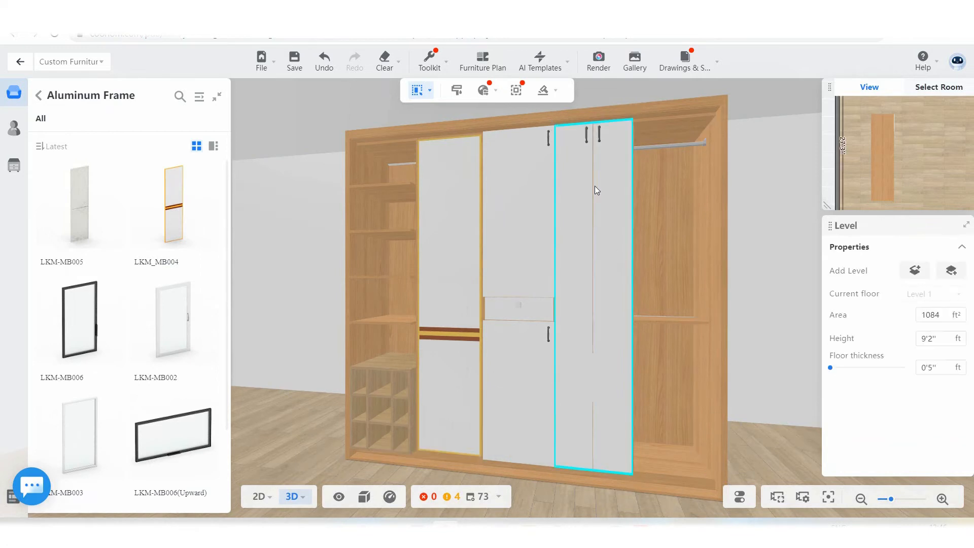
Check the opening action of the divided double door by swinging it open and closing it again
left_click(595, 185)
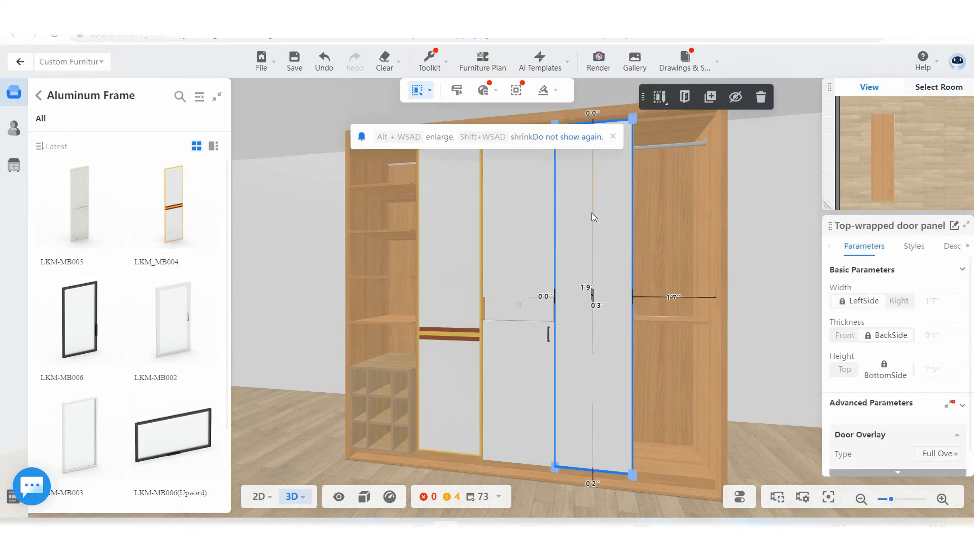
left_click(685, 96)
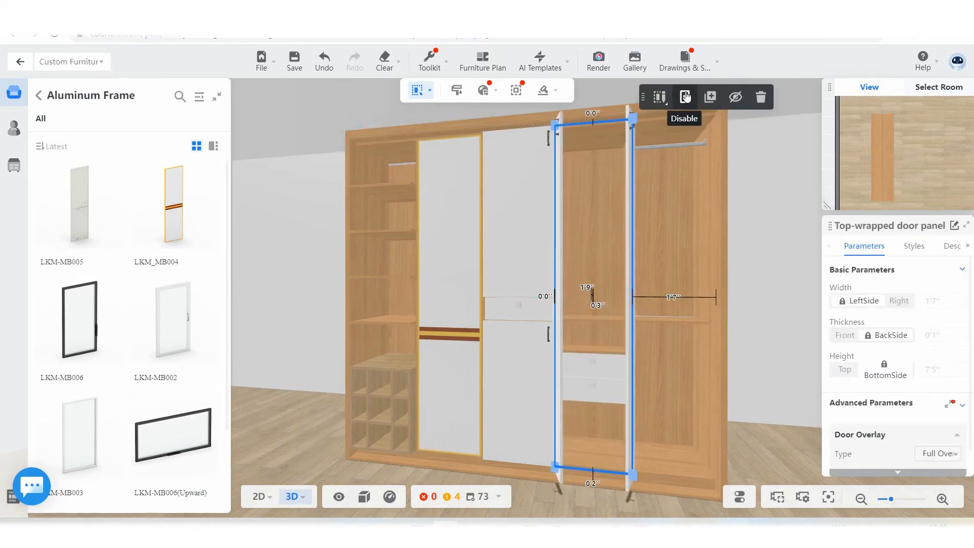
left_click(686, 97)
scroll(428, 268, "down", 2)
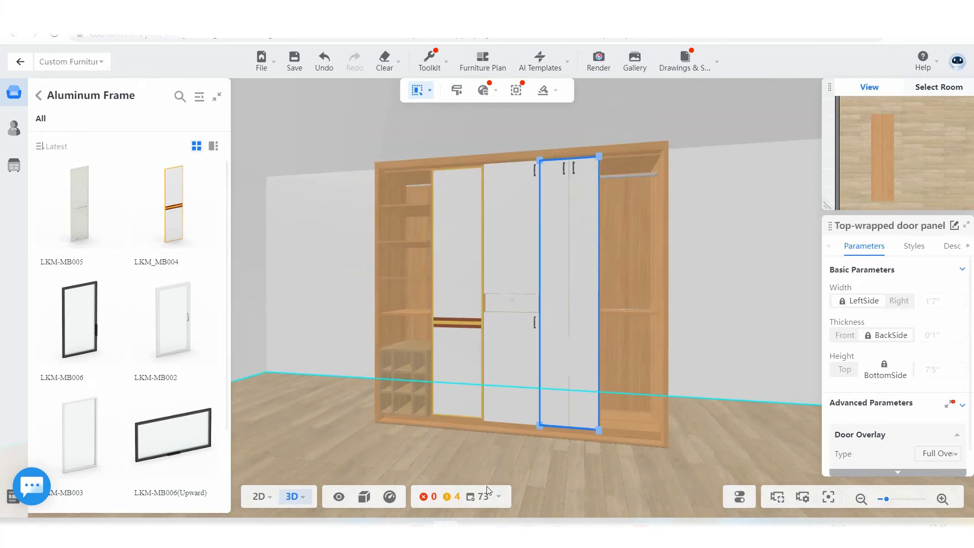
left_click_drag(487, 491, 506, 467)
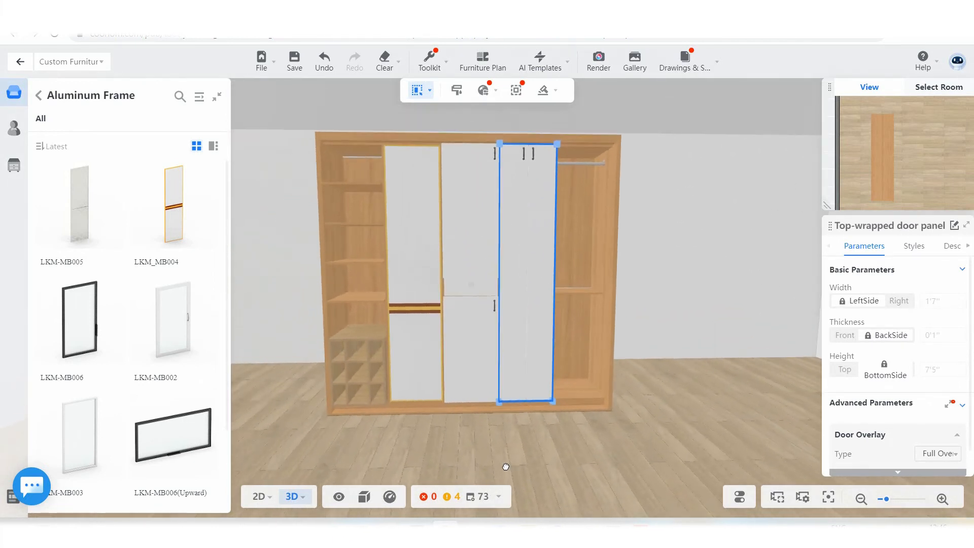
scroll(587, 206, "up", 3)
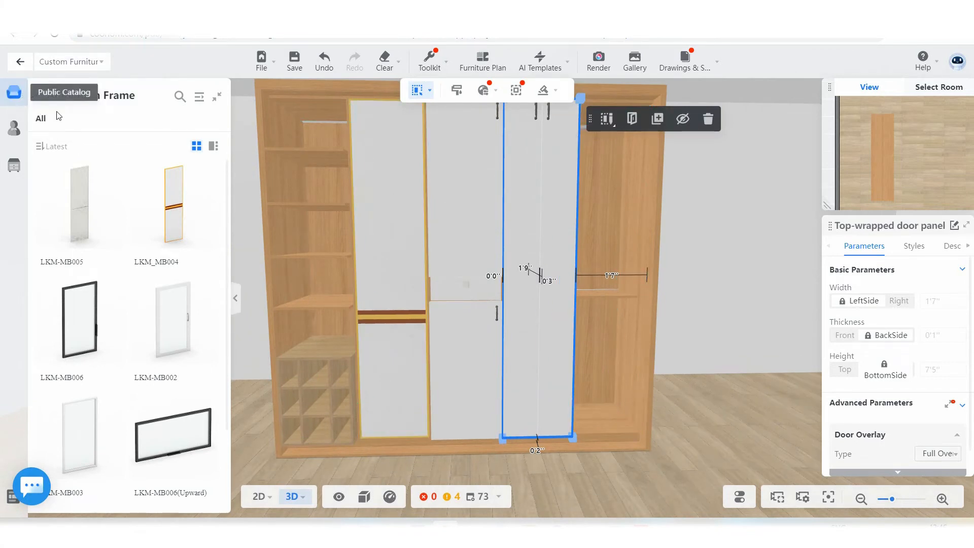
Exit the Custom Furniture tool and return to the main floor plan environment
left_click(40, 97)
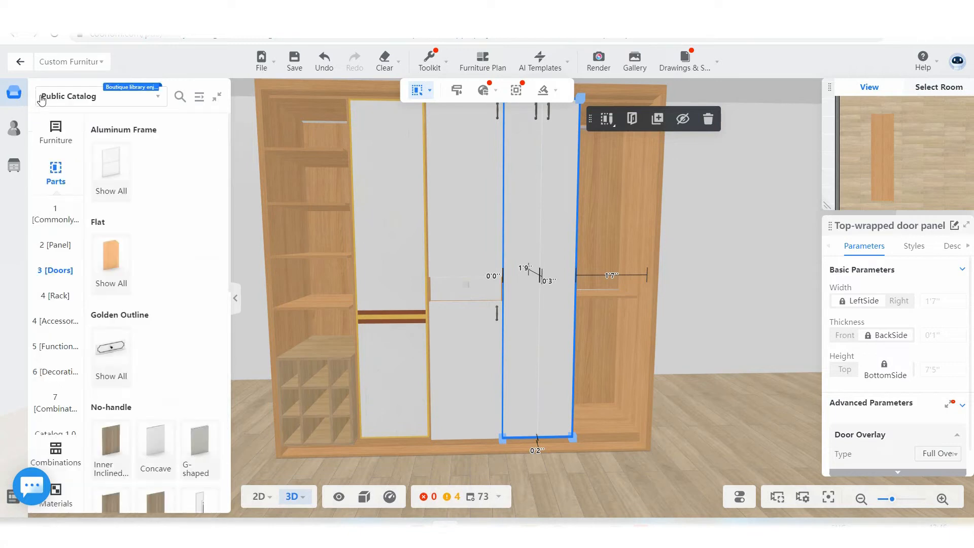
scroll(596, 334, "up", 2)
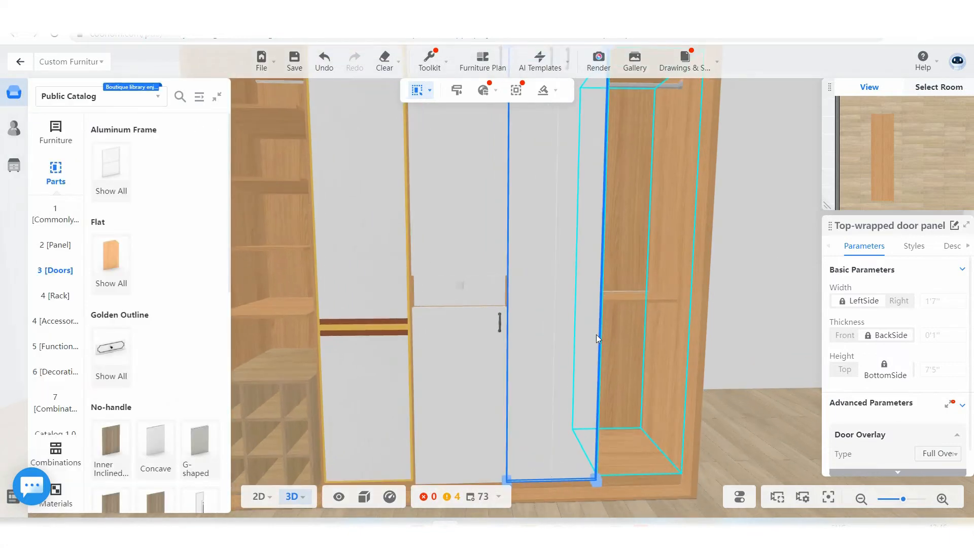
scroll(620, 310, "down", 1)
scroll(607, 299, "up", 3)
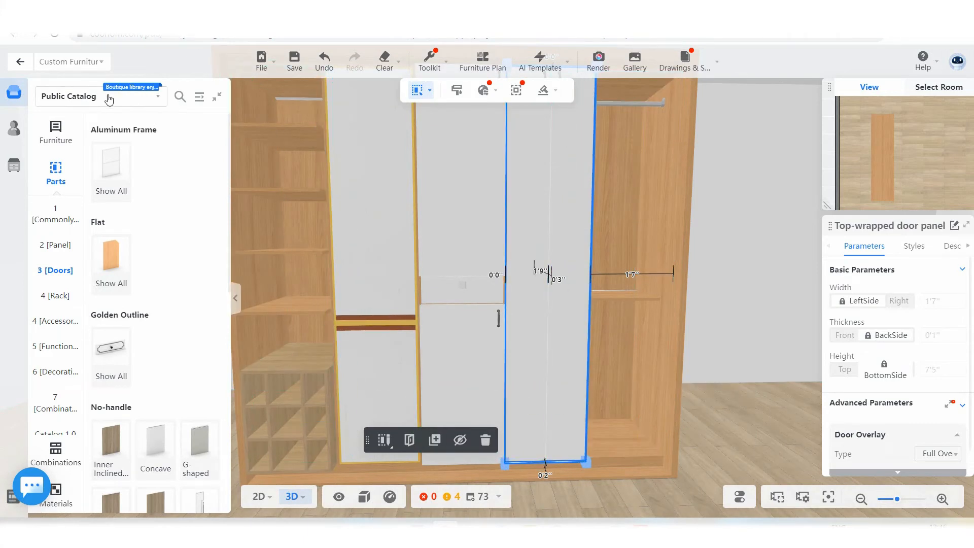
left_click(22, 62)
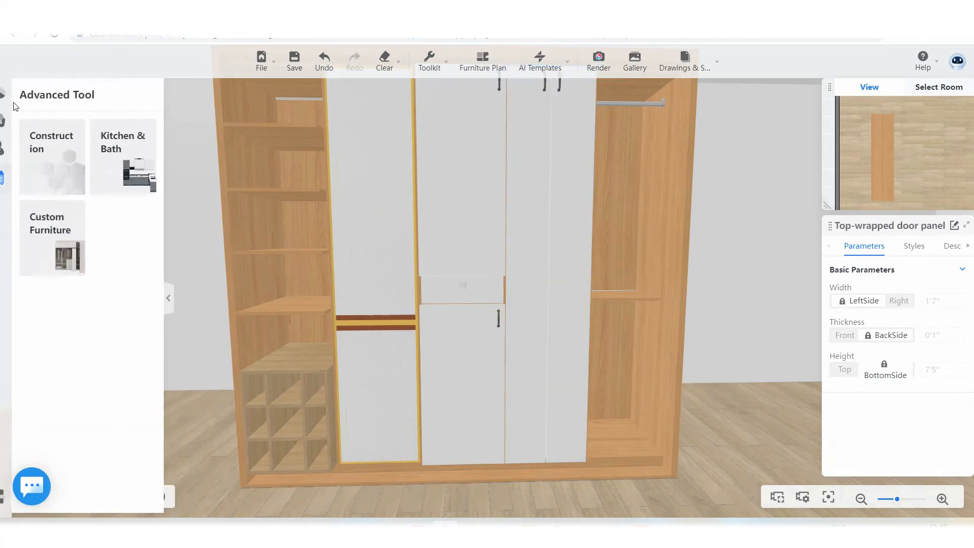
left_click(46, 96)
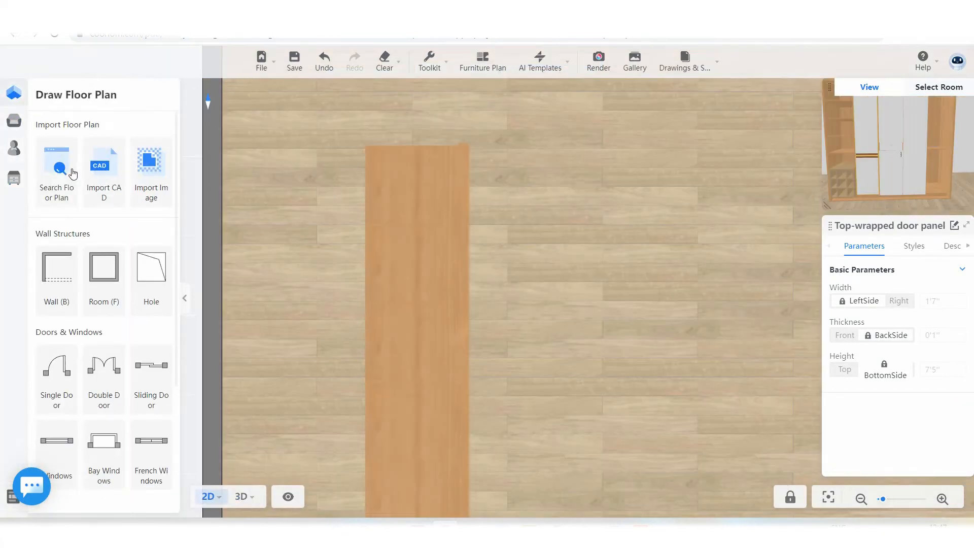
Search the public model library for shoes
left_click(29, 127)
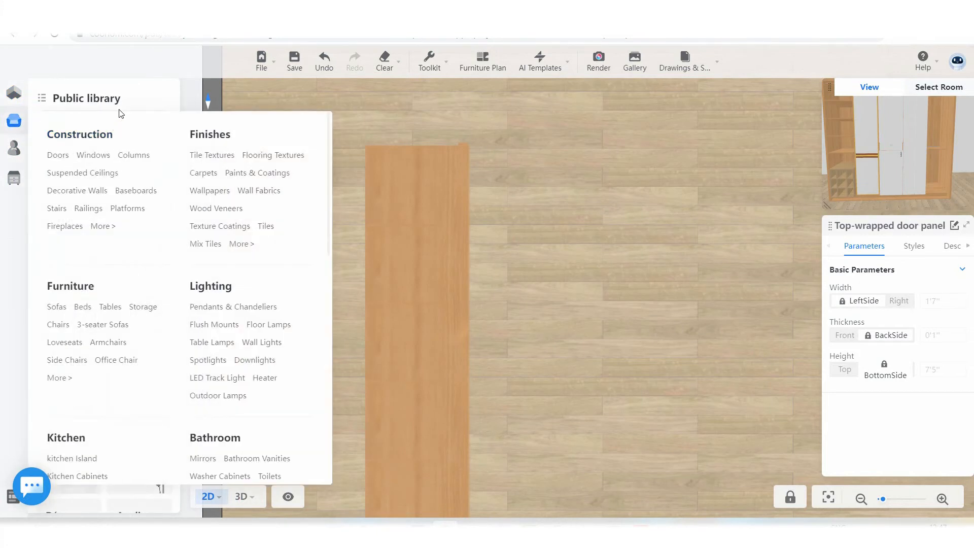
left_click(97, 120)
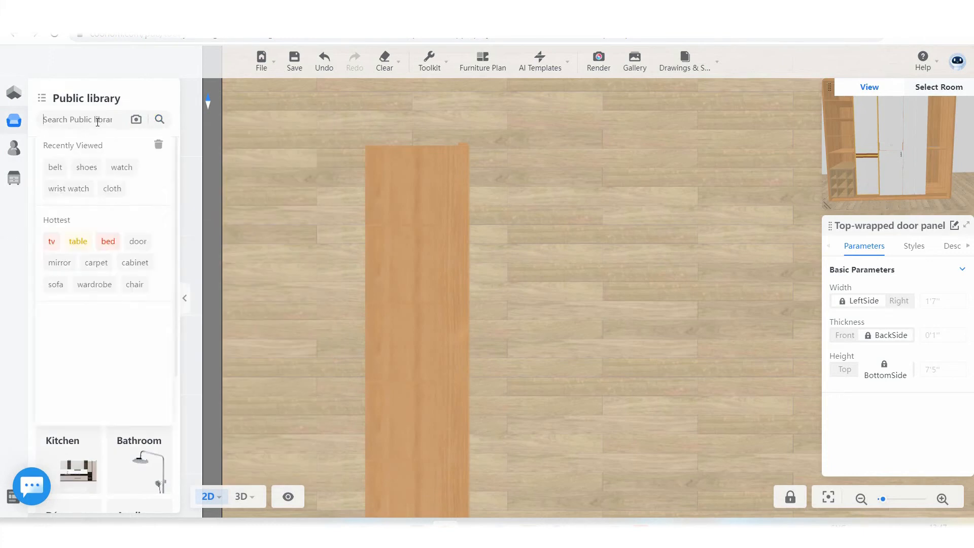
type("sho")
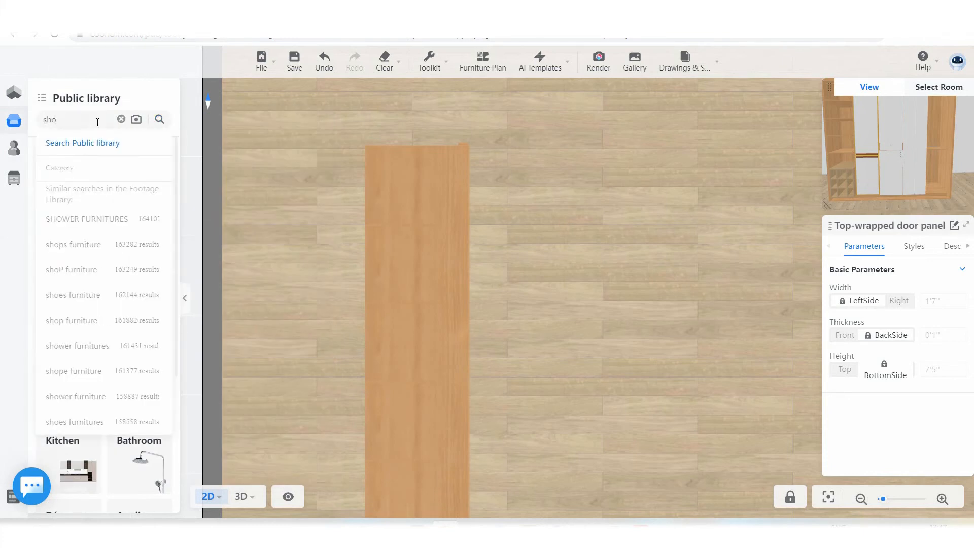
type("es")
key("Return")
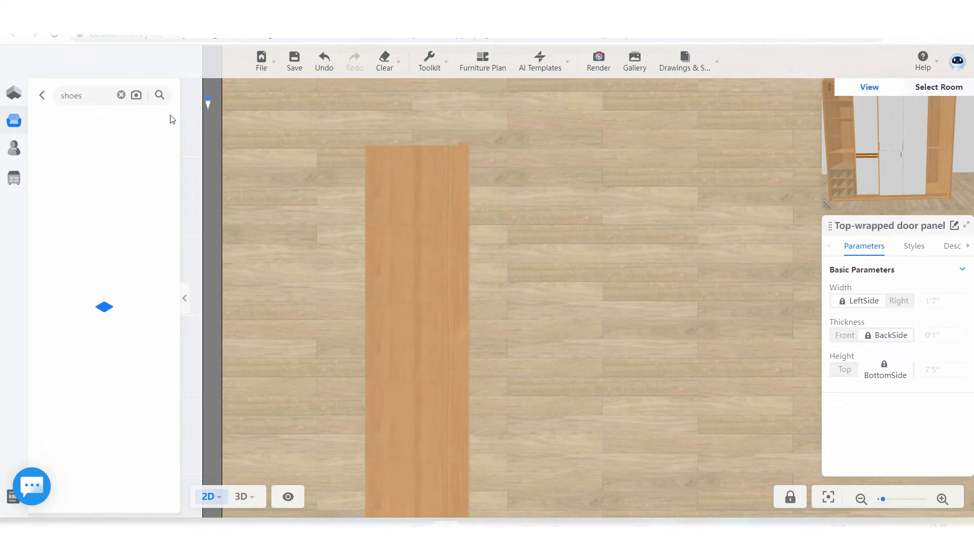
Return to the 3D view and place the Modern shoes - blue shoes on the lowest shelf above the leftmost compartment's grid rack
scroll(534, 261, "down", 3)
mouse_move(246, 482)
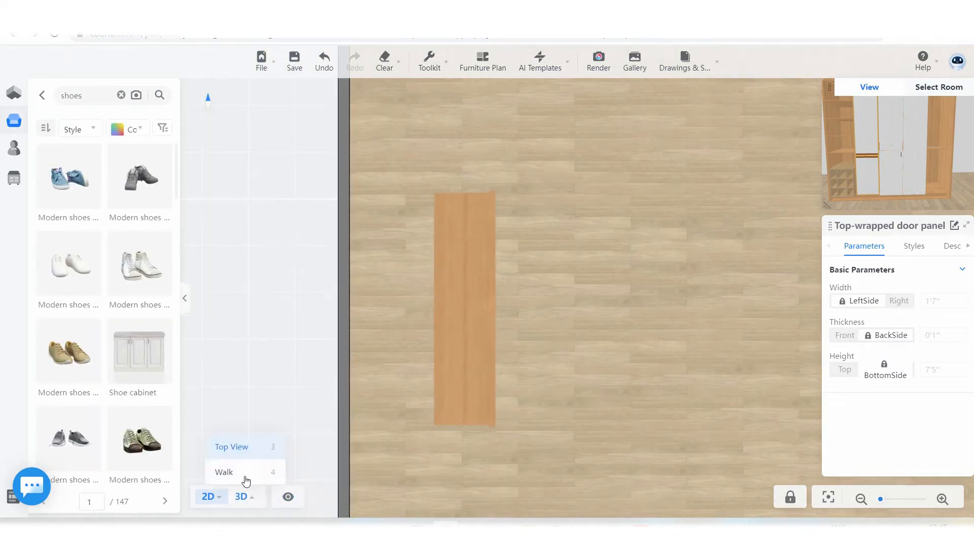
left_click(235, 445)
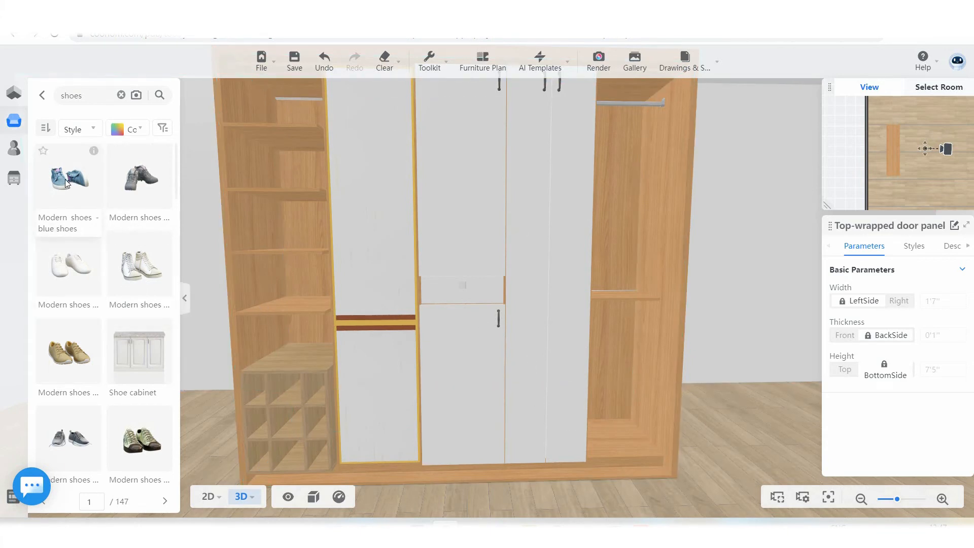
left_click_drag(67, 181, 294, 308)
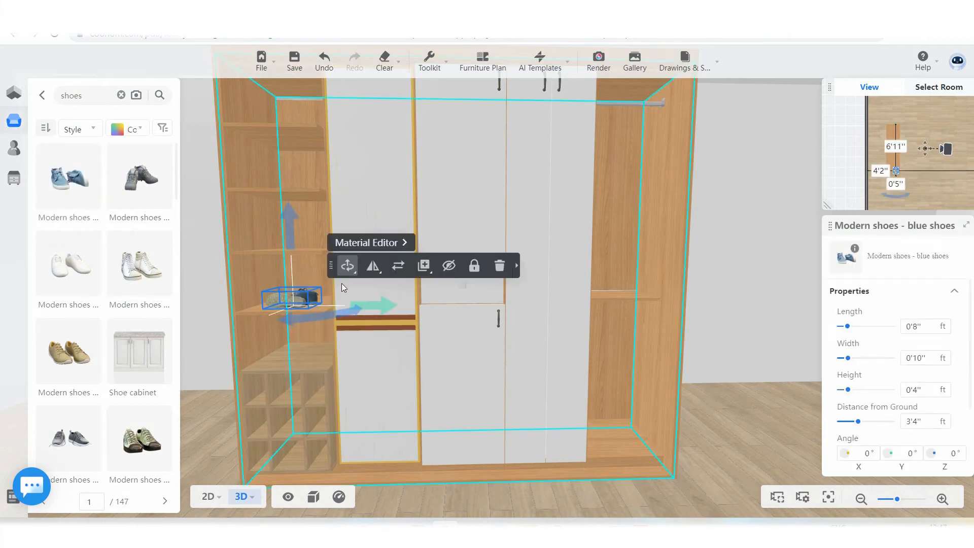
Place the Modern shoes - black casual shoes on top of the grid rack in the leftmost compartment
scroll(157, 338, "down", 5)
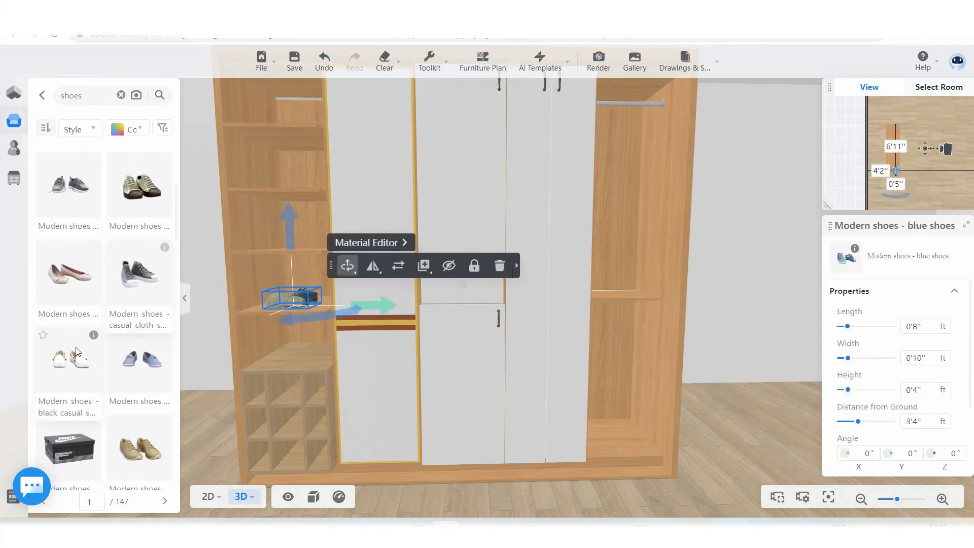
left_click_drag(71, 359, 260, 374)
scroll(300, 246, "up", 2)
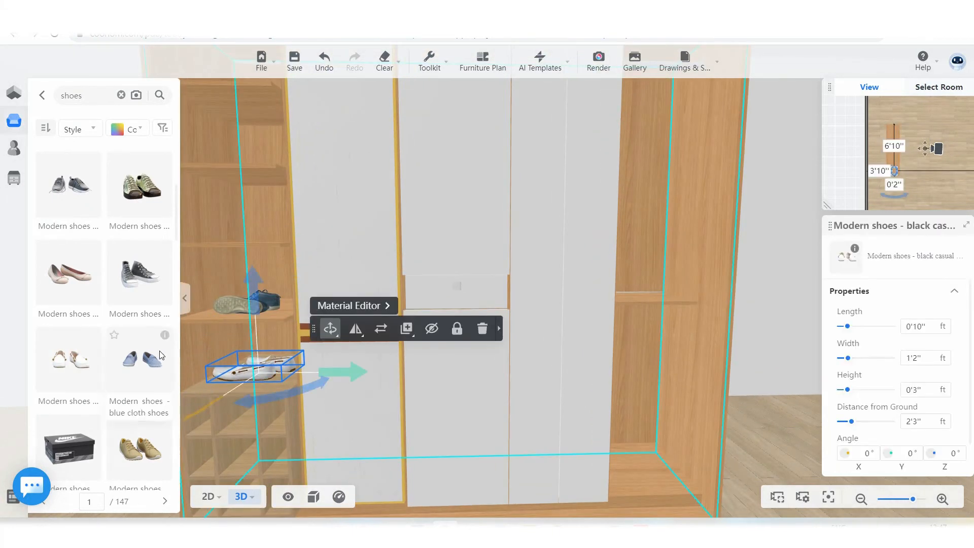
Replace the shoes search in the public model library with a search for "cloth"
left_click(94, 96)
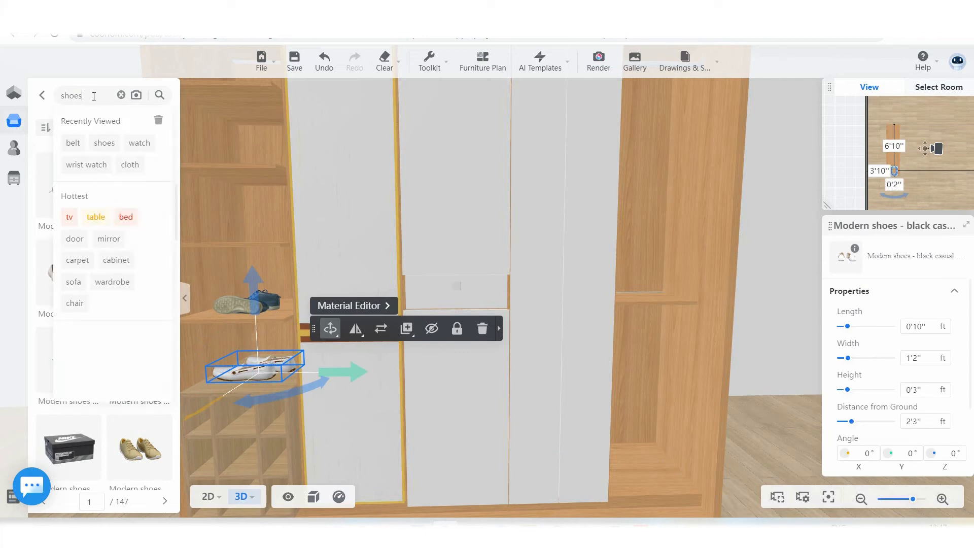
key("BackSpace")
key("BackSpace")
key("BackSpace")
key("BackSpace")
key("BackSpace")
type("c")
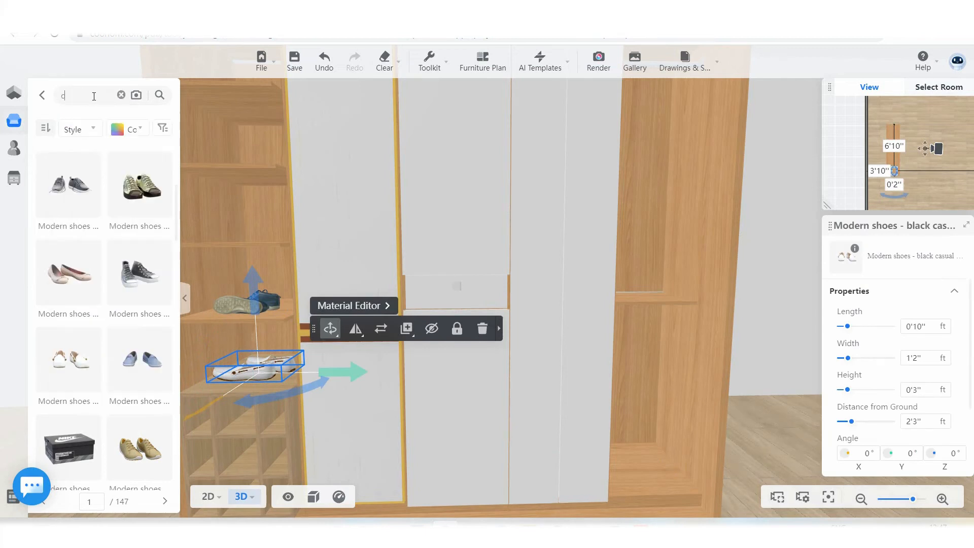
type("loth")
key("Return")
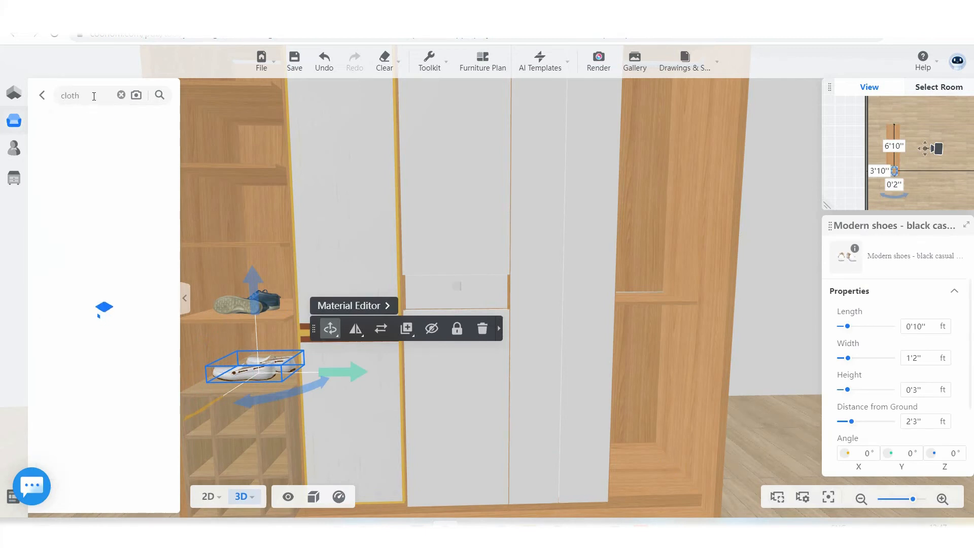
Place the folded Modern clothes -4-clothes on the shelf above the blue shoes in the leftmost compartment
left_click_drag(150, 178, 251, 244)
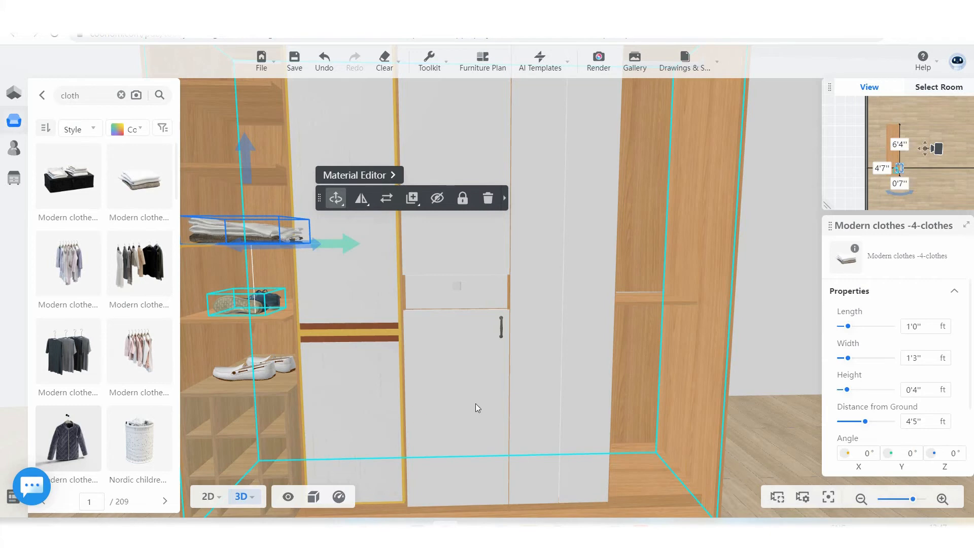
scroll(487, 403, "down", 3)
left_click_drag(505, 398, 290, 435)
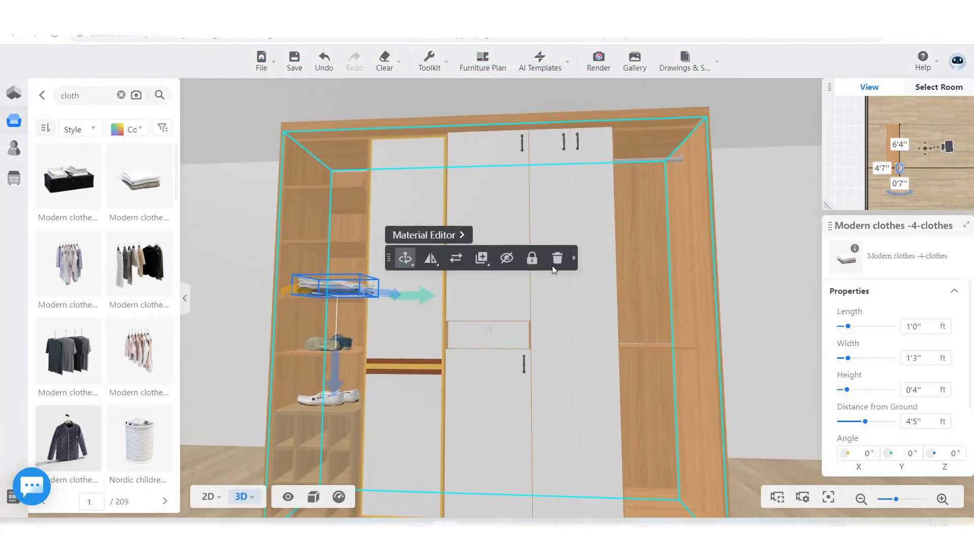
left_click(574, 258)
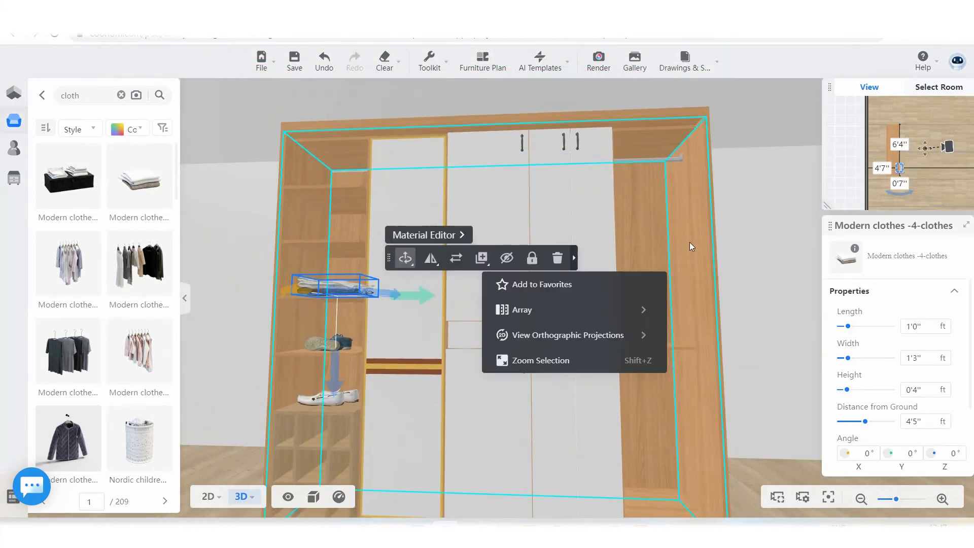
left_click(715, 178)
Place the Modern clothes -12-clothes in the rightmost compartment and raise them to hang from its clothes rod, about 4'6" above the floor
scroll(715, 163, "up", 6)
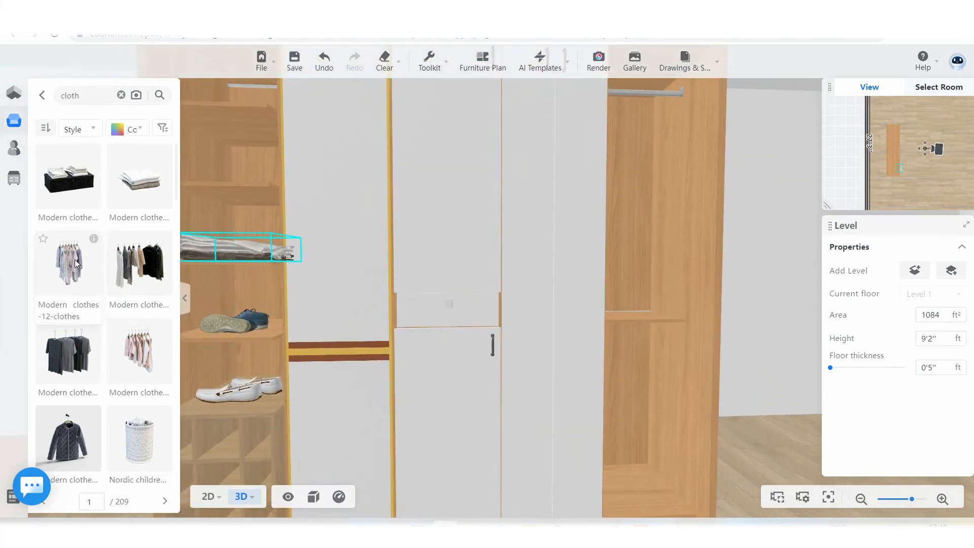
left_click_drag(75, 259, 703, 346)
left_click_drag(654, 221, 656, 170)
scroll(622, 327, "down", 5)
scroll(617, 369, "up", 4)
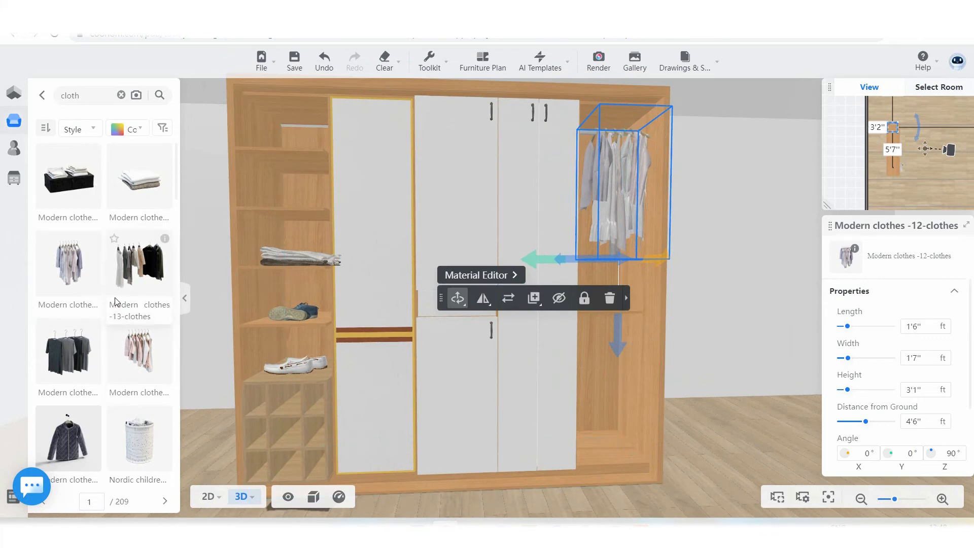
Place the folded clothes set with the black hat at the bottom of the rightmost compartment and scale it up to 1'11" wide
scroll(120, 299, "down", 10)
scroll(122, 271, "down", 8)
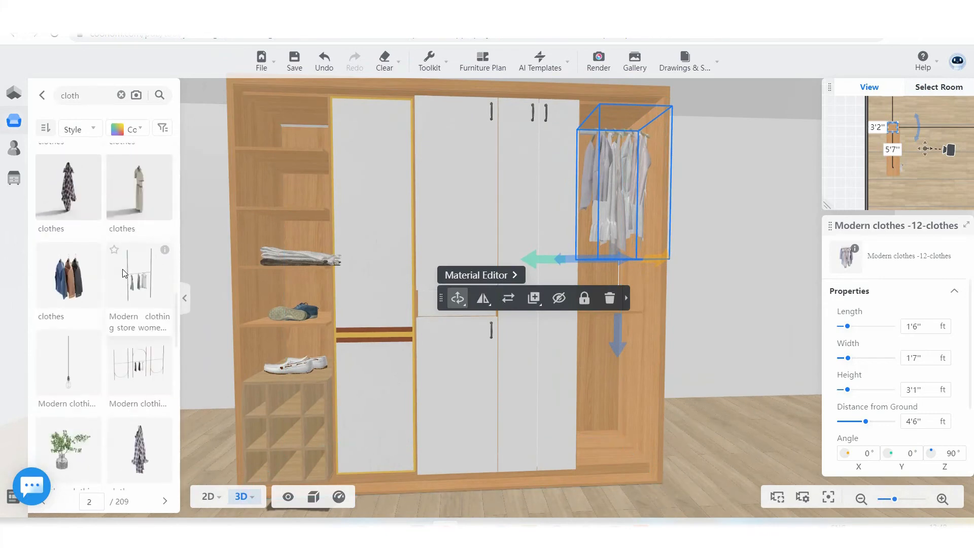
scroll(122, 274, "down", 3)
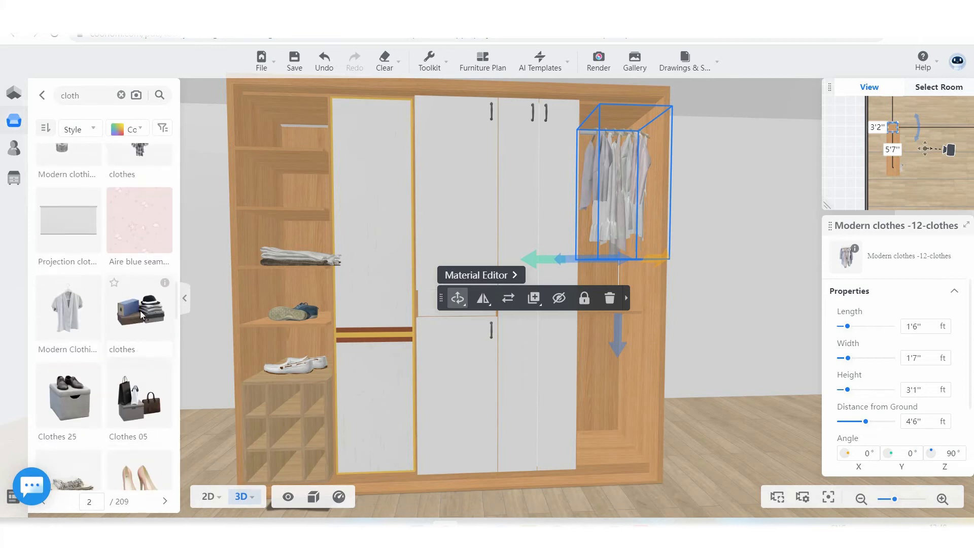
left_click_drag(140, 309, 591, 435)
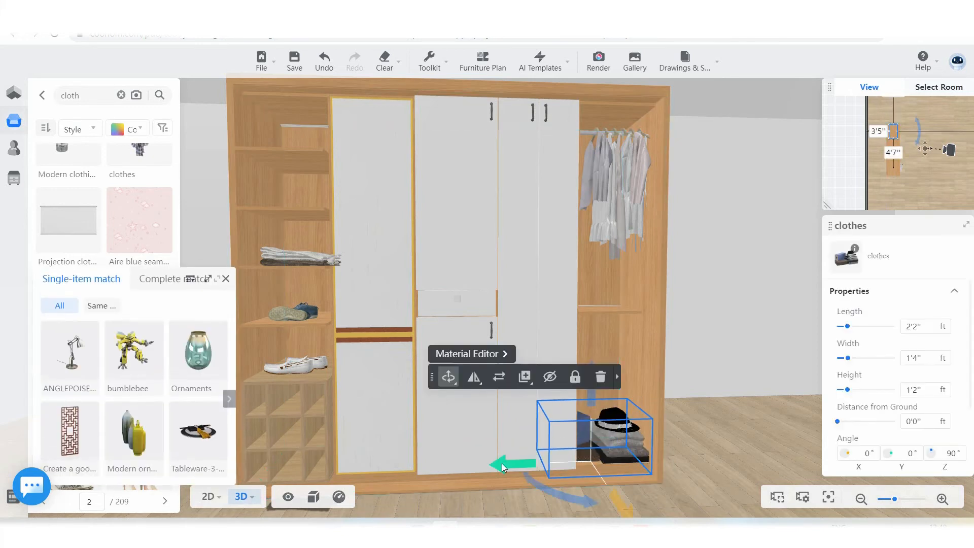
mouse_move(501, 463)
left_mouse_down()
mouse_move(528, 461)
mouse_move(497, 455)
left_mouse_up()
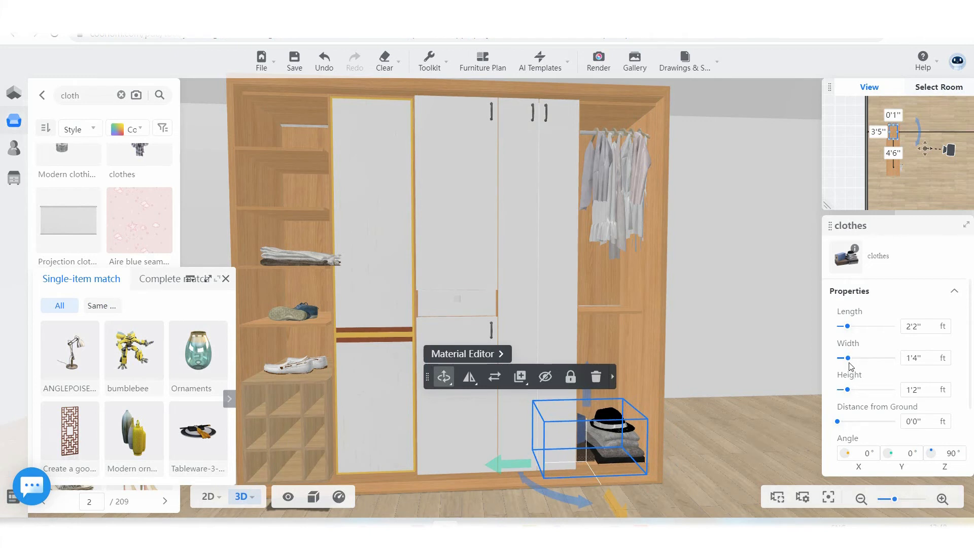
left_click_drag(846, 359, 856, 359)
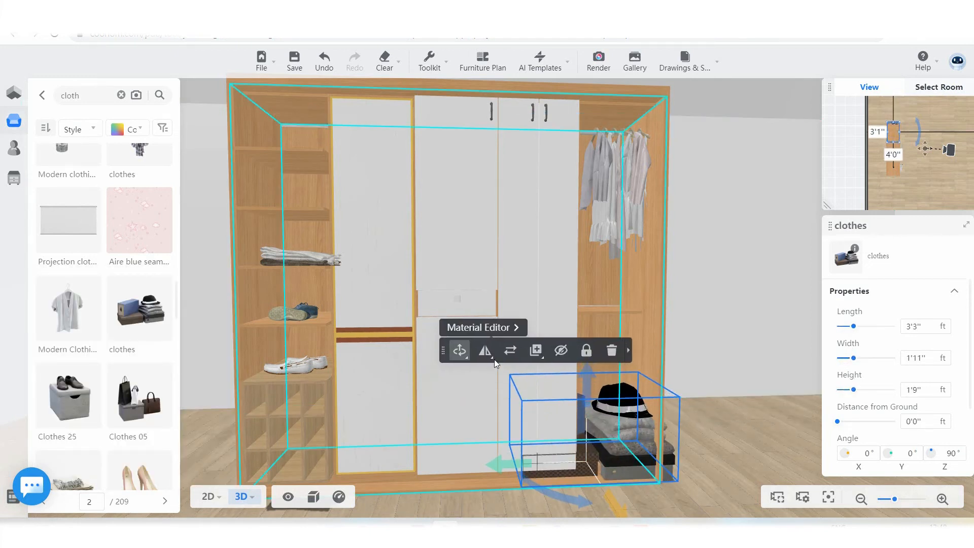
Resize the folded clothes set with the black hat to 1'6" long and 1'7" wide, and shift it fully inside the rightmost compartment
left_click(324, 59)
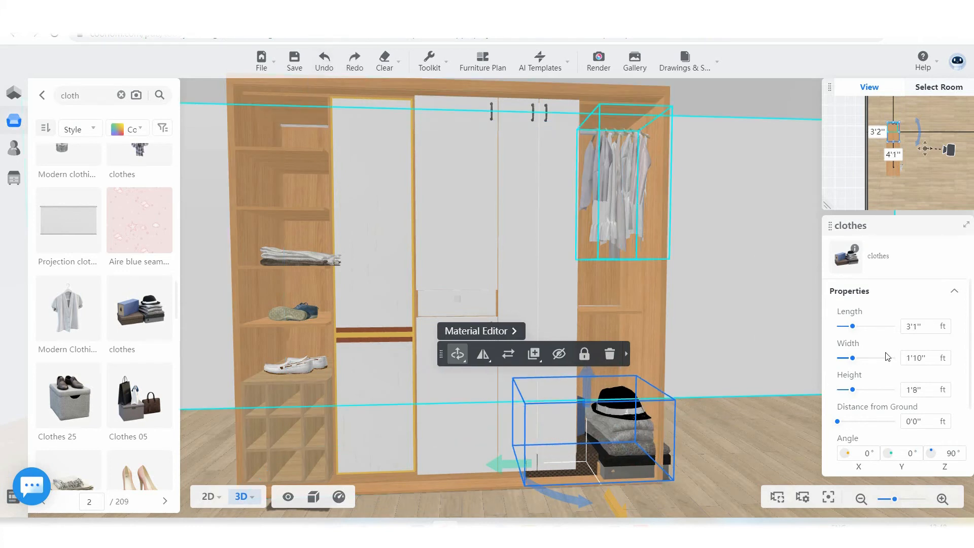
scroll(871, 395, "down", 2)
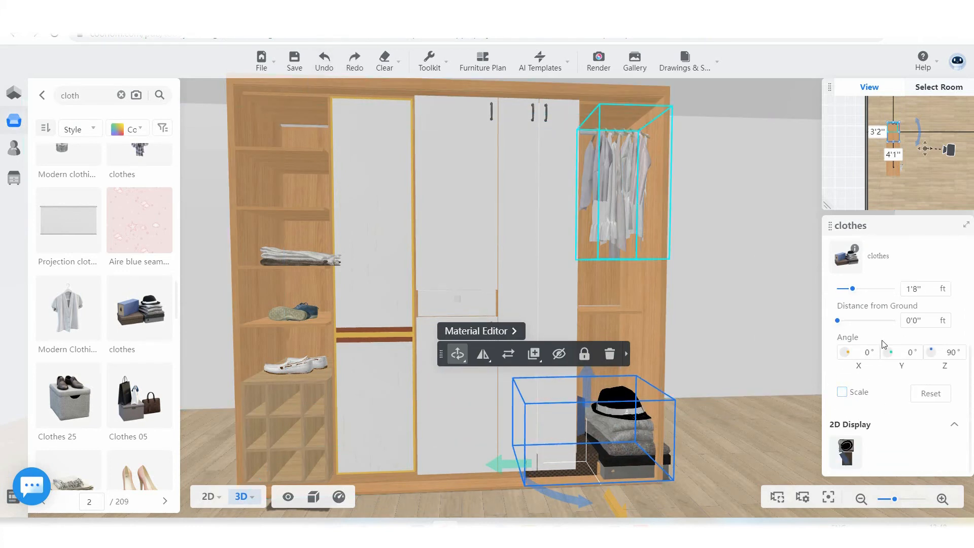
scroll(881, 337, "up", 2)
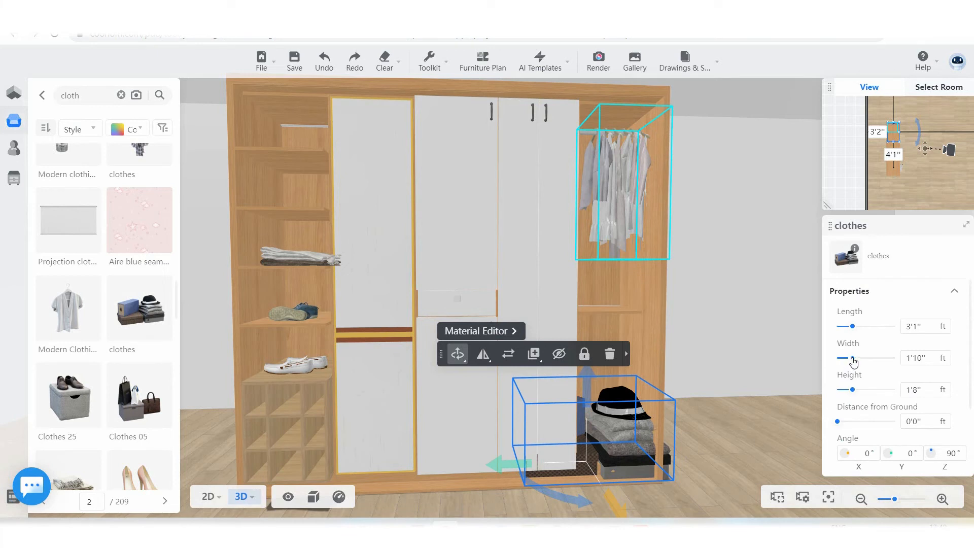
left_click_drag(853, 361, 847, 334)
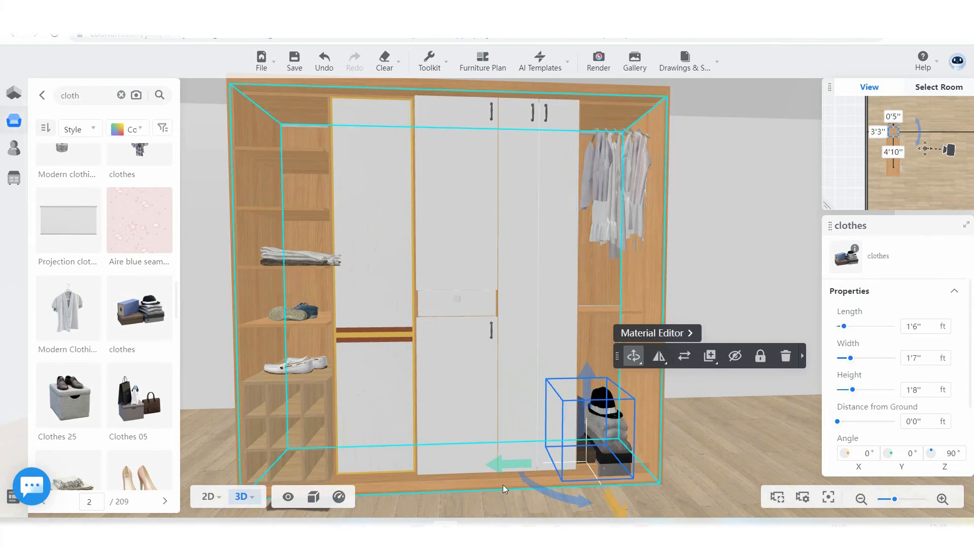
left_click_drag(498, 465, 518, 468)
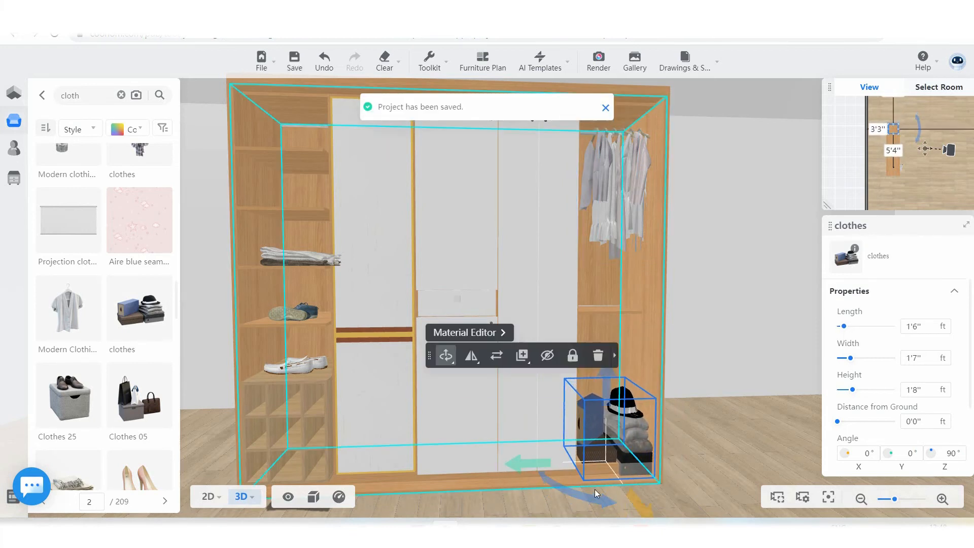
left_click_drag(632, 499, 630, 500)
left_click_drag(726, 238, 569, 284)
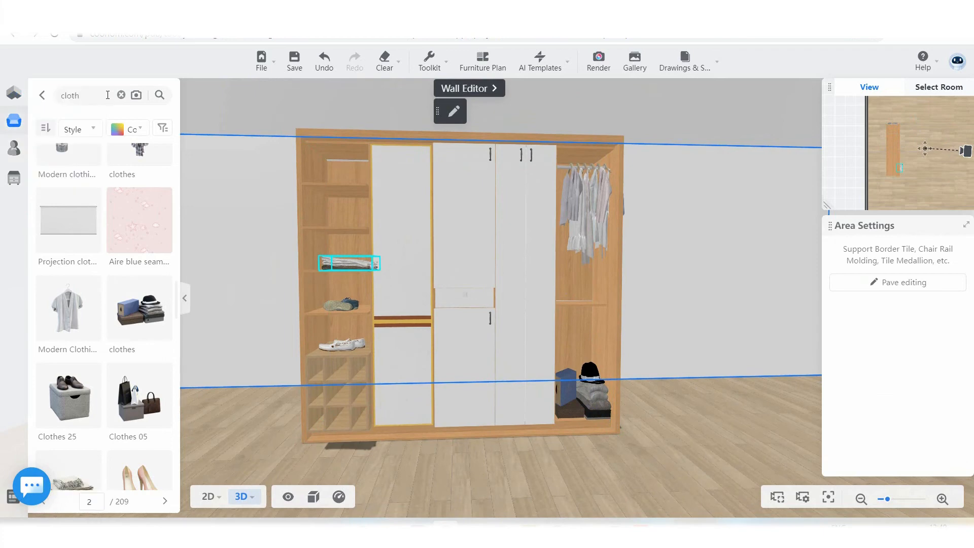
Open the wardrobe for custom furniture editing and set the knob levitation of the door above the middle drawer to 6'0"
left_click(452, 109)
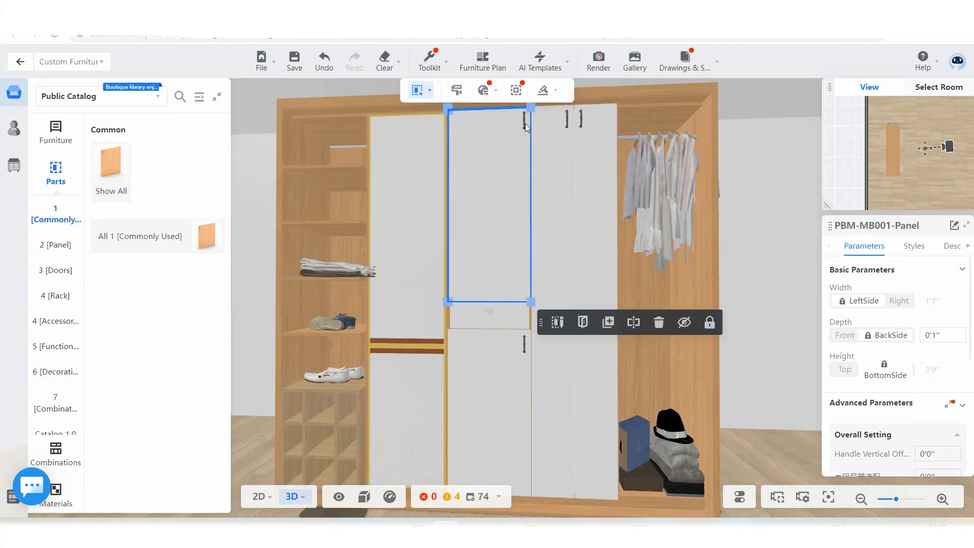
left_click(913, 246)
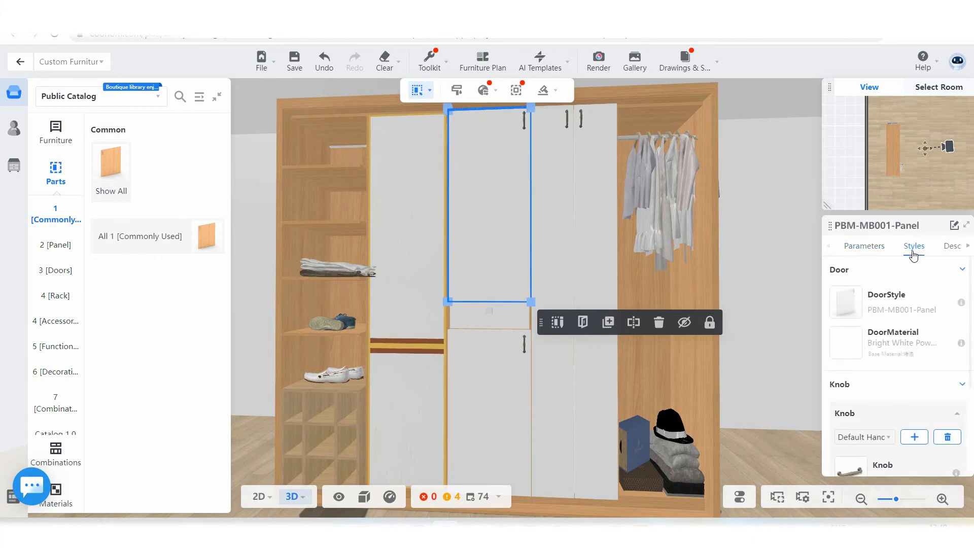
scroll(896, 306, "down", 3)
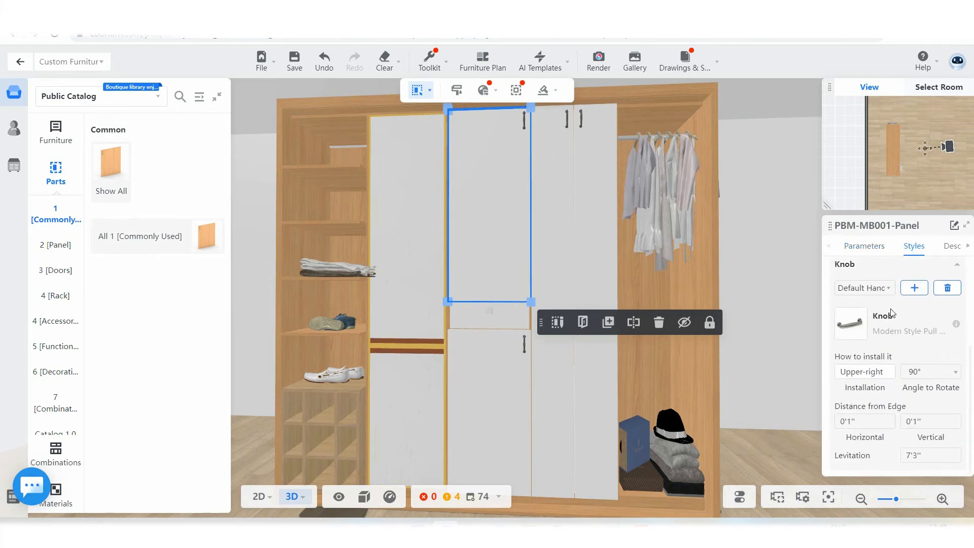
left_click(856, 324)
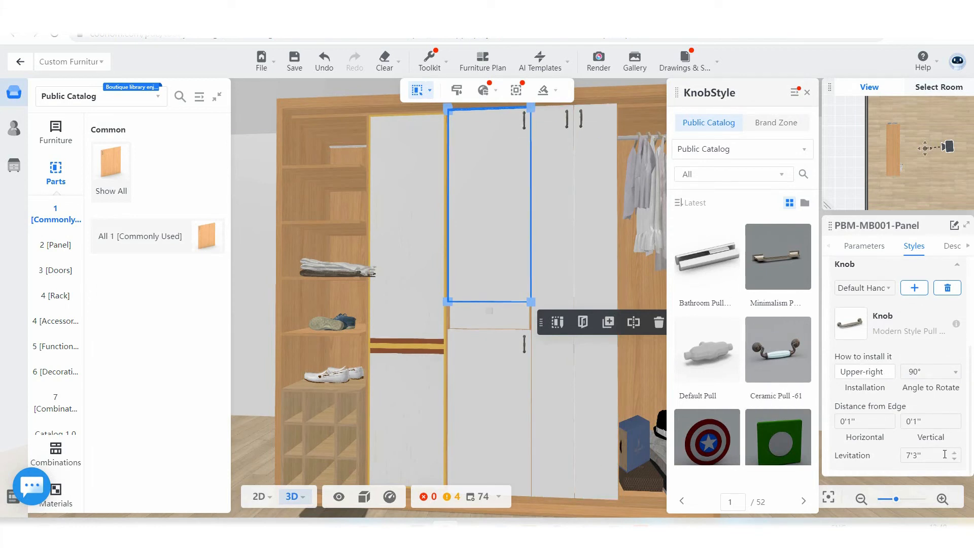
left_click(935, 420)
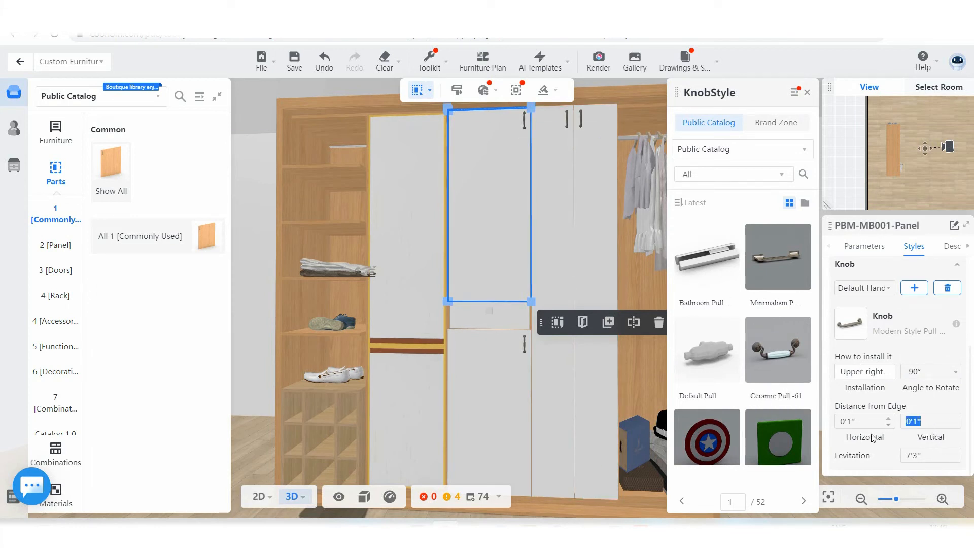
double_click(913, 455)
key("Return")
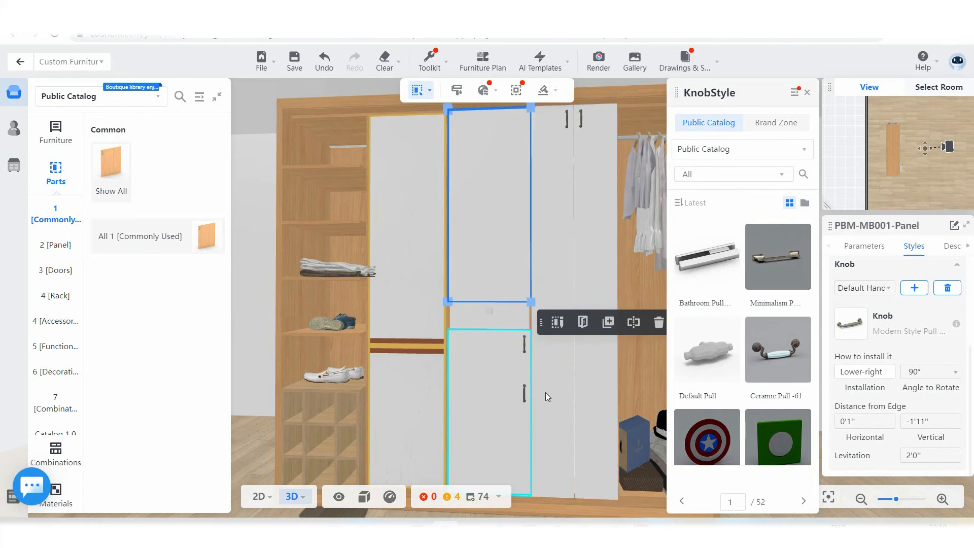
double_click(929, 453)
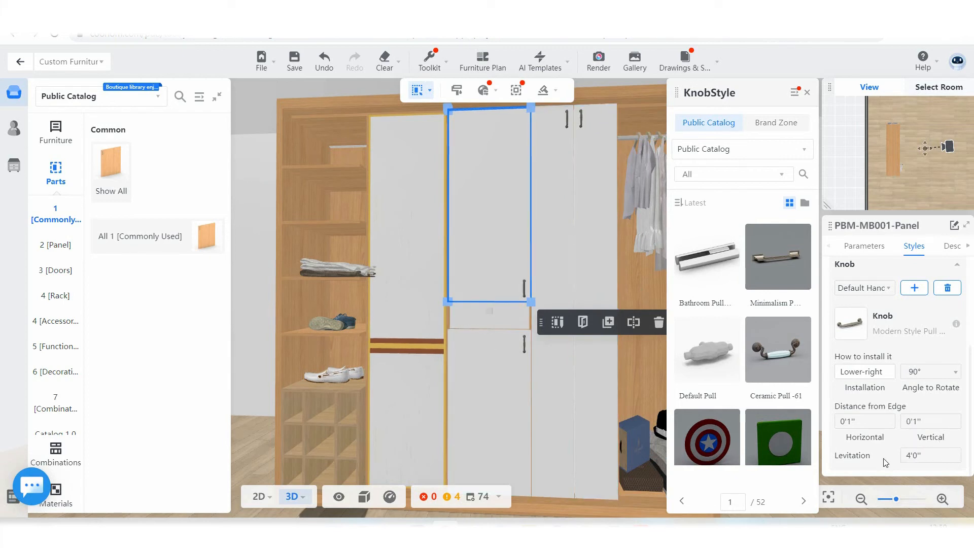
double_click(921, 455)
left_click_drag(466, 209, 524, 194)
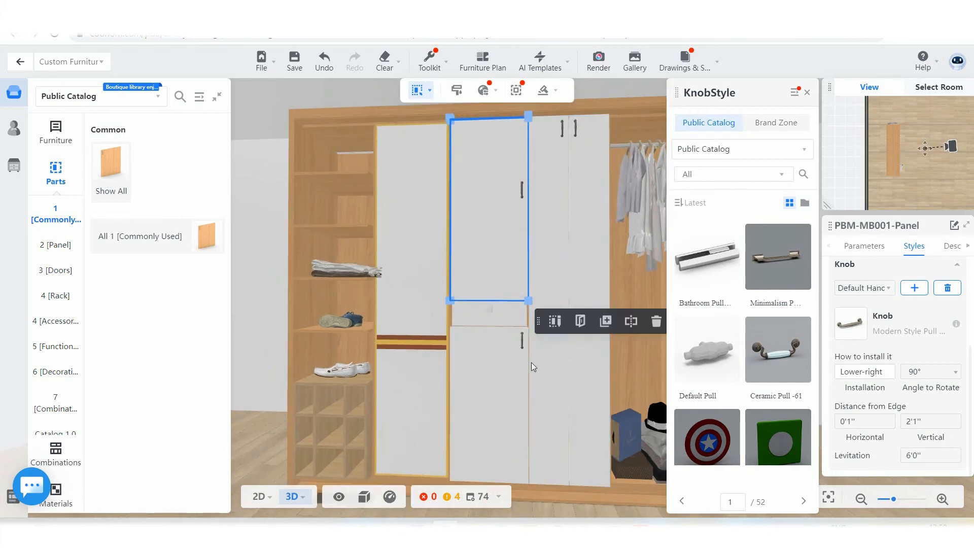
Set the knob levitation of the door below the middle drawer to 1'6"
left_click(490, 358)
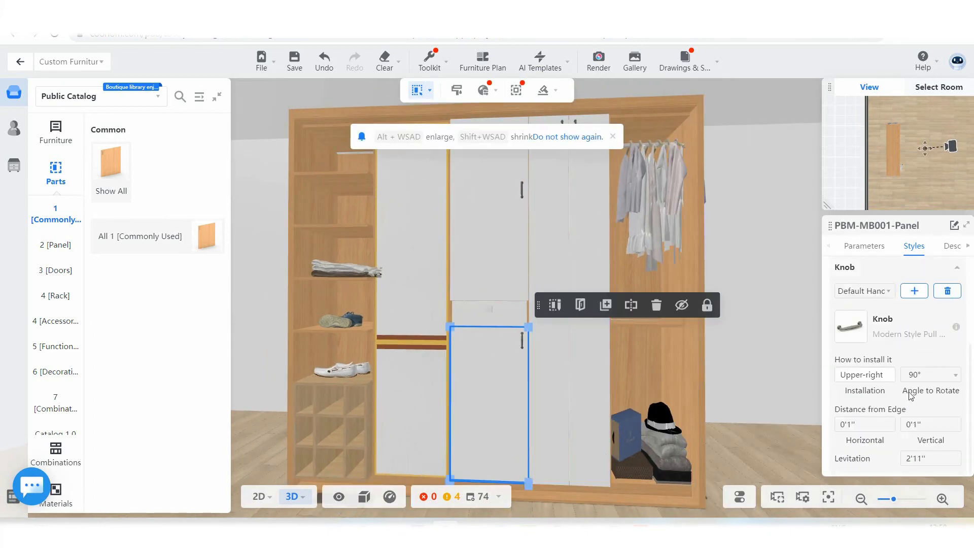
left_click(932, 455)
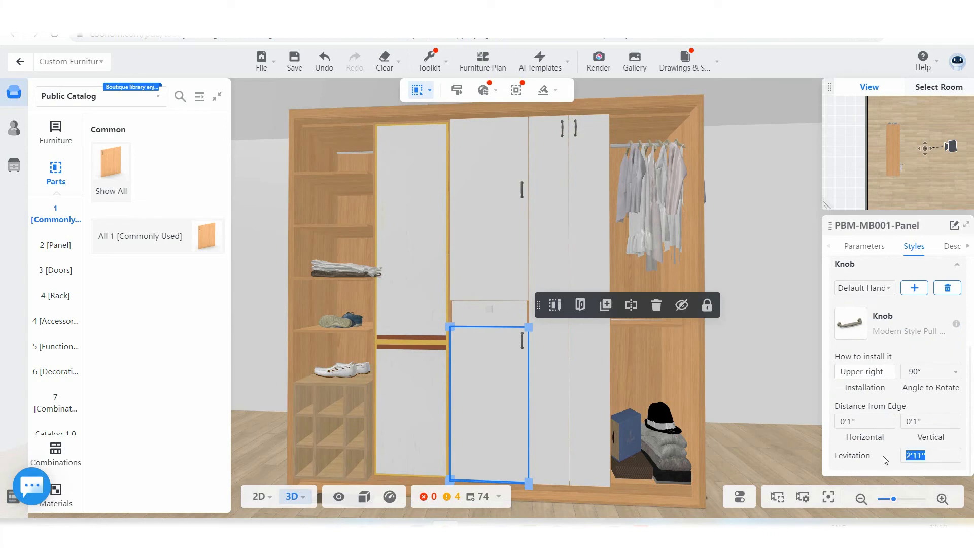
type("1")
key("Return")
left_click(928, 455)
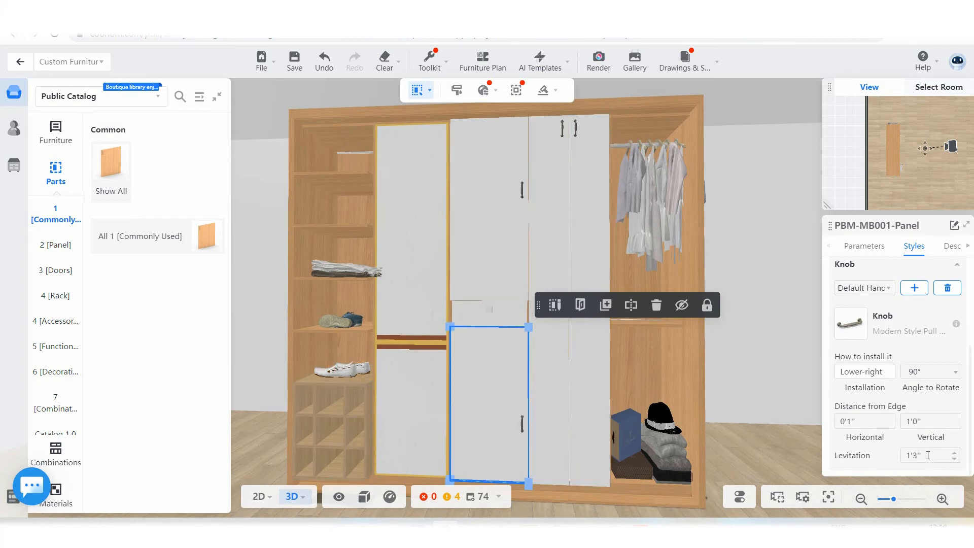
left_click(908, 455)
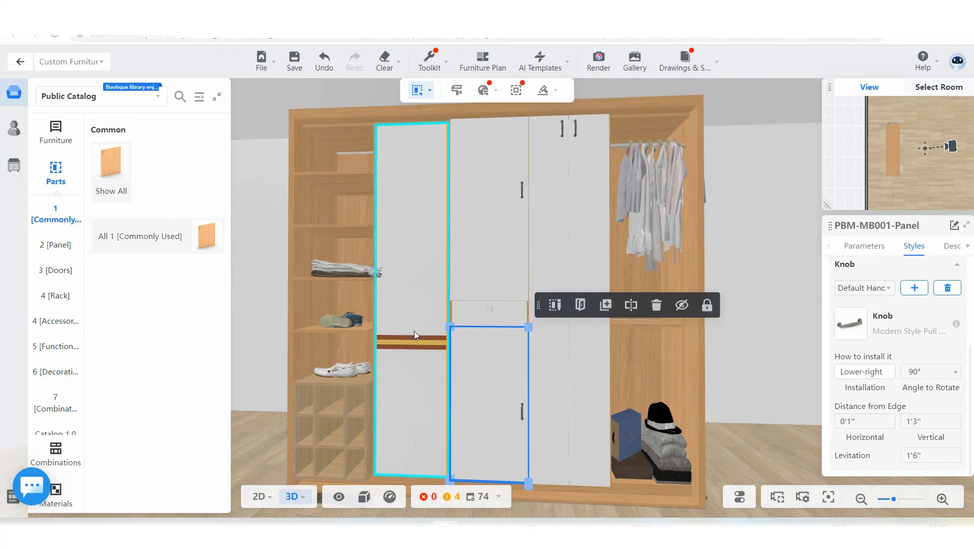
Set both knobs of the full-height double door to a levitation of 6'0", matching the door above the drawer
left_click(580, 162)
left_click(495, 196)
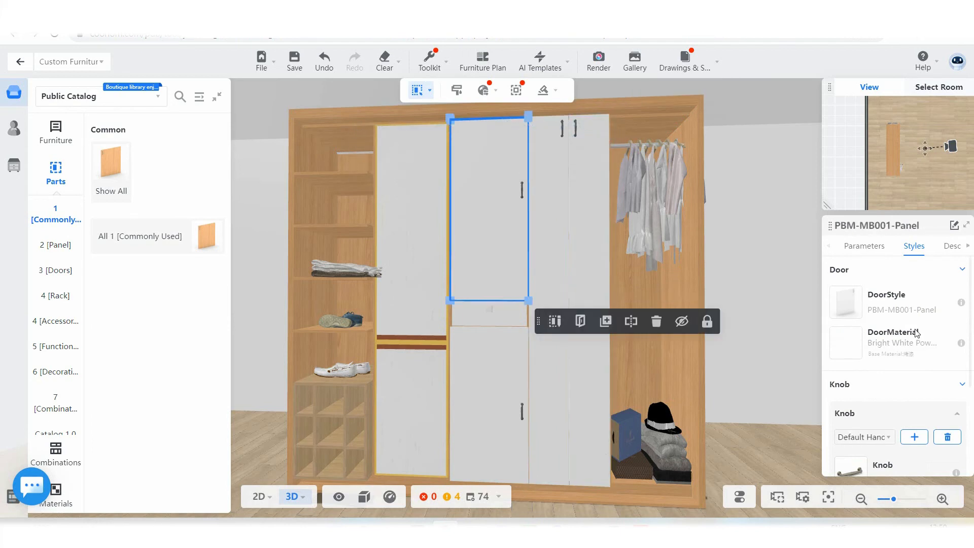
scroll(915, 330, "down", 3)
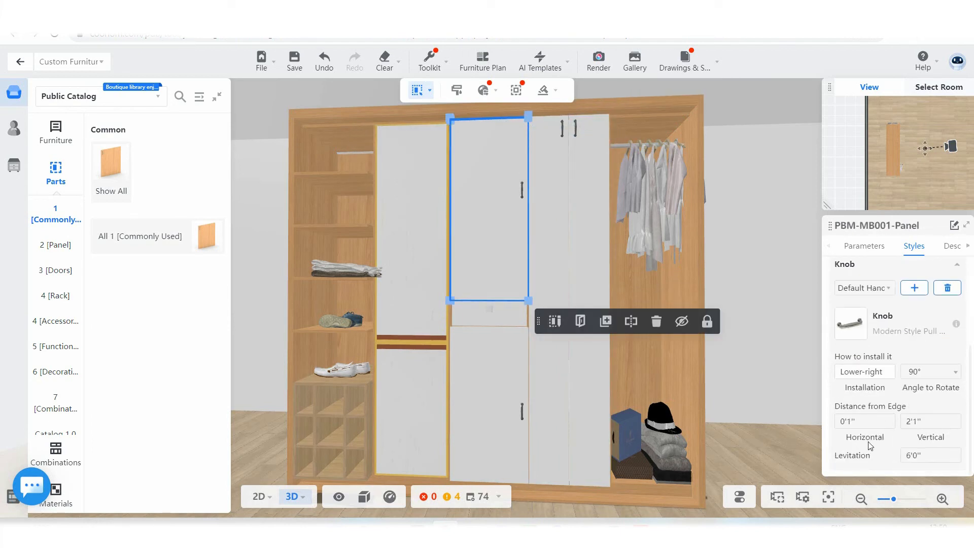
left_click(636, 215)
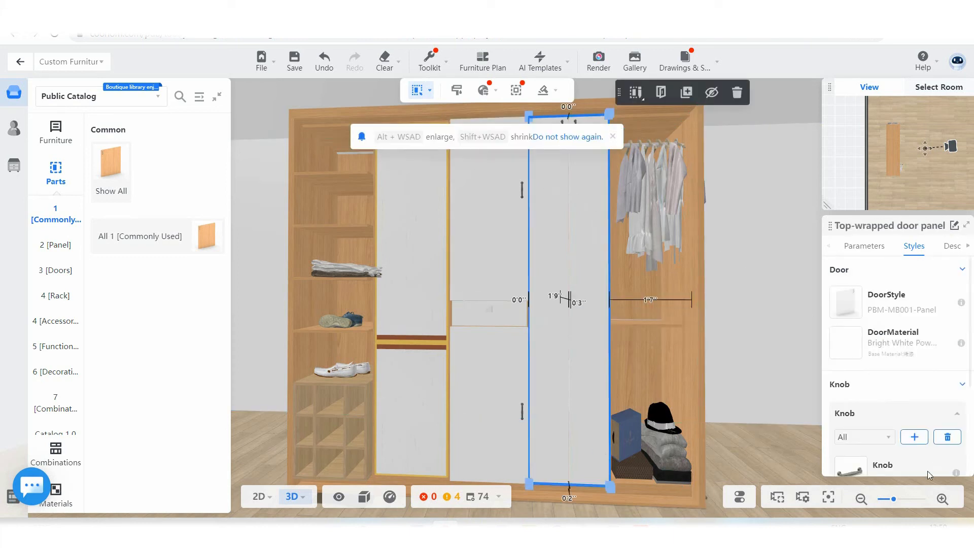
scroll(928, 472, "down", 3)
left_click_drag(921, 455, 908, 455)
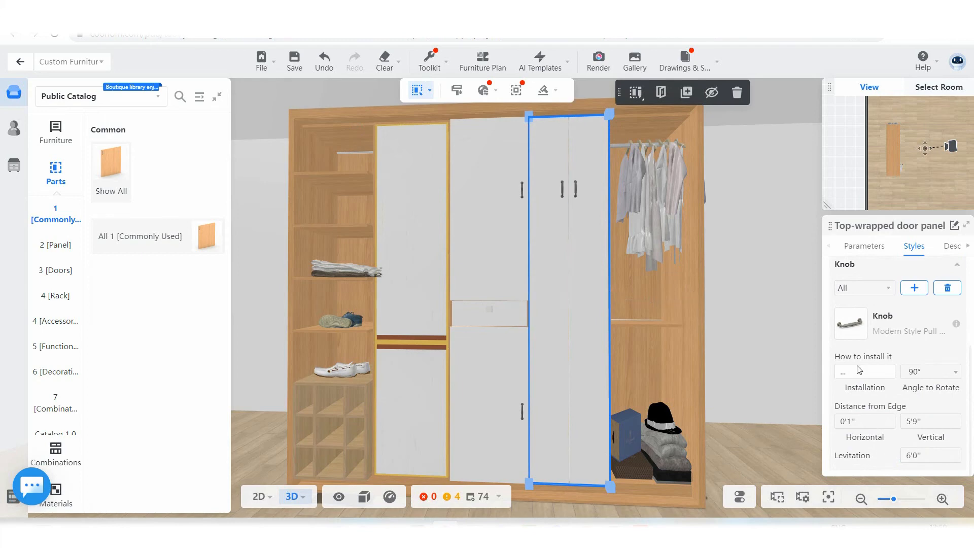
Add a Minimalism Pull L5-136 knob from the public catalog to the striped LKM_MB004 door
scroll(603, 169, "down", 2)
scroll(531, 278, "up", 5)
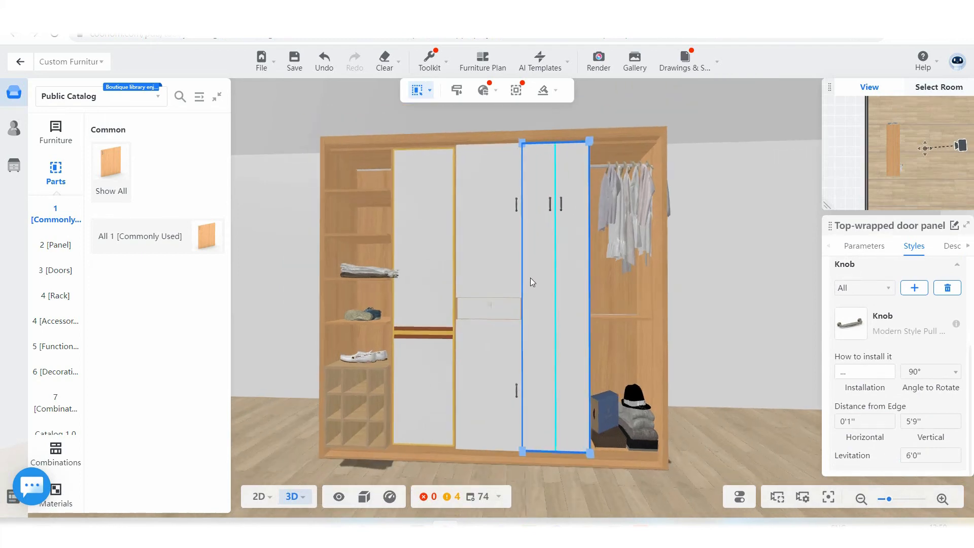
scroll(596, 166, "down", 3)
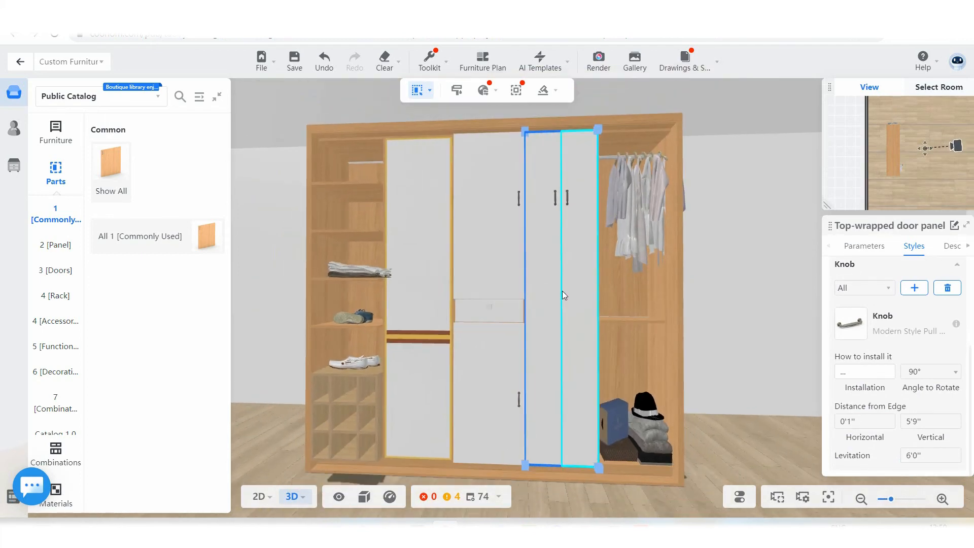
left_click(413, 204)
scroll(415, 218, "up", 1)
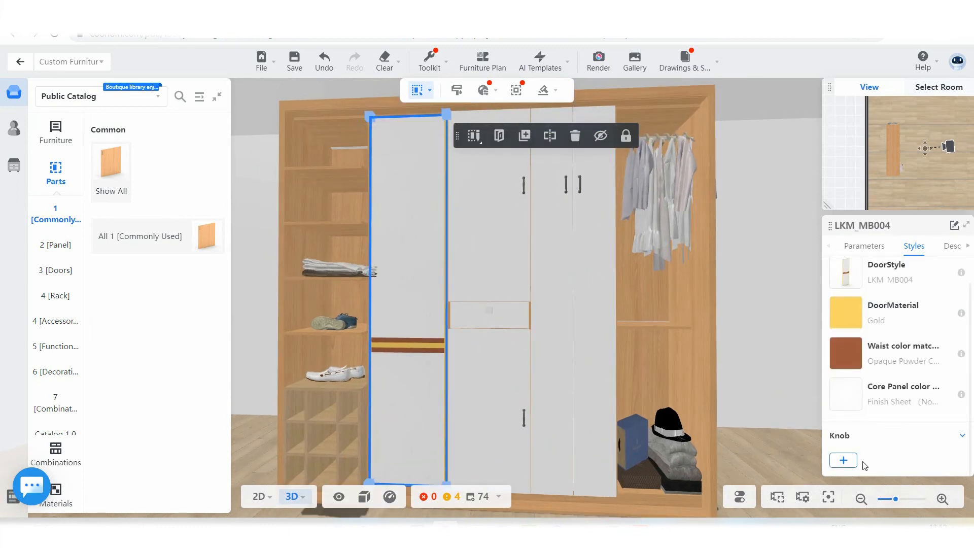
left_click(842, 462)
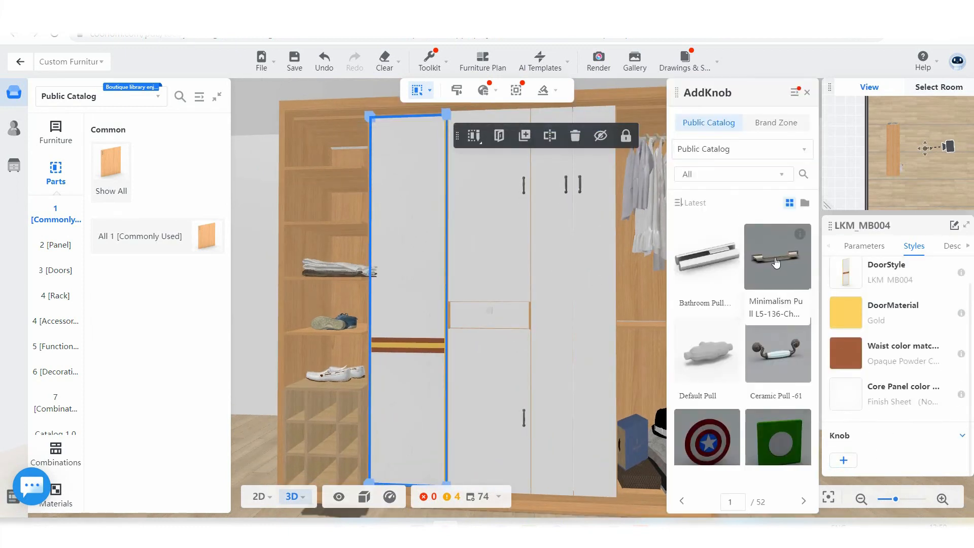
left_click(776, 259)
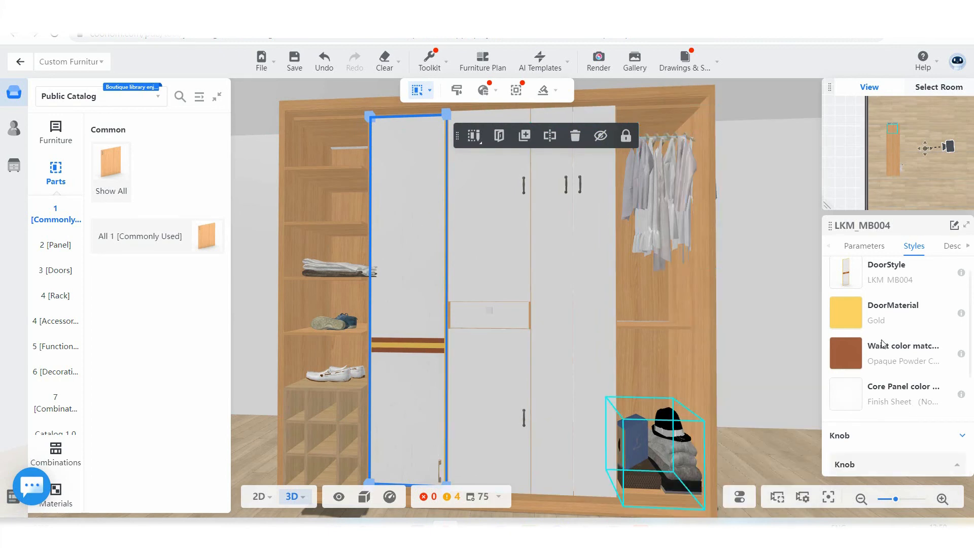
Set the levitation of the striped door's new knob to 4'0"
scroll(423, 313, "down", 2)
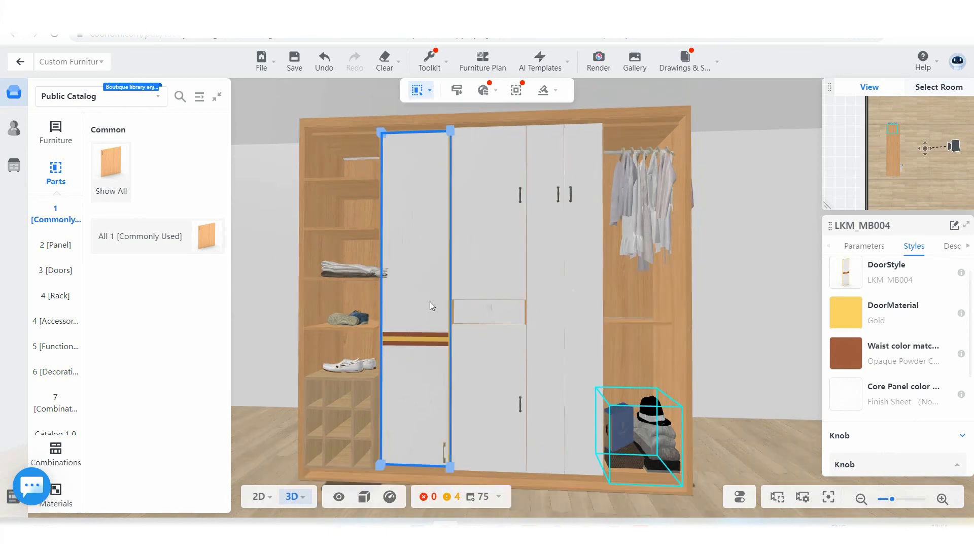
left_click(851, 466)
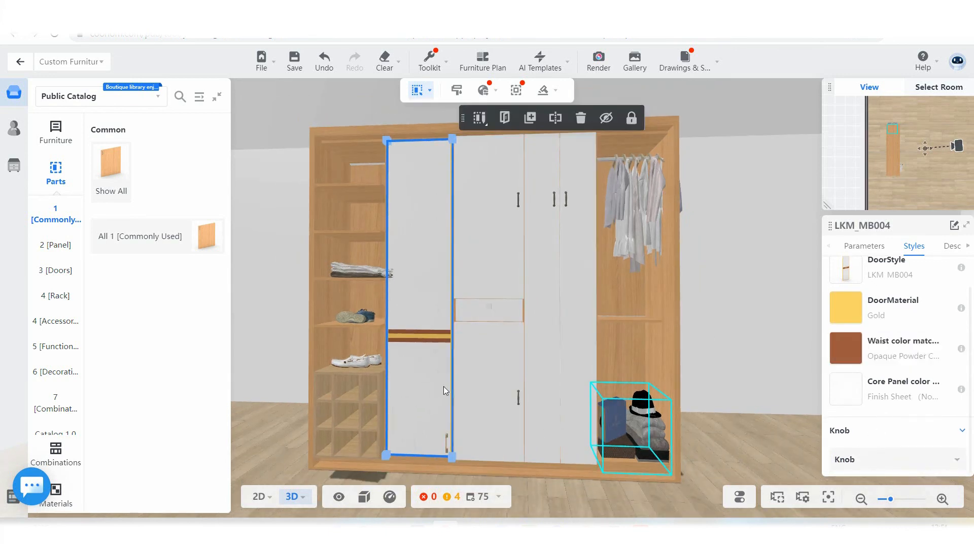
scroll(862, 429, "up", 1)
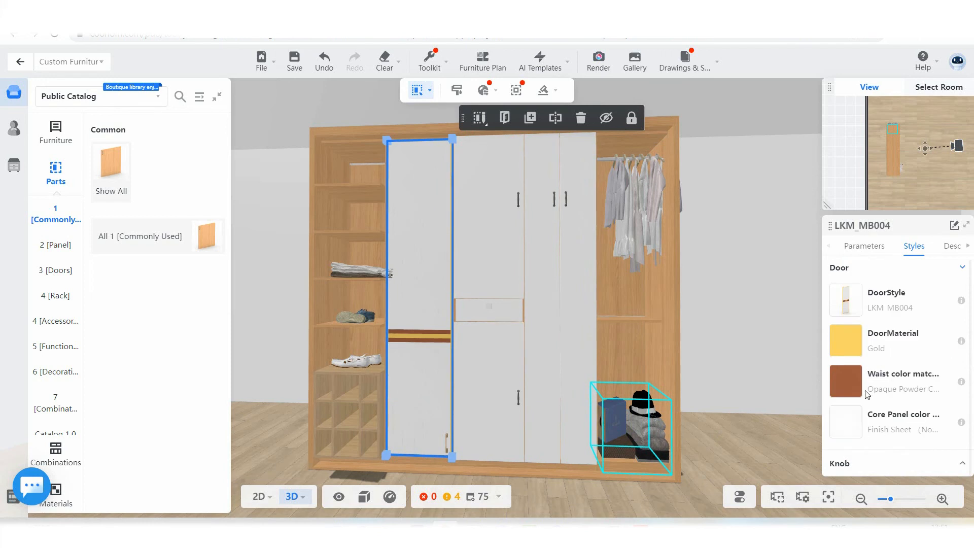
left_click(848, 462)
scroll(931, 358, "down", 4)
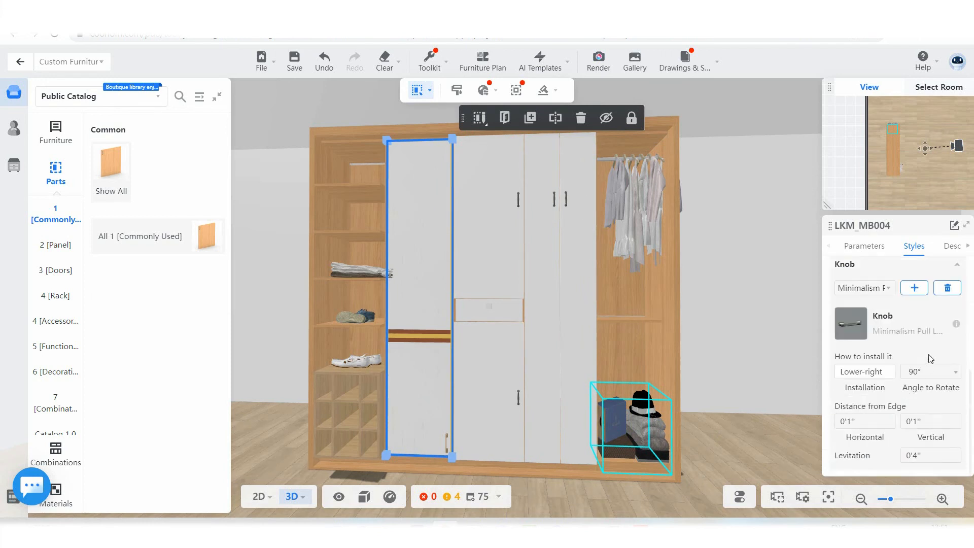
left_click(935, 456)
left_click(928, 455)
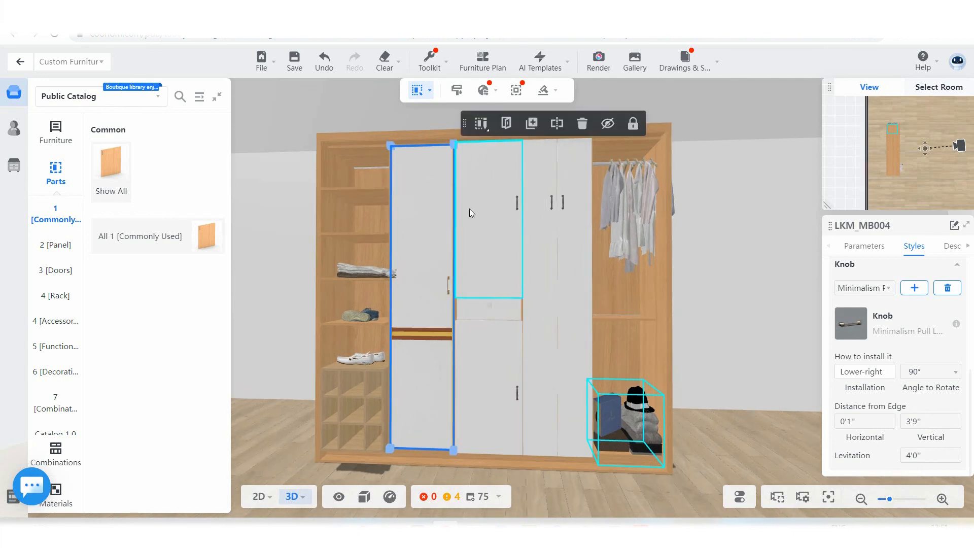
scroll(463, 279, "up", 1)
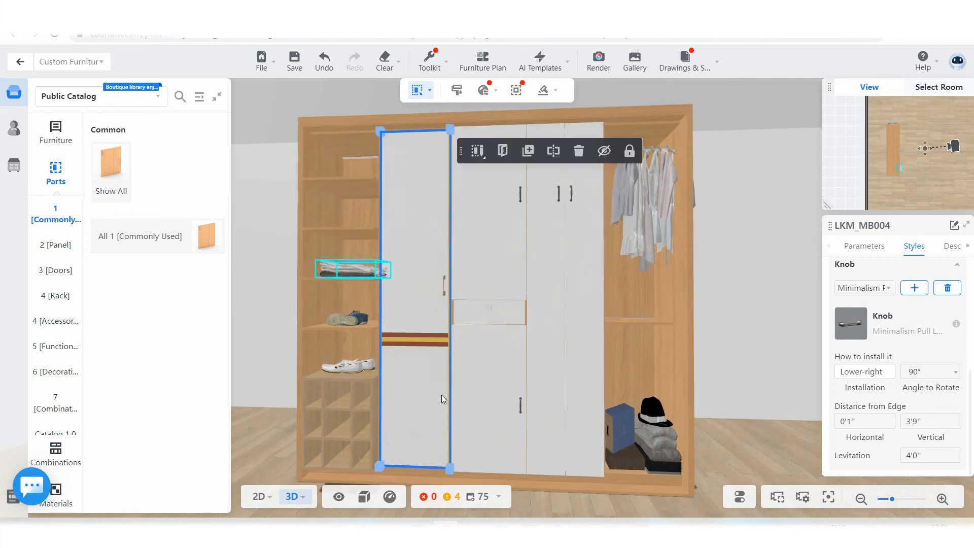
scroll(558, 396, "down", 1)
left_click(735, 381)
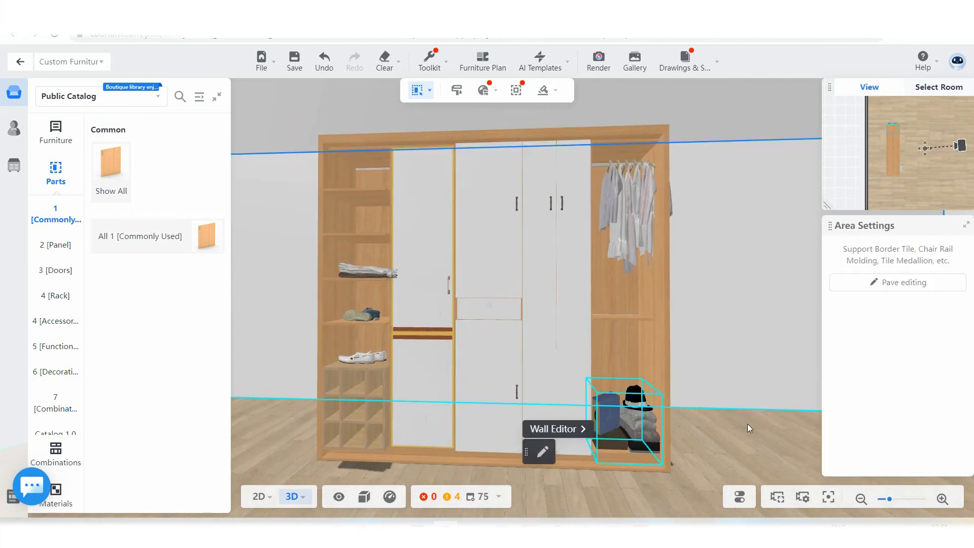
left_click_drag(747, 424, 885, 429)
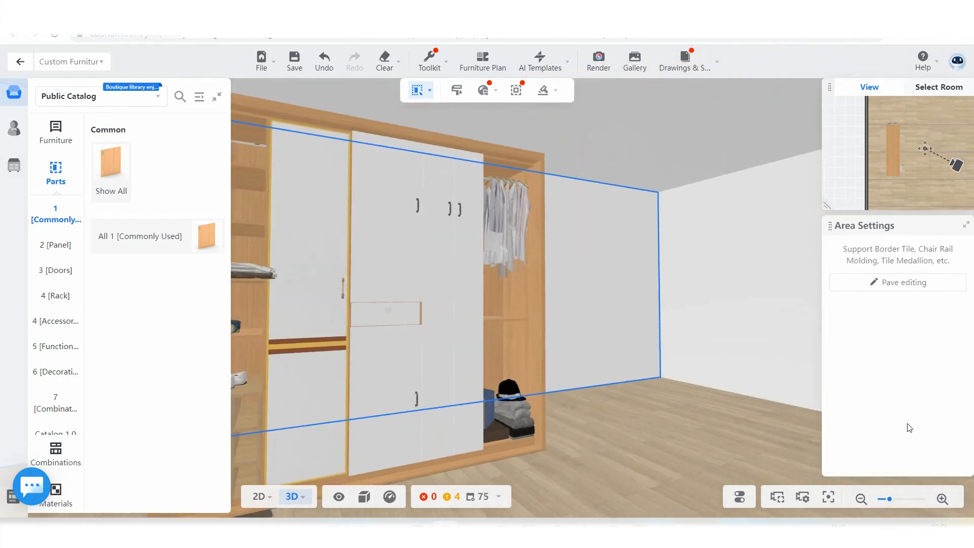
Try the dark red-brown [Red Cotton] material and the light grey-brown [Red Cotton] wood material on the door above the drawer
left_click(394, 225)
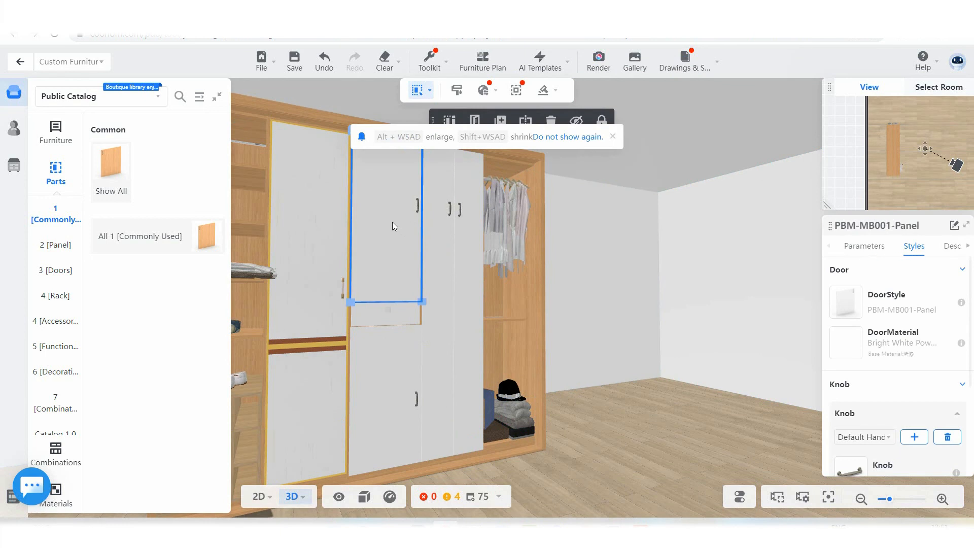
left_click(851, 351)
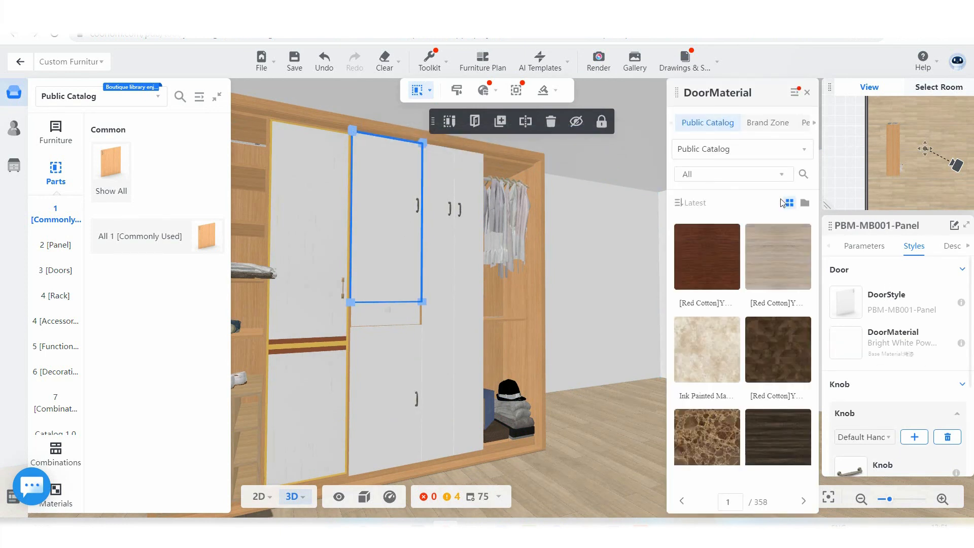
left_click(710, 260)
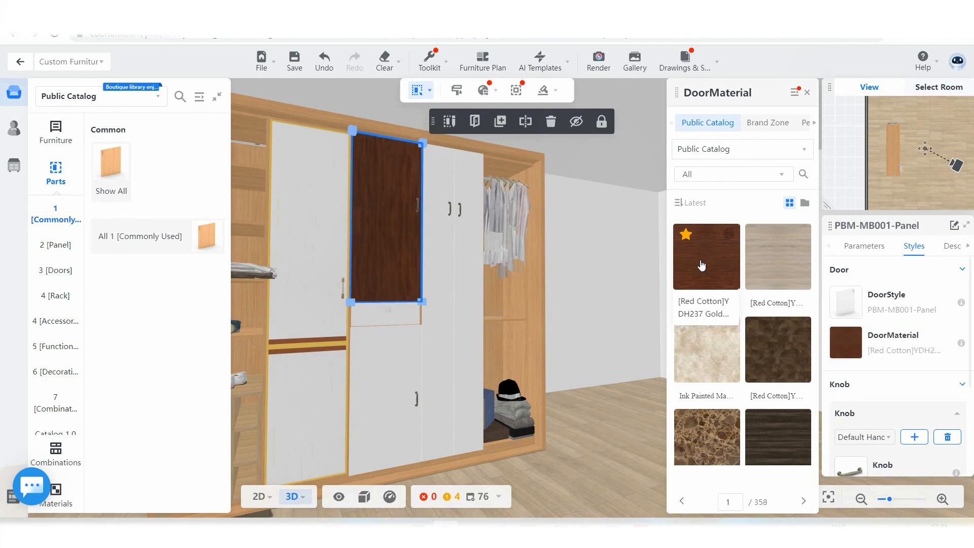
mouse_move(725, 345)
left_mouse_down()
mouse_move(420, 201)
mouse_move(425, 210)
left_mouse_up()
mouse_move(765, 266)
left_mouse_down()
mouse_move(382, 187)
mouse_move(418, 247)
left_mouse_up()
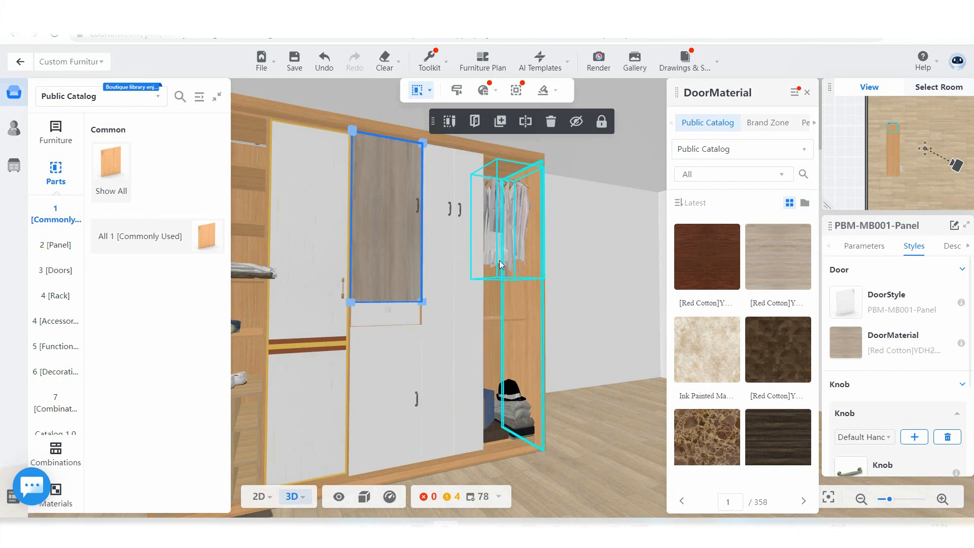
left_click(442, 263)
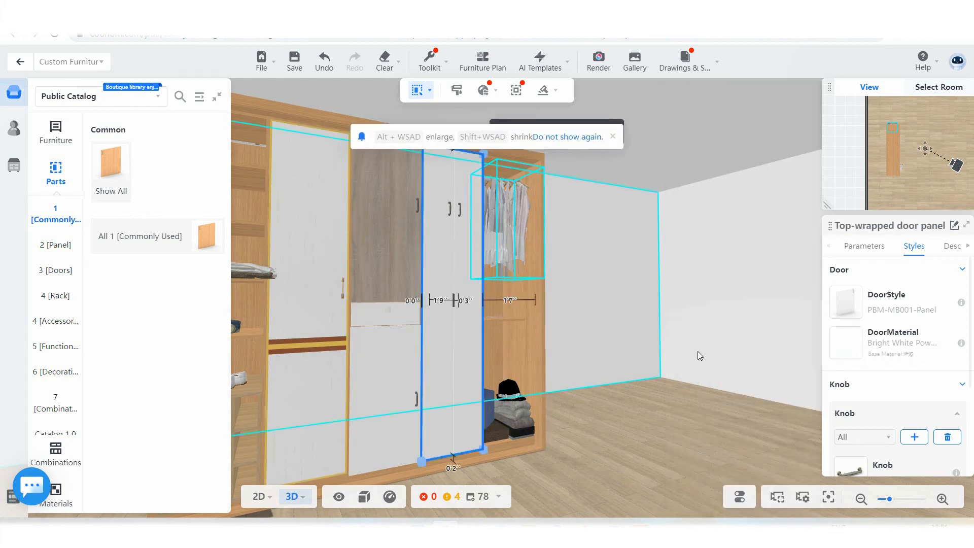
Try the BFM-MB010-Louver and BFM-MB010-Glass-2 Door B styles on the door above the drawer
left_click(406, 224)
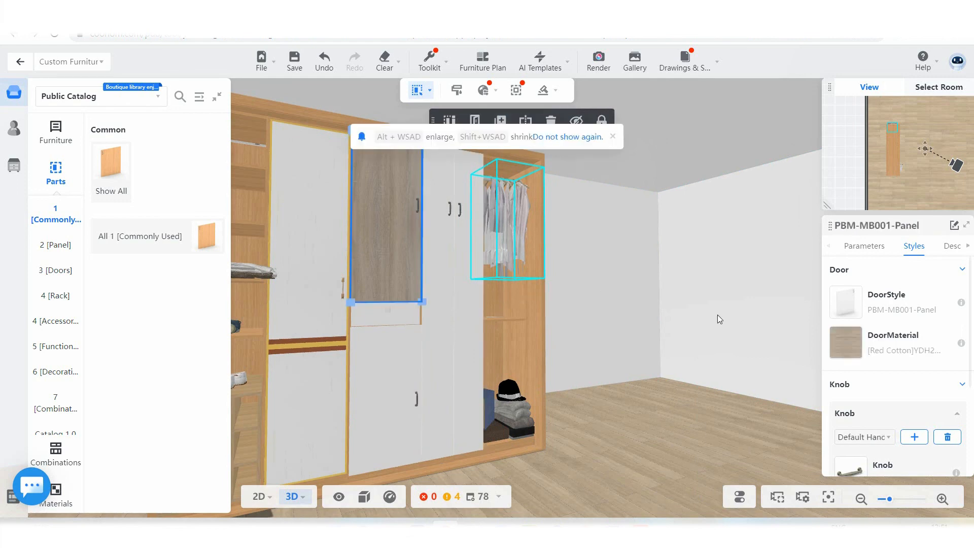
left_click(852, 305)
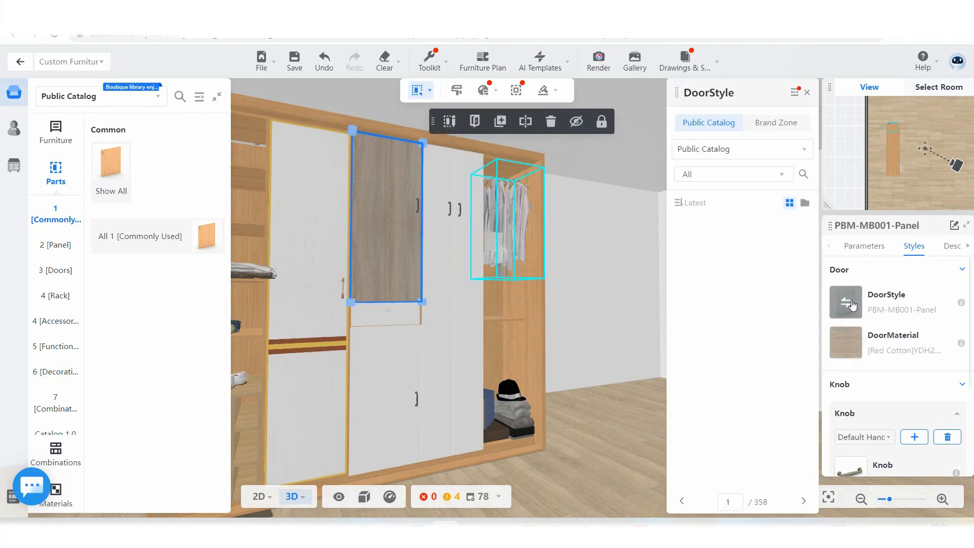
mouse_move(733, 361)
scroll(731, 355, "down", 5)
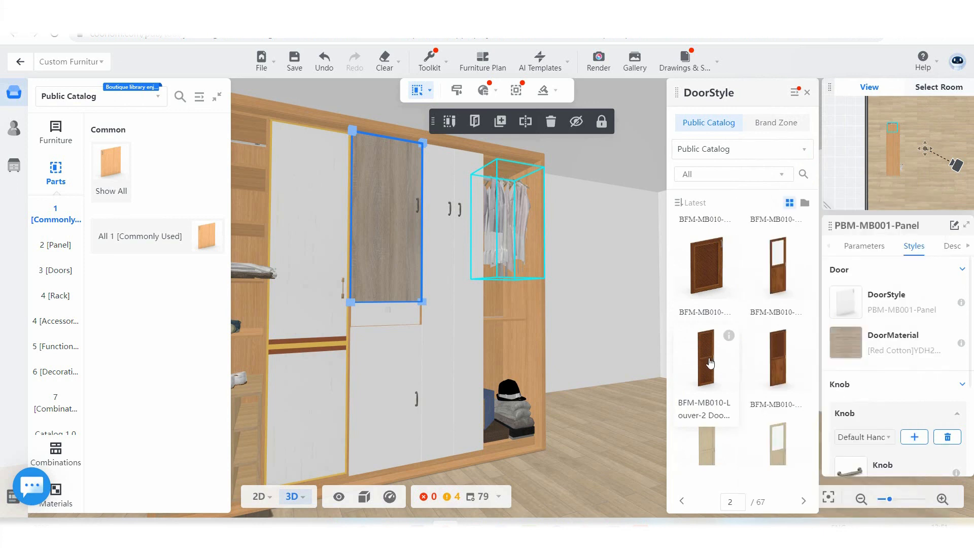
left_click(695, 268)
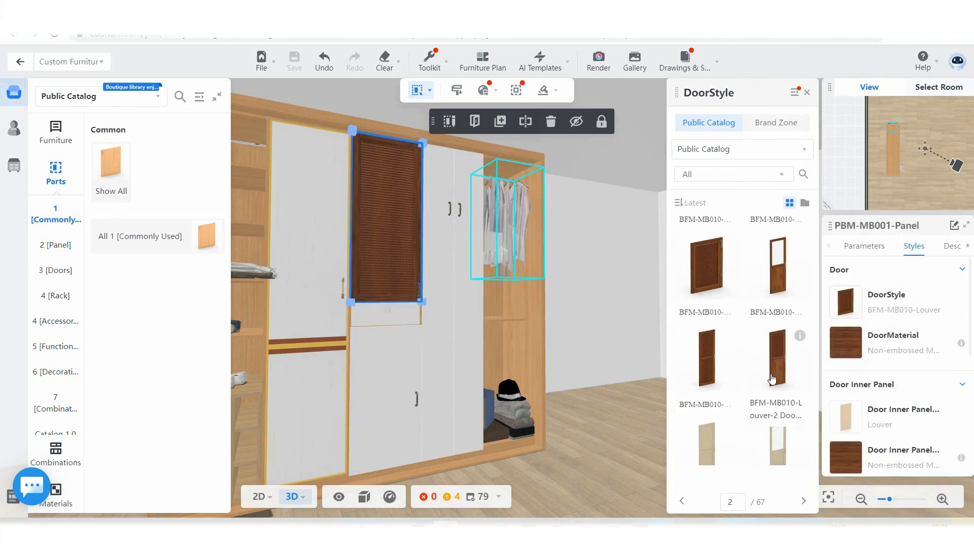
scroll(761, 366, "up", 3)
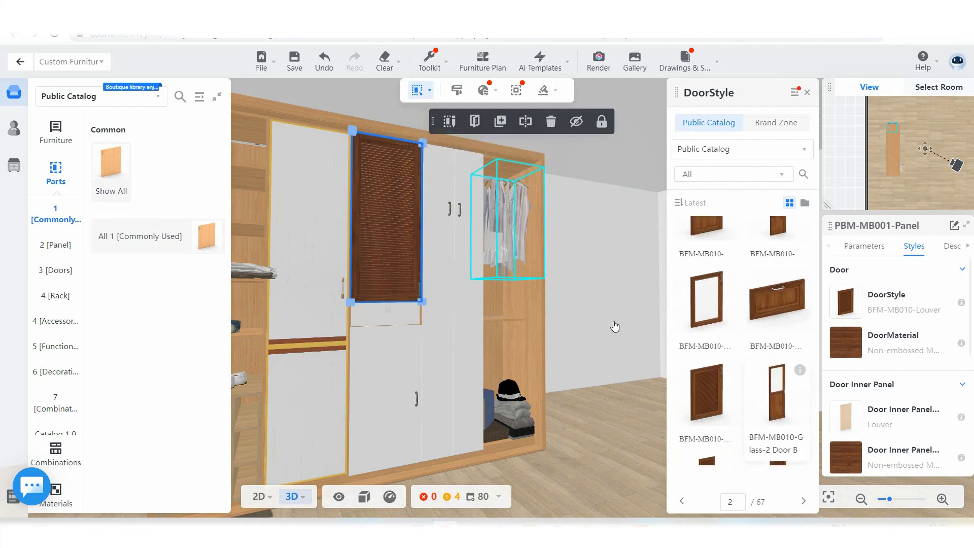
left_click(778, 391)
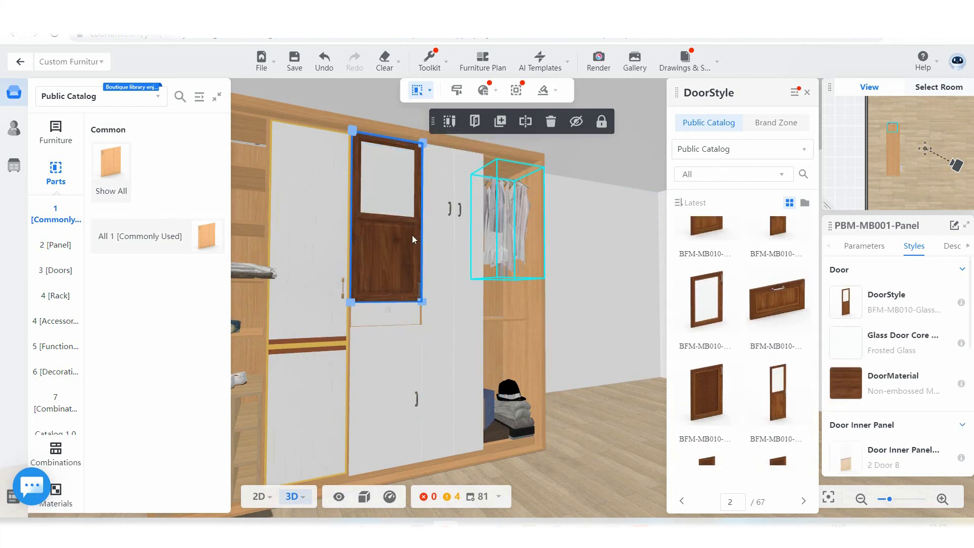
Apply the BFM-MB009-Panel style to the door above the drawer and replace it with BFM-MB009-Grid from the public catalog
left_click_drag(412, 235, 374, 181)
scroll(769, 315, "down", 5)
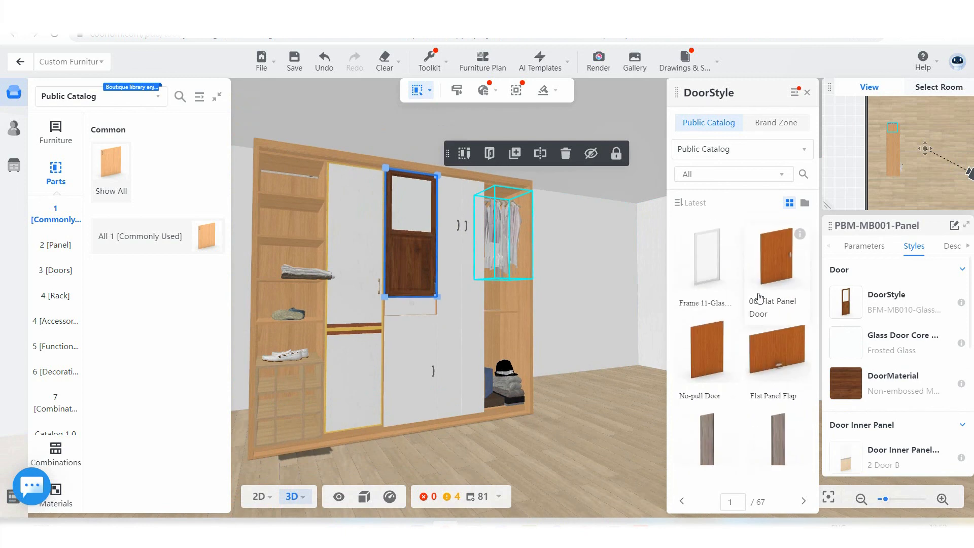
left_click(705, 379)
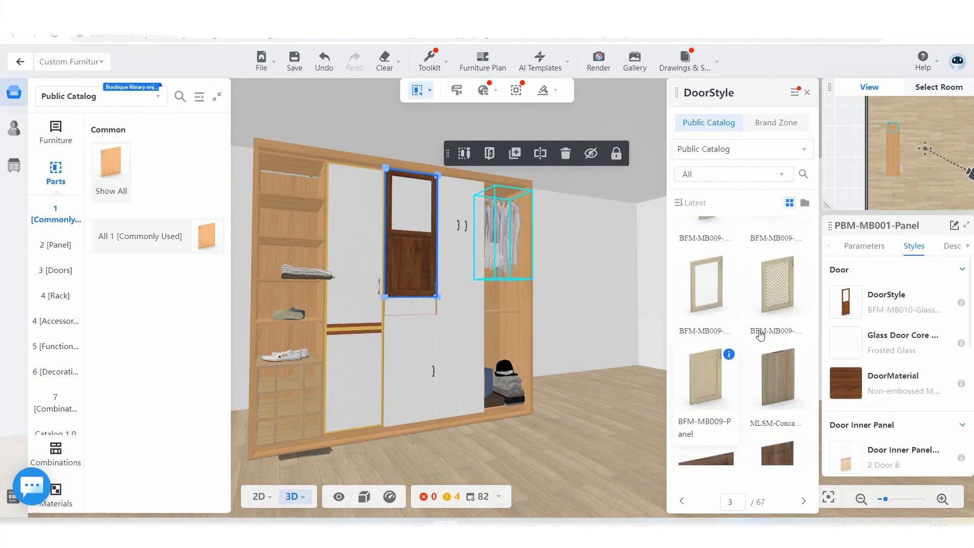
scroll(412, 224, "up", 3)
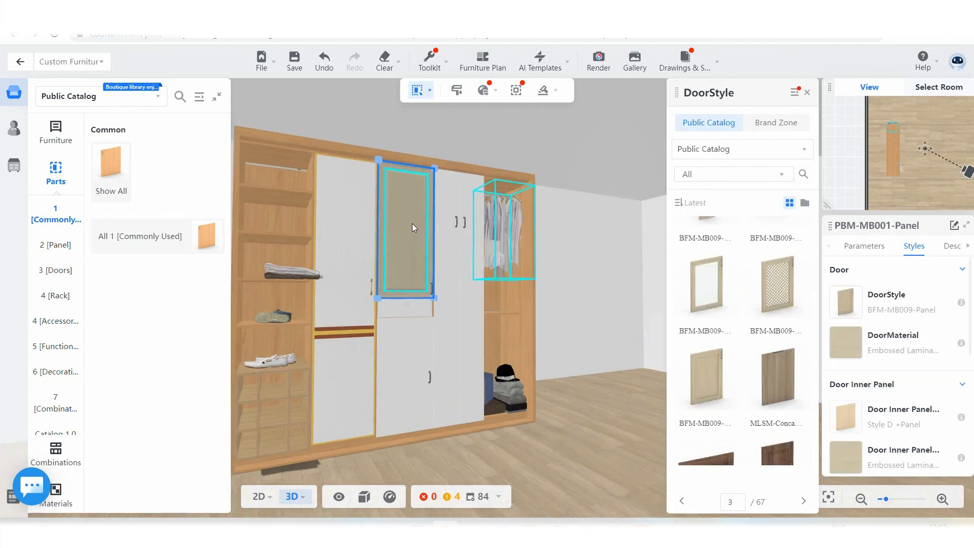
scroll(492, 227, "down", 4)
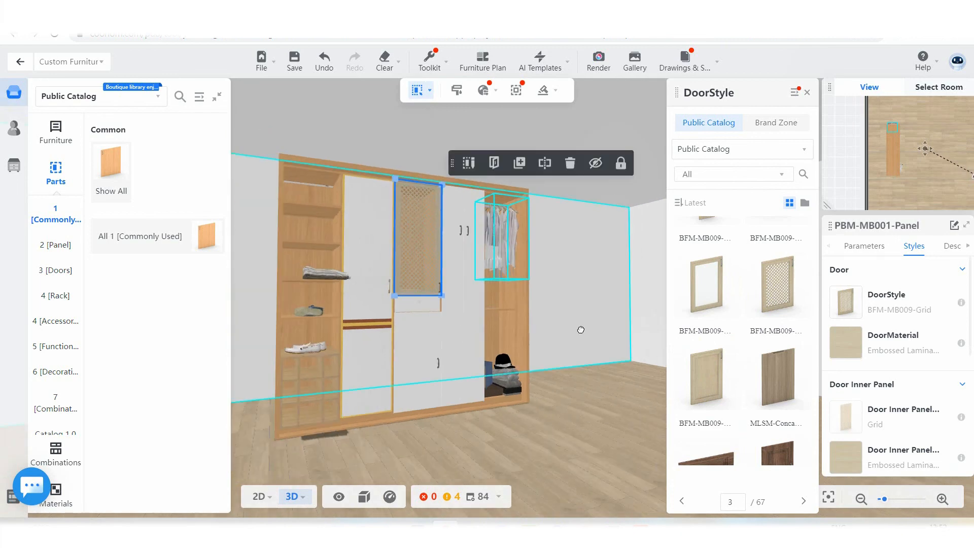
Examine the wardrobe from the front and at an angle, and review the knob settings of the grid door and the striped door
left_click_drag(581, 330, 526, 329)
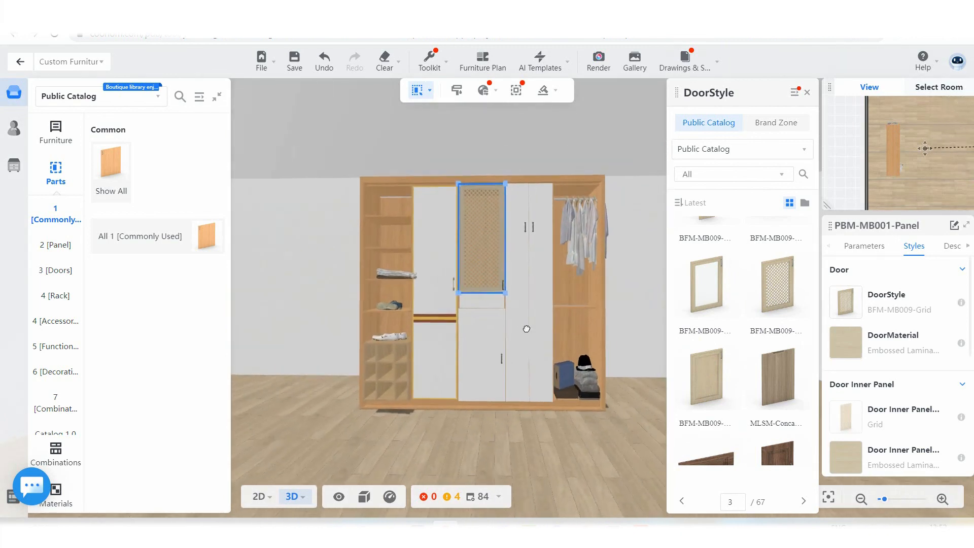
scroll(519, 196, "up", 3)
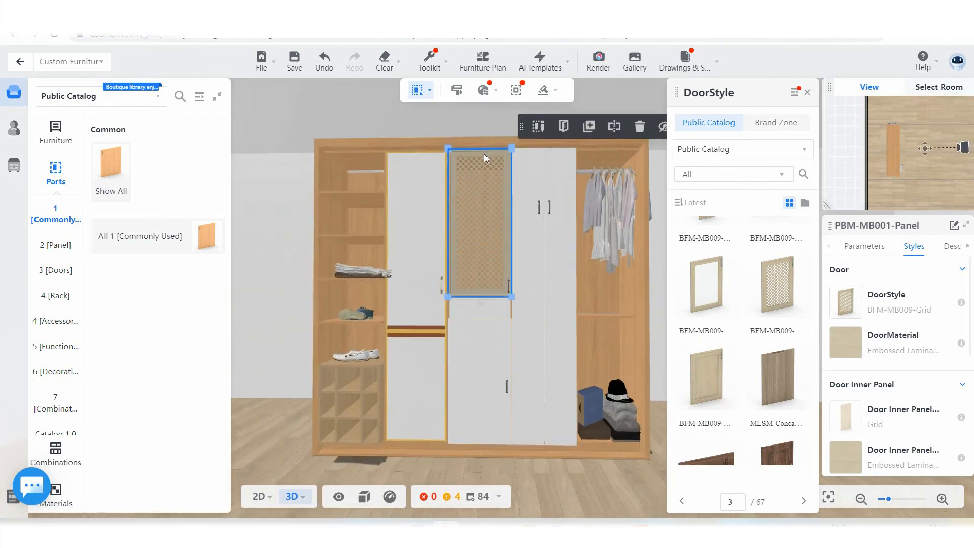
scroll(485, 158, "down", 2)
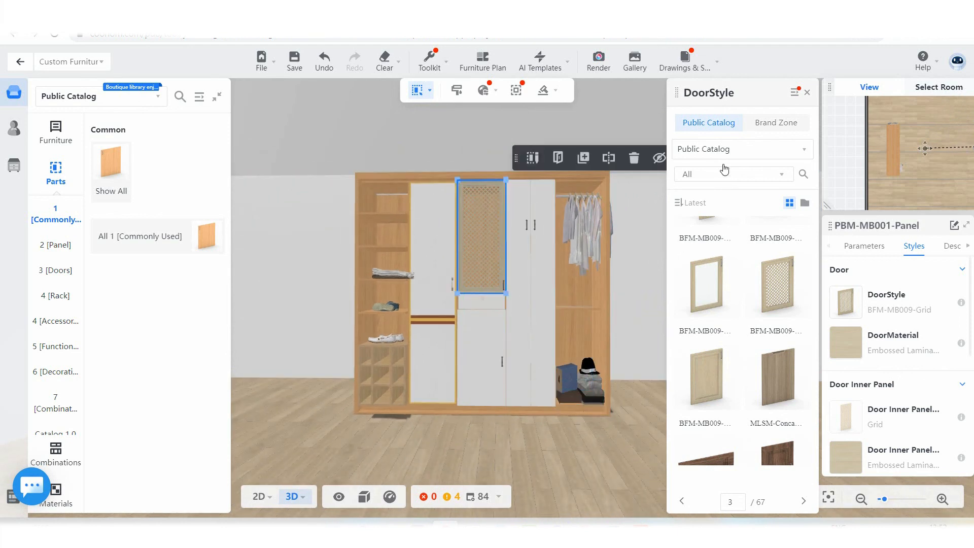
left_click(771, 124)
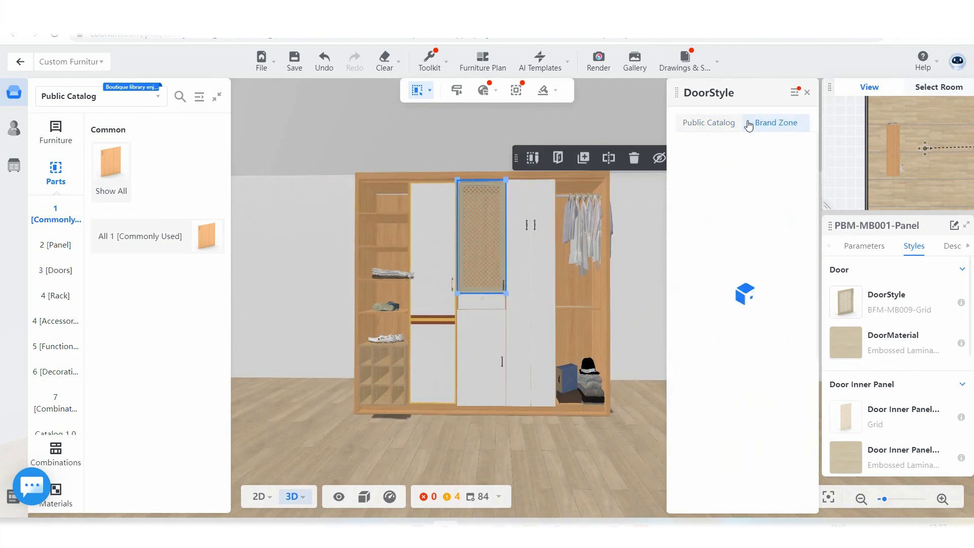
left_click(713, 125)
scroll(873, 312, "down", 5)
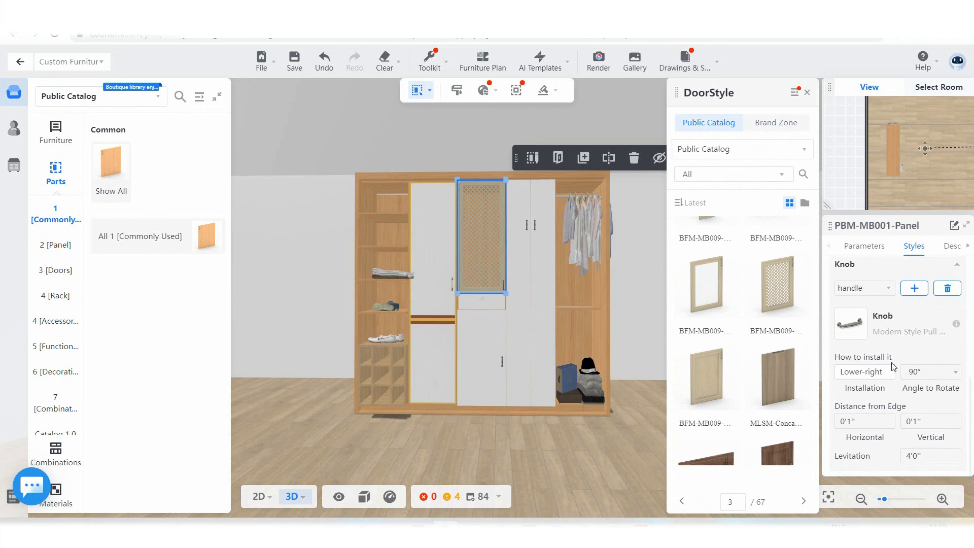
scroll(501, 353, "down", 3)
scroll(442, 407, "up", 4)
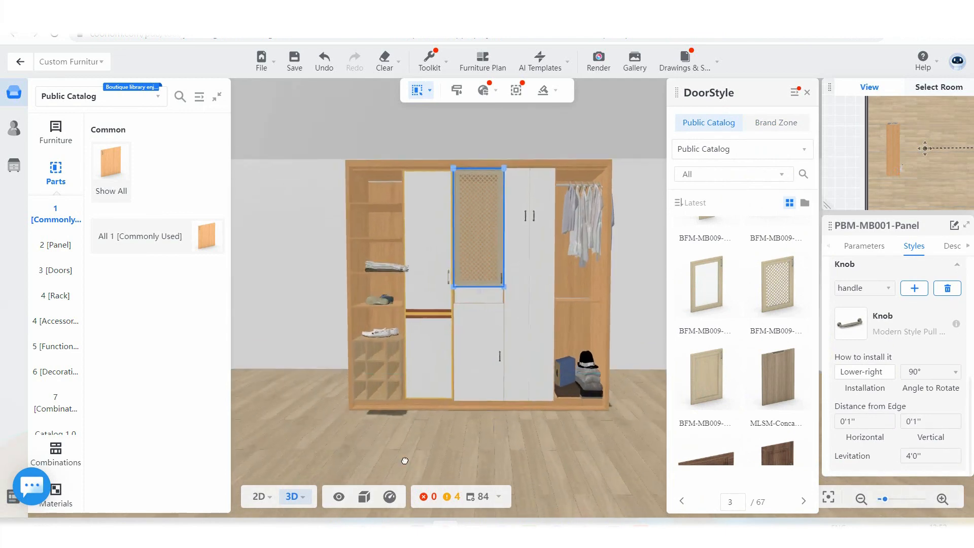
left_click_drag(405, 460, 431, 452)
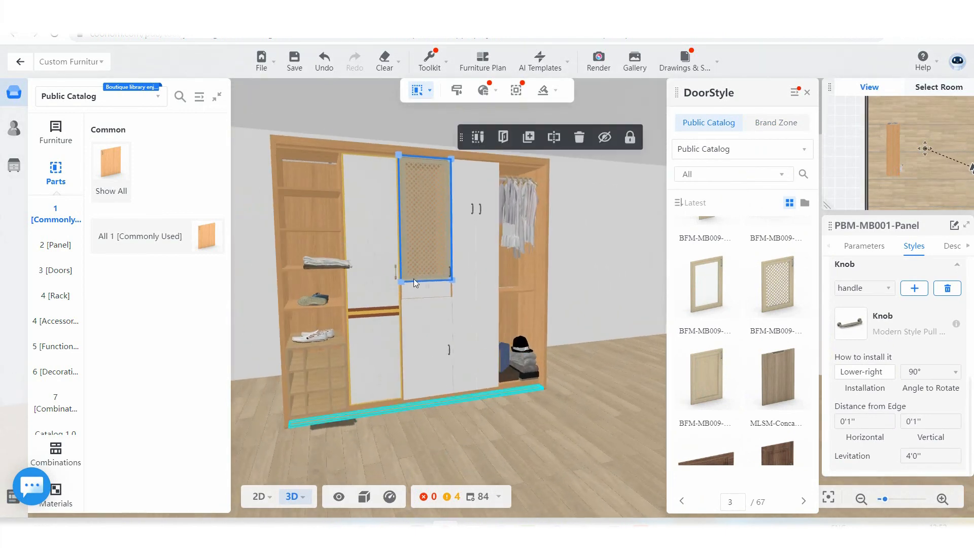
left_click(304, 190)
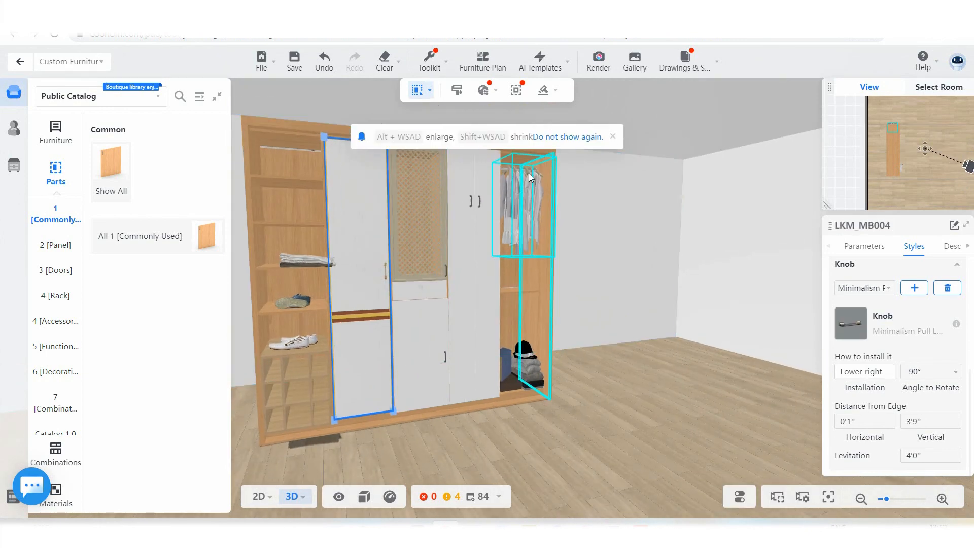